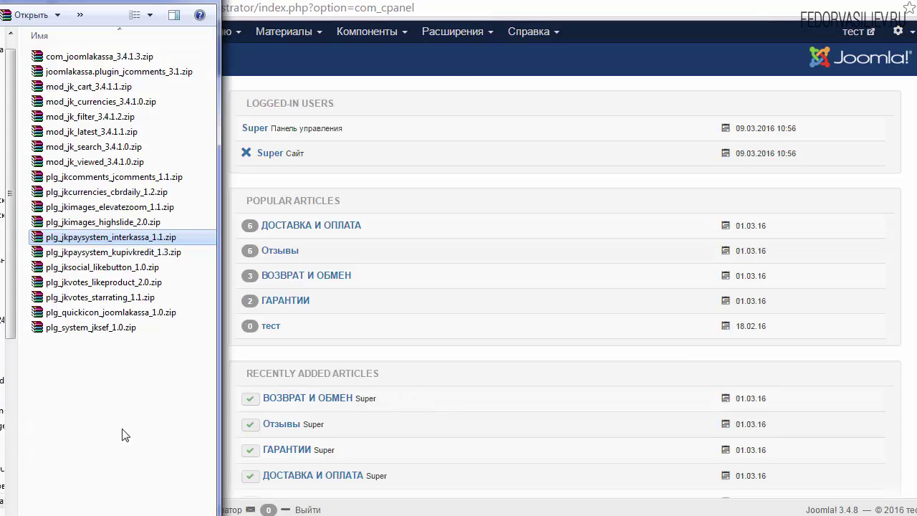
Step: Upload and install the package plg_jkpaysystem_interkassa_1.1.zip through the Joomla extension manager
{"action": "left_click", "coordinate": [446, 31]}
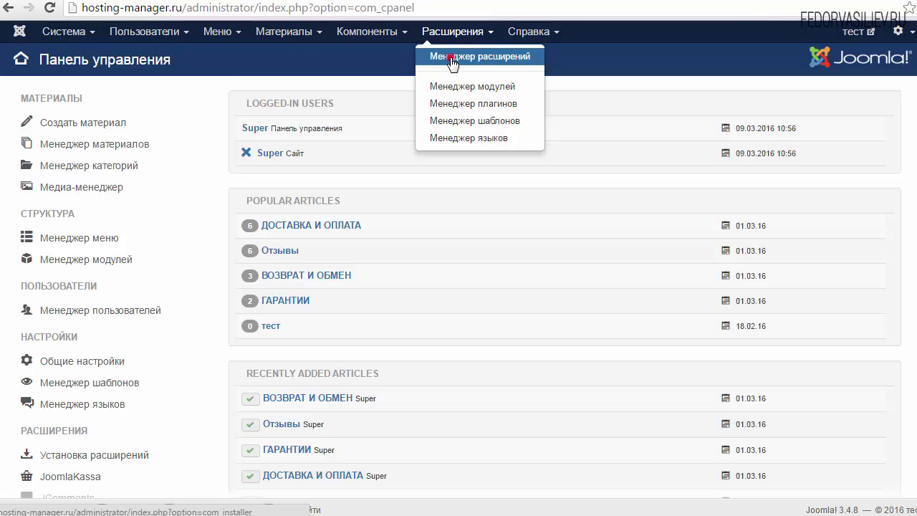
{"action": "left_click", "coordinate": [451, 60]}
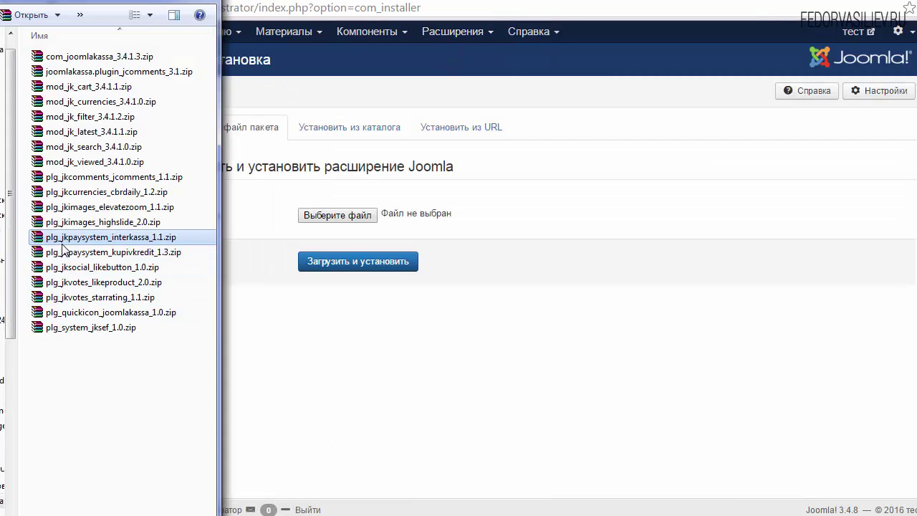
{"action": "left_click_drag", "start_coordinate": [118, 240], "coordinate": [408, 220]}
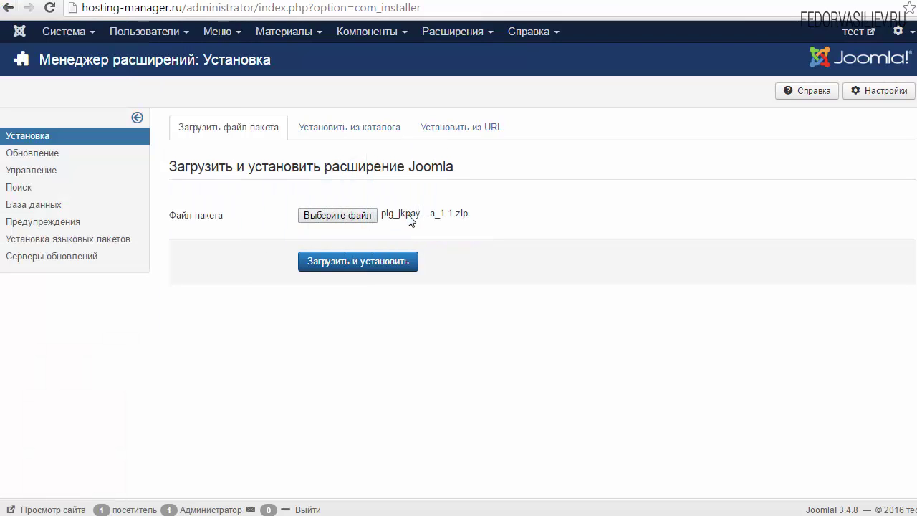
{"action": "left_click", "coordinate": [370, 262]}
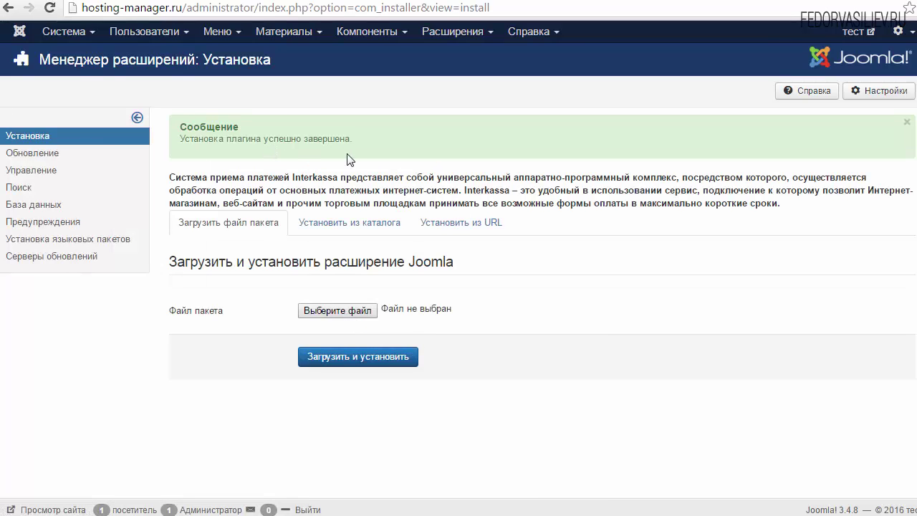
Step: Sort the plugin list by ID in descending order, open JoomlaKassa PaySystem - Interkassa, and set its status to Включено
{"action": "left_click", "coordinate": [453, 33]}
{"action": "left_click", "coordinate": [478, 109]}
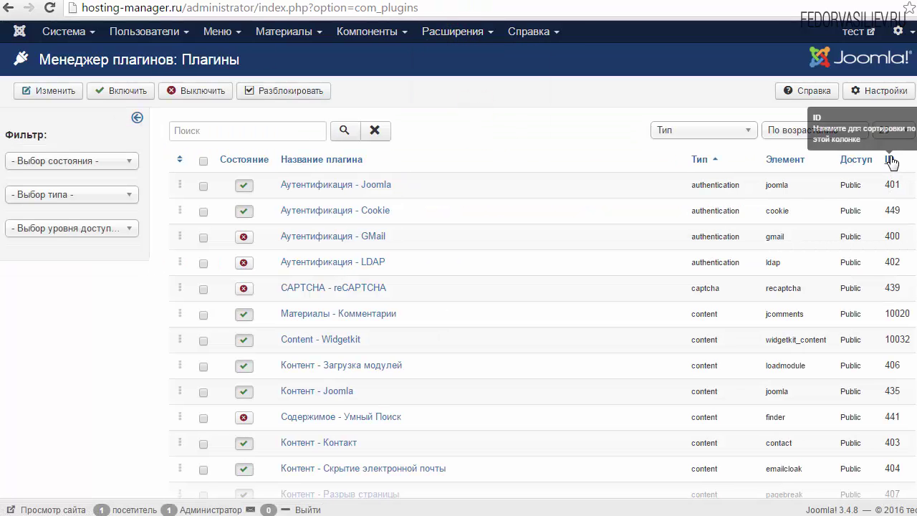
{"action": "left_click", "coordinate": [890, 159]}
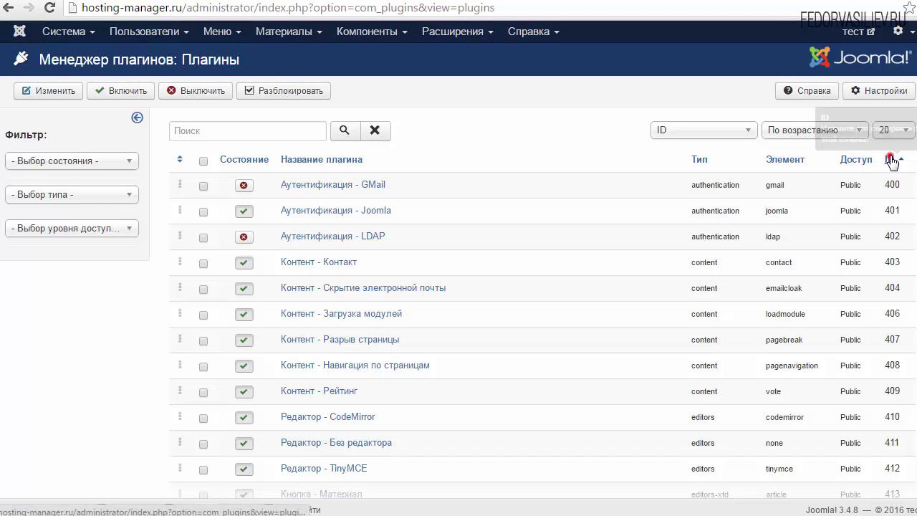
{"action": "left_click", "coordinate": [891, 159]}
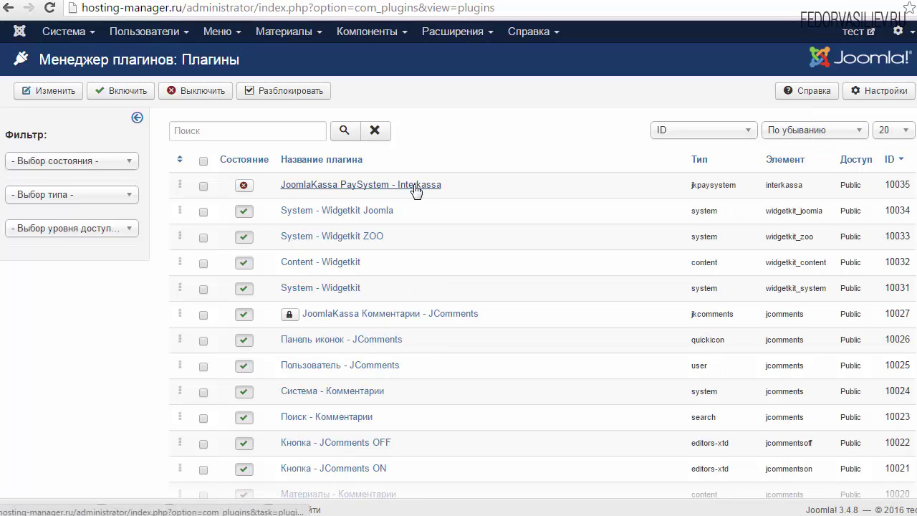
{"action": "left_click", "coordinate": [416, 186]}
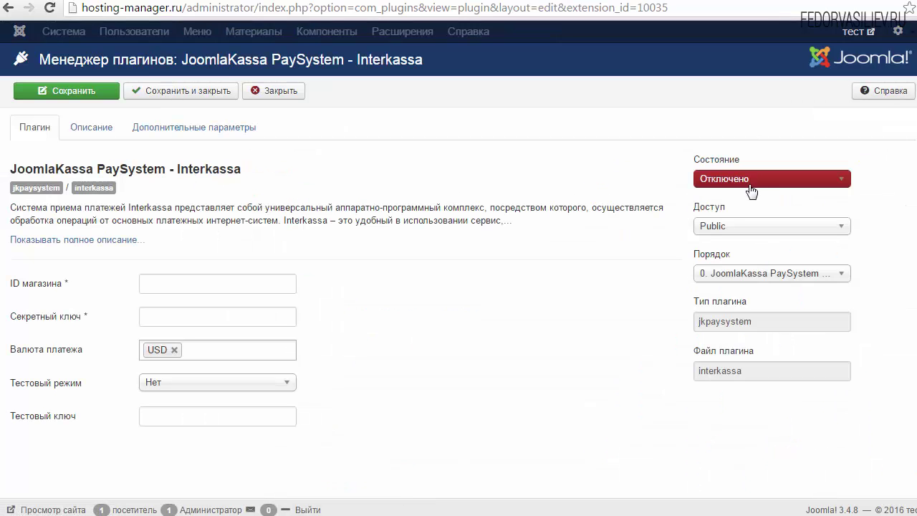
{"action": "left_click", "coordinate": [750, 185]}
{"action": "left_click", "coordinate": [751, 196]}
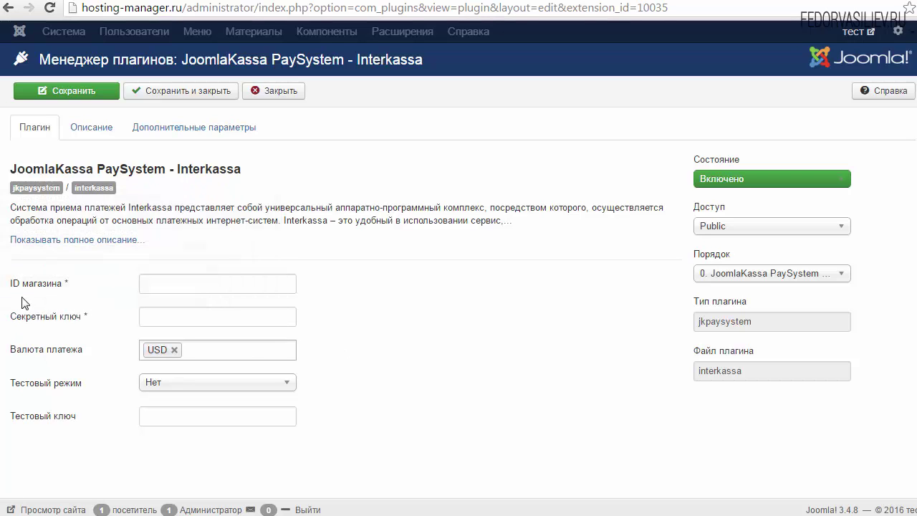
Step: Switch to the Interkassa website and open its login form at the e-mail or phone field
{"action": "mouse_move", "coordinate": [13, 289]}
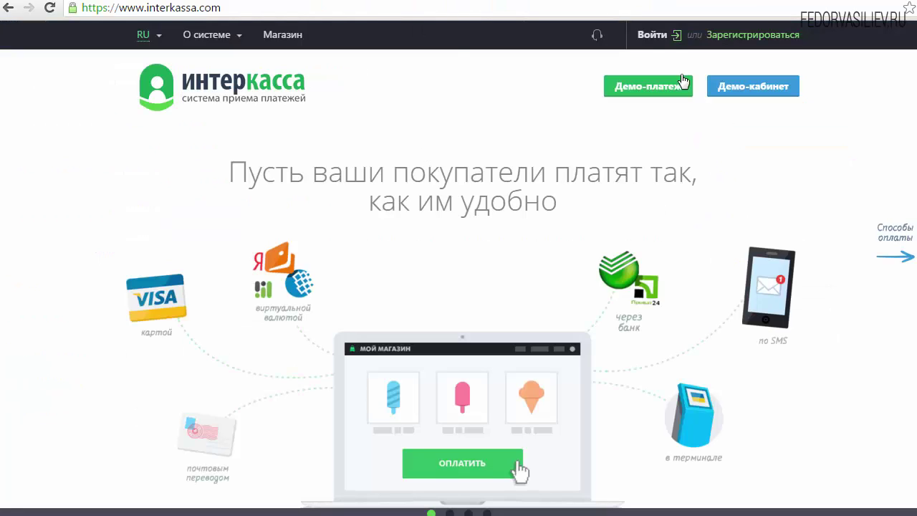
{"action": "left_click", "coordinate": [653, 35]}
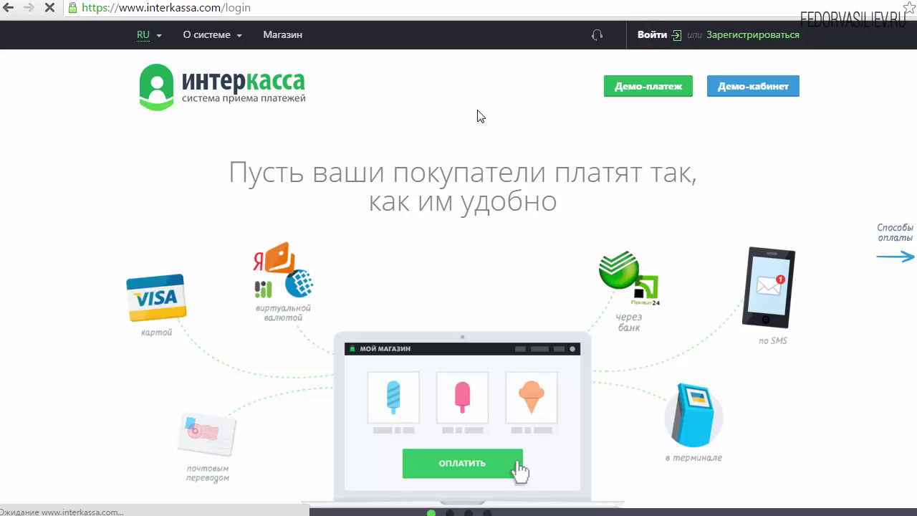
{"action": "left_click", "coordinate": [192, 204]}
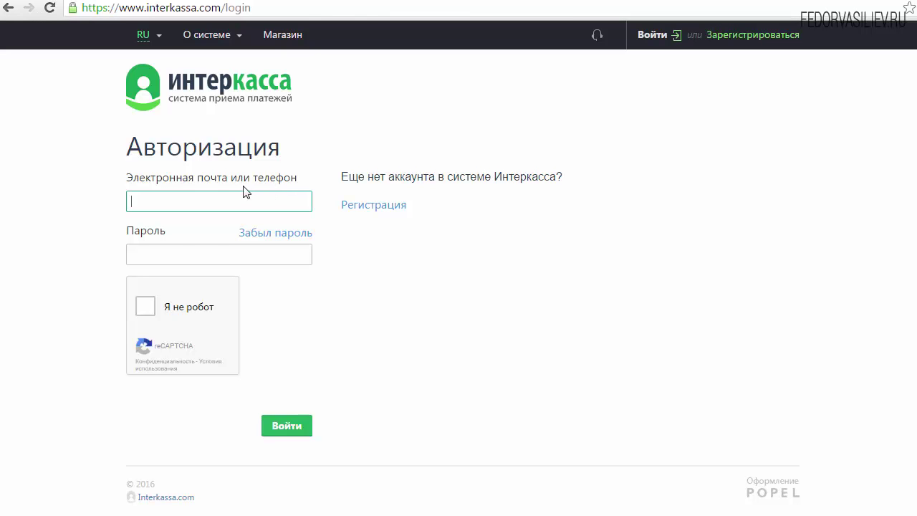
Step: In the Mail.Ru inbox, delete the 7 March IP-change confirmation message and open the Interkassa registration message
{"action": "left_click", "coordinate": [497, 3]}
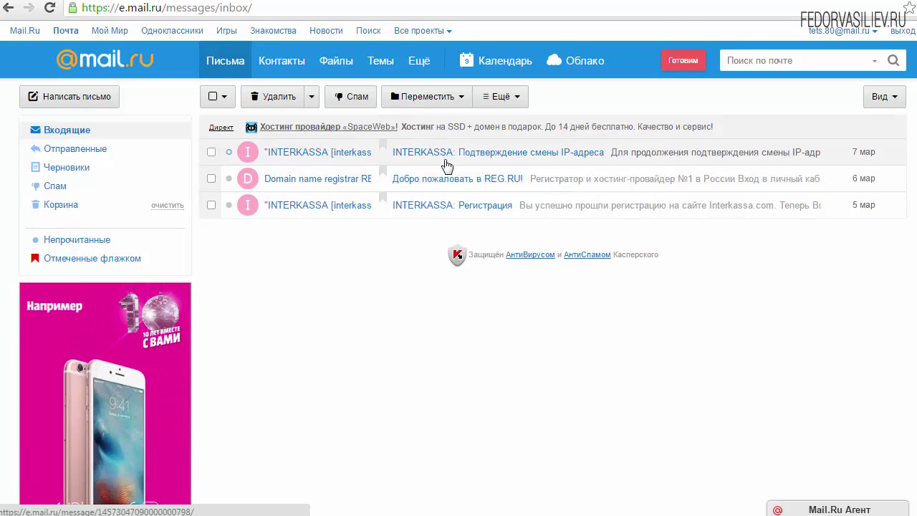
{"action": "left_click", "coordinate": [458, 152]}
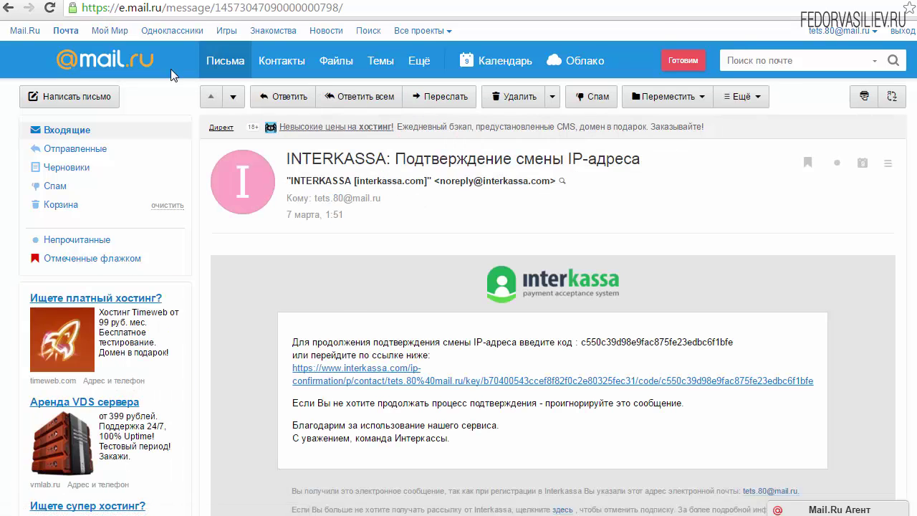
{"action": "key", "text": "Delete"}
{"action": "scroll", "coordinate": [432, 201], "scroll_direction": "down", "scroll_amount": 3}
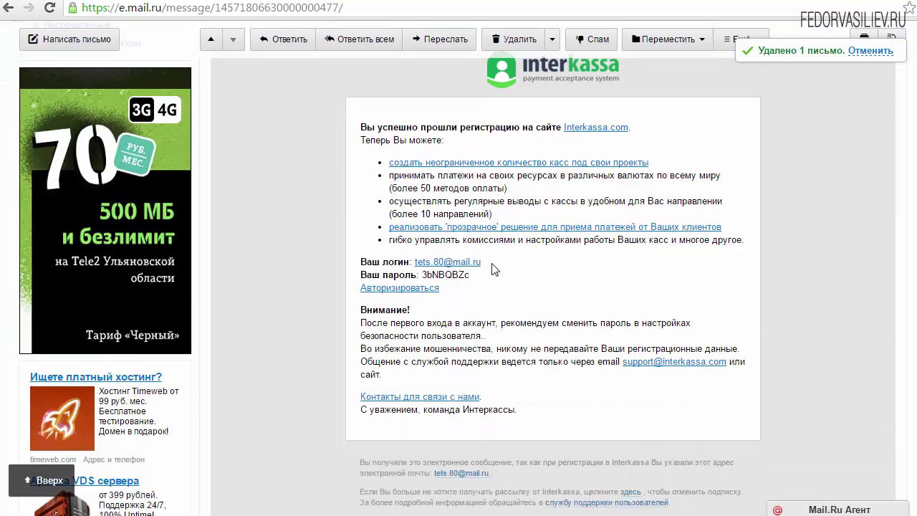
Step: Copy the account login from the registration message into the e-mail field of the Interkassa login form
{"action": "left_click_drag", "start_coordinate": [493, 264], "coordinate": [414, 263]}
{"action": "key", "text": "ctrl+c"}
{"action": "right_click", "coordinate": [419, 262]}
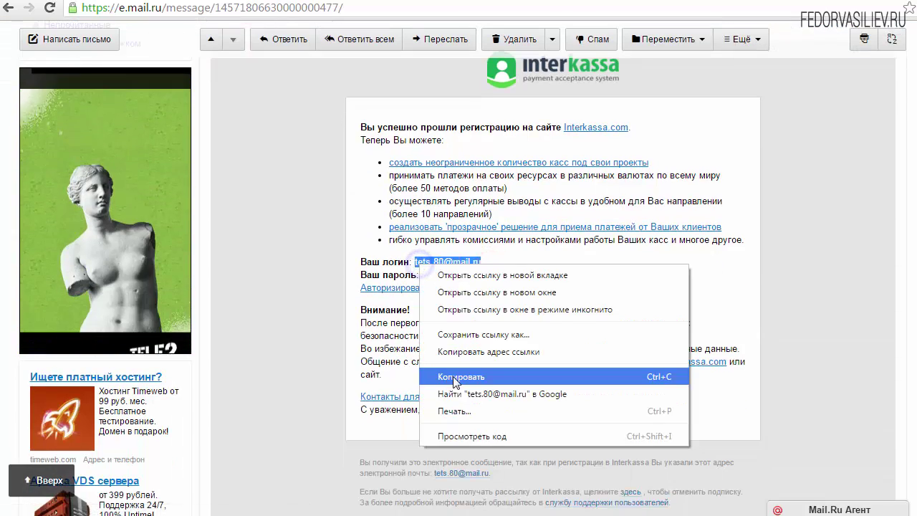
{"action": "left_click", "coordinate": [453, 378]}
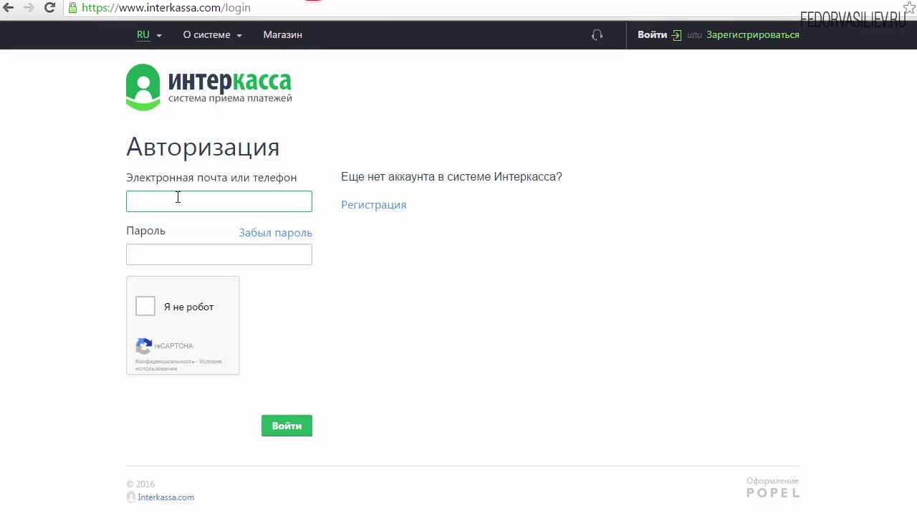
{"action": "right_click", "coordinate": [177, 197]}
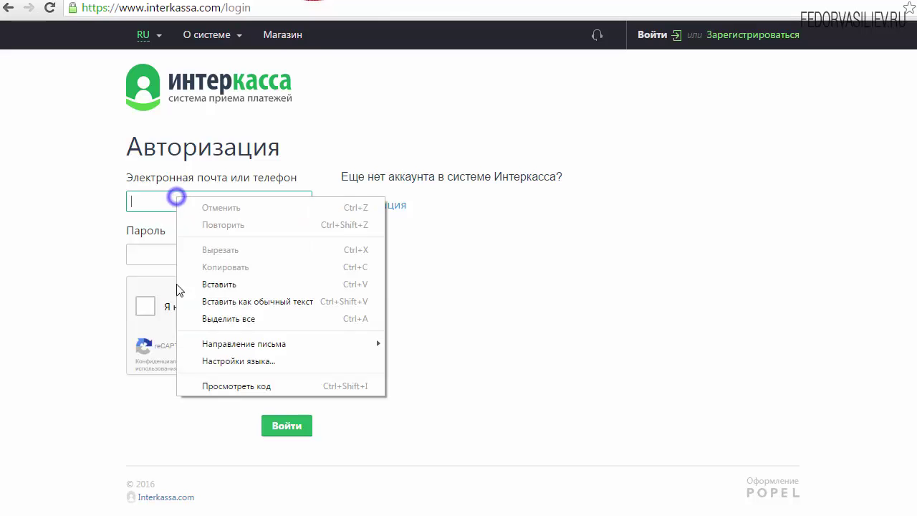
{"action": "left_click", "coordinate": [207, 284]}
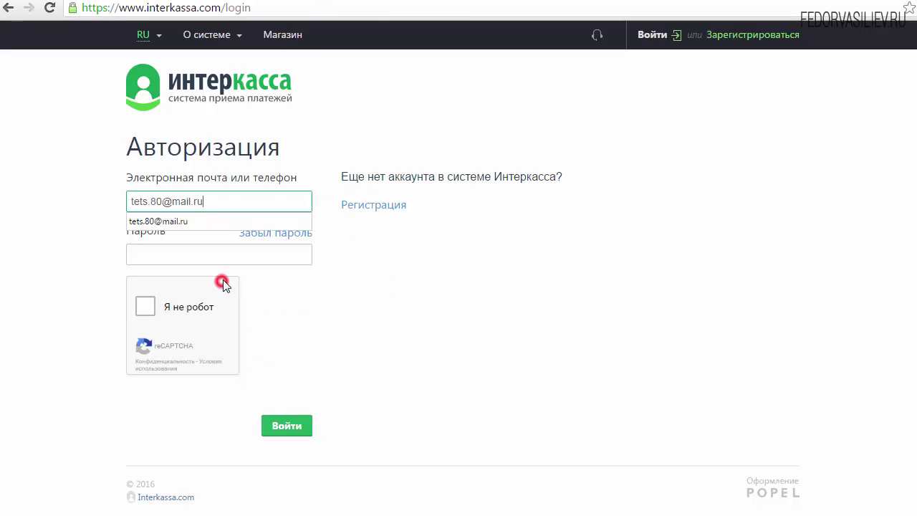
Step: Copy the account password from the registration message into the password field of the Interkassa login form
{"action": "left_click", "coordinate": [453, 1]}
{"action": "left_click_drag", "start_coordinate": [471, 275], "coordinate": [422, 275]}
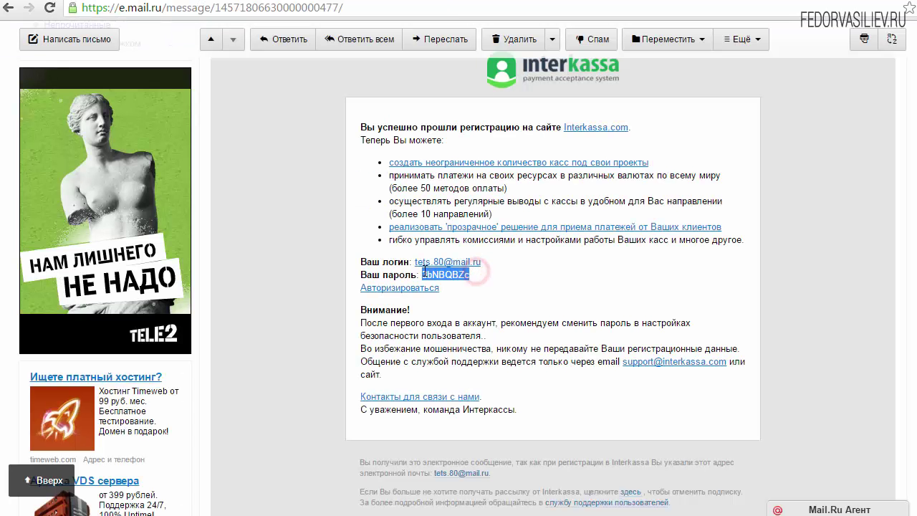
{"action": "right_click", "coordinate": [422, 273]}
{"action": "left_click", "coordinate": [464, 282]}
{"action": "left_click", "coordinate": [320, 1]}
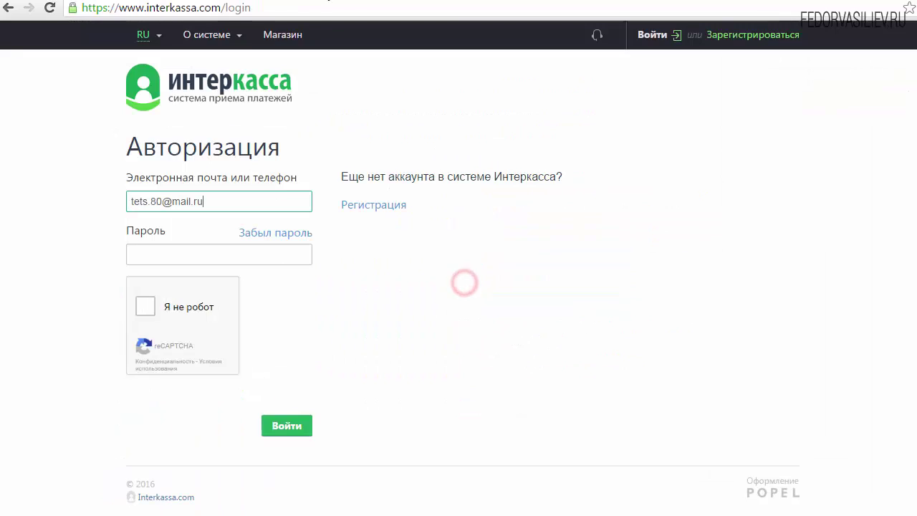
{"action": "right_click", "coordinate": [195, 256]}
{"action": "left_click", "coordinate": [246, 345]}
Step: Complete the robot checks to log in to Interkassa and request an IP-address confirmation code
{"action": "left_click", "coordinate": [146, 306]}
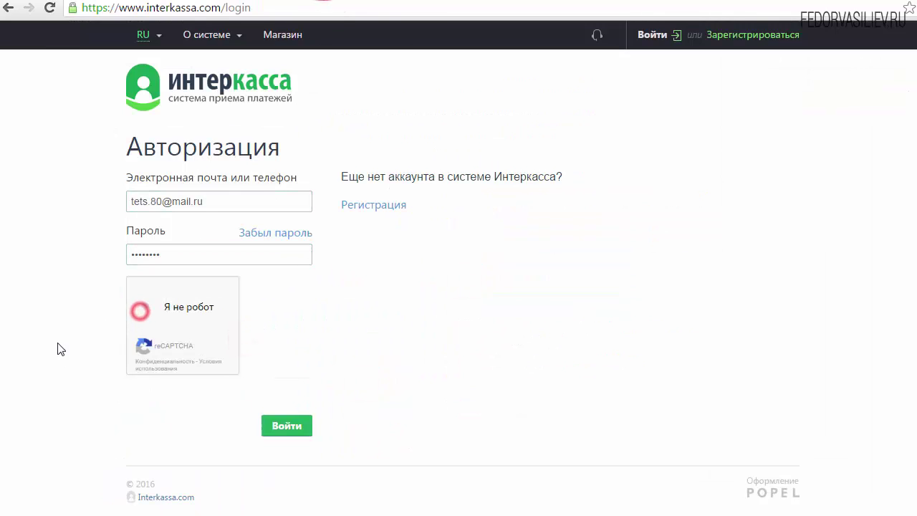
{"action": "left_click", "coordinate": [282, 430]}
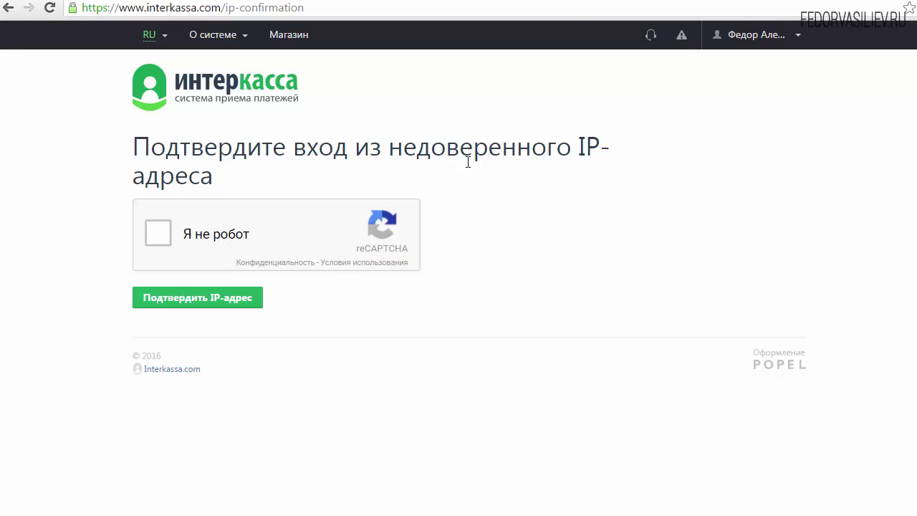
{"action": "left_click", "coordinate": [159, 236]}
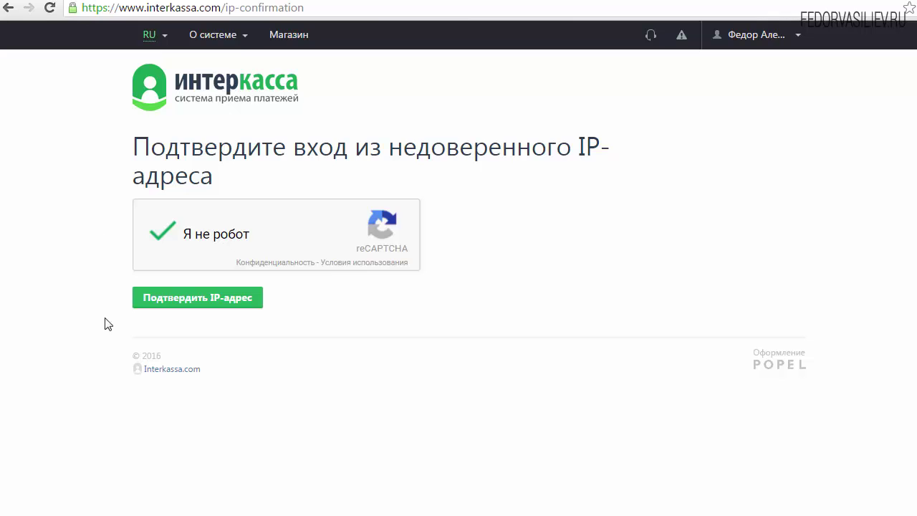
{"action": "left_click", "coordinate": [186, 310]}
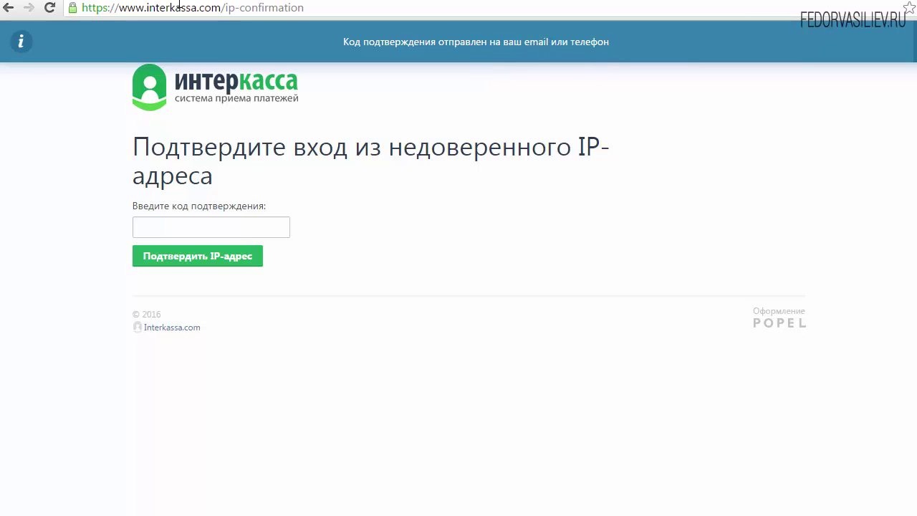
Step: Open the 14:03 IP-change confirmation message in the Mail.Ru inbox and copy its confirmation code
{"action": "key", "text": "ctrl+Tab"}
{"action": "scroll", "coordinate": [273, 184], "scroll_direction": "up", "scroll_amount": 5}
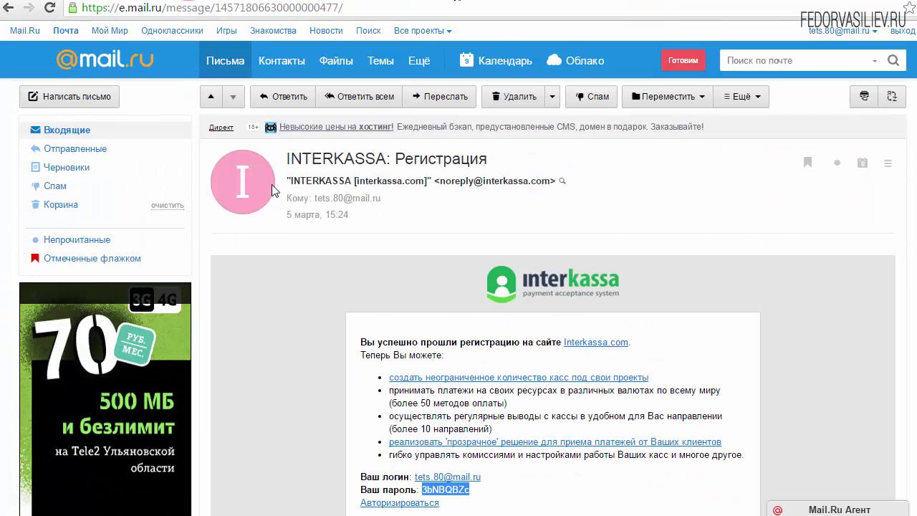
{"action": "left_click", "coordinate": [85, 132]}
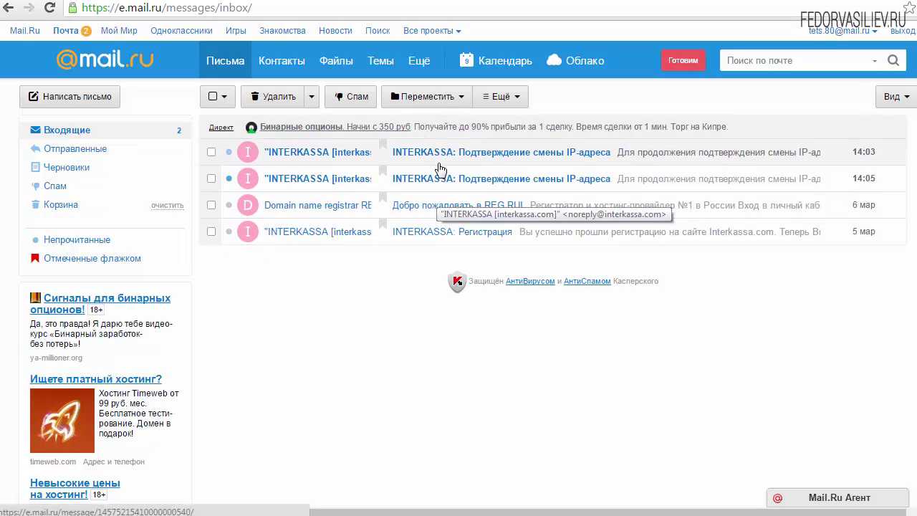
{"action": "left_click", "coordinate": [483, 157]}
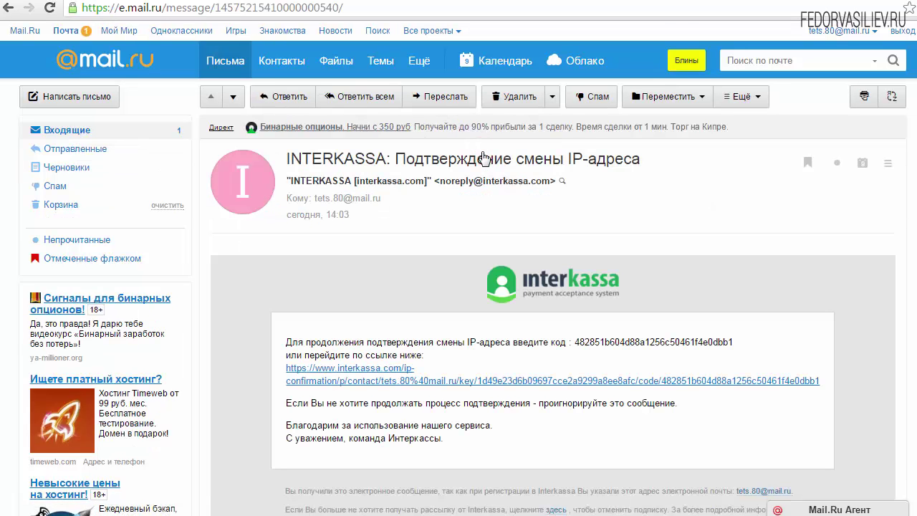
{"action": "scroll", "coordinate": [411, 150], "scroll_direction": "down", "scroll_amount": 2}
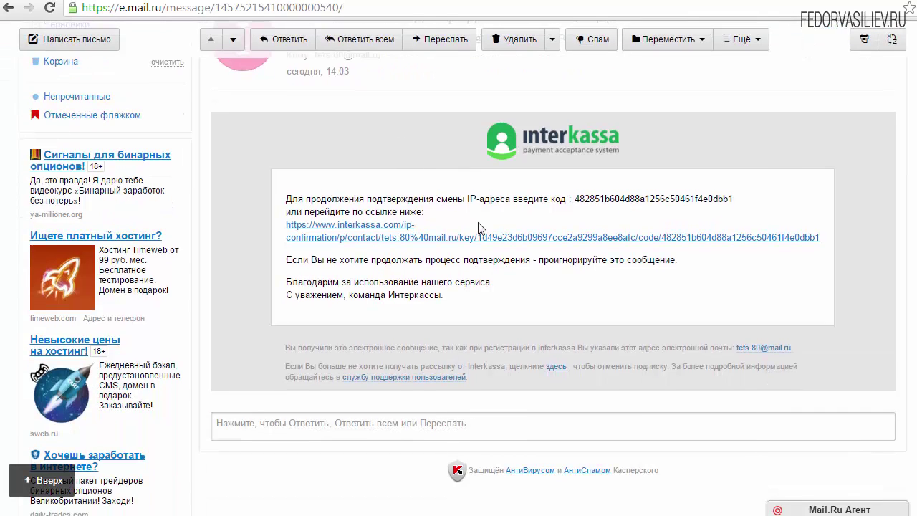
{"action": "left_click_drag", "start_coordinate": [384, 201], "coordinate": [543, 202]}
{"action": "left_click", "coordinate": [542, 201]}
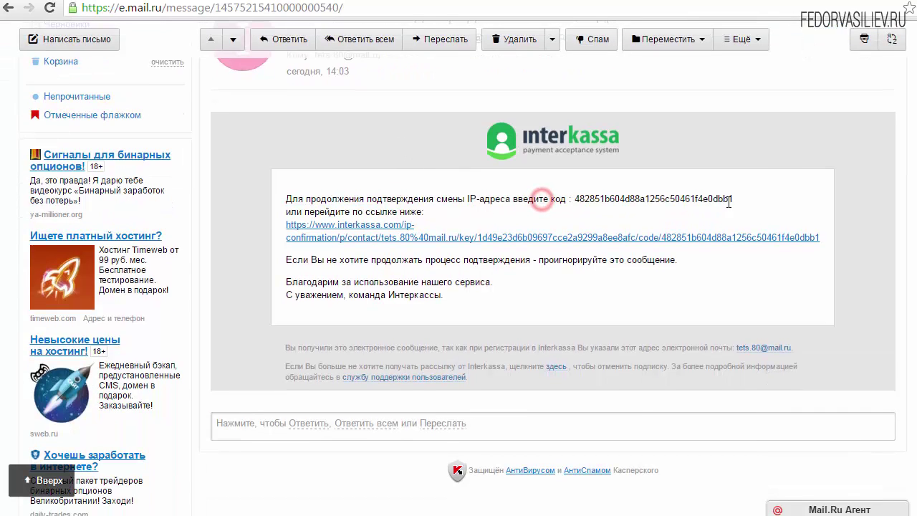
{"action": "left_click_drag", "start_coordinate": [740, 198], "coordinate": [577, 200]}
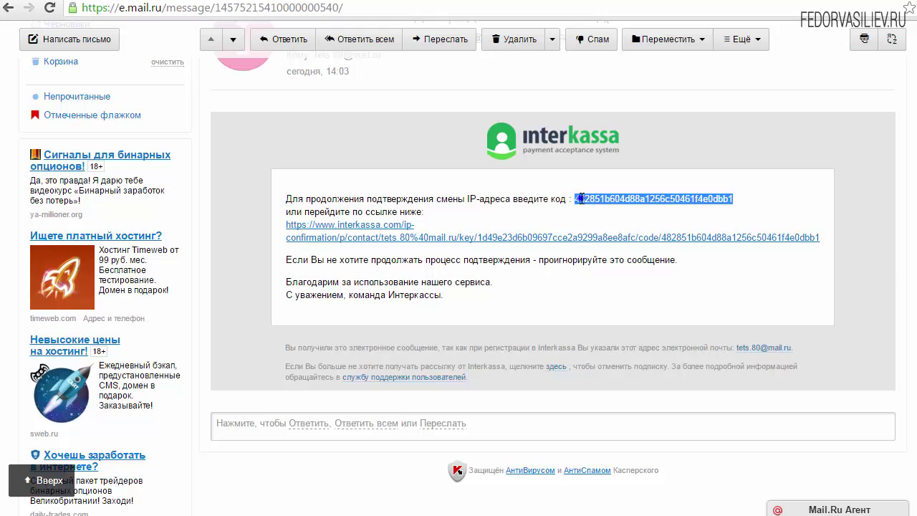
{"action": "right_click", "coordinate": [578, 200]}
{"action": "left_click", "coordinate": [623, 208]}
Step: Try to confirm the IP address on Interkassa with the verification code from the 14:03 message
{"action": "left_click", "coordinate": [322, 3]}
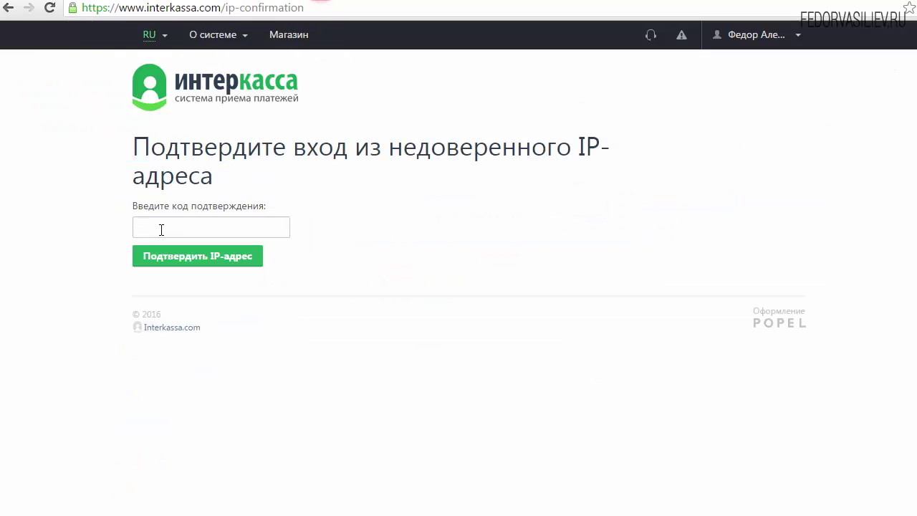
{"action": "right_click", "coordinate": [160, 230]}
{"action": "left_click", "coordinate": [212, 315]}
{"action": "left_click", "coordinate": [179, 256]}
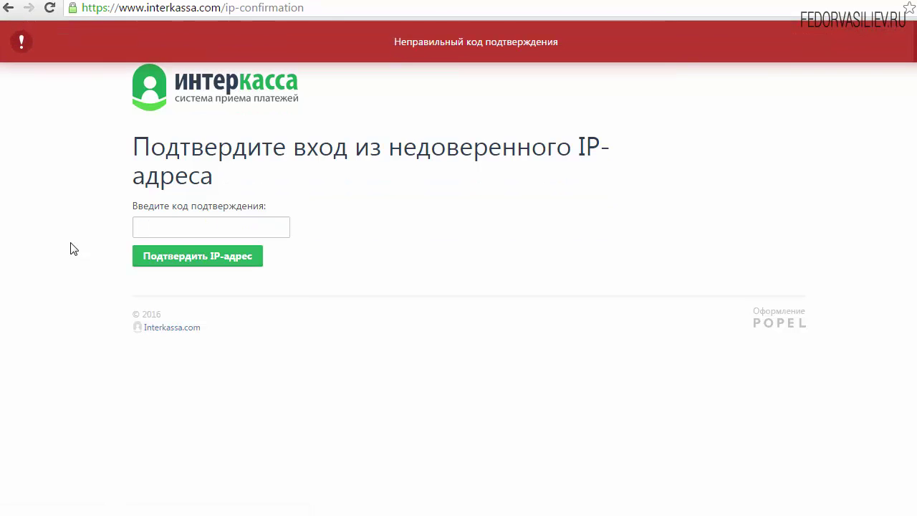
Step: Open the 14:05 IP-change confirmation message in the Mail.Ru inbox and copy its confirmation code
{"action": "key", "text": "ctrl+Tab"}
{"action": "left_click", "coordinate": [112, 133]}
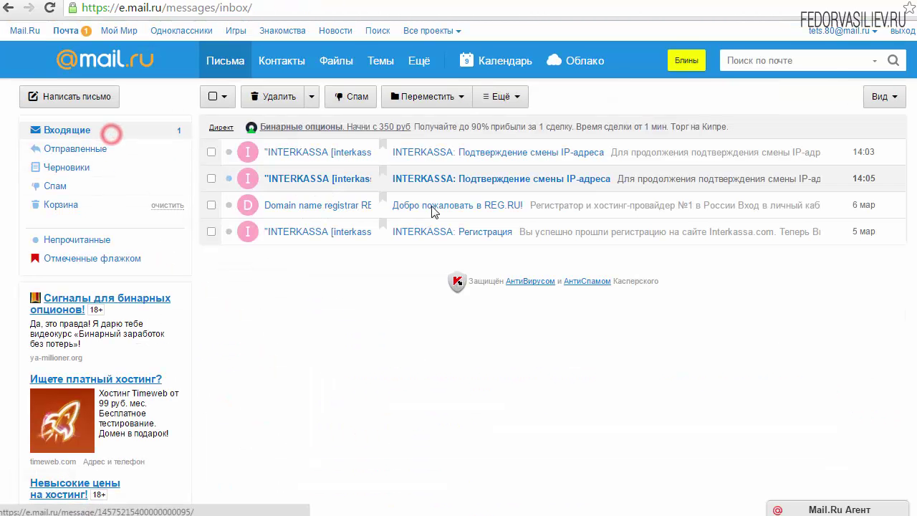
{"action": "left_click", "coordinate": [550, 179]}
{"action": "left_click_drag", "start_coordinate": [745, 348], "coordinate": [578, 342]}
{"action": "right_click", "coordinate": [579, 343]}
{"action": "left_click", "coordinate": [619, 352]}
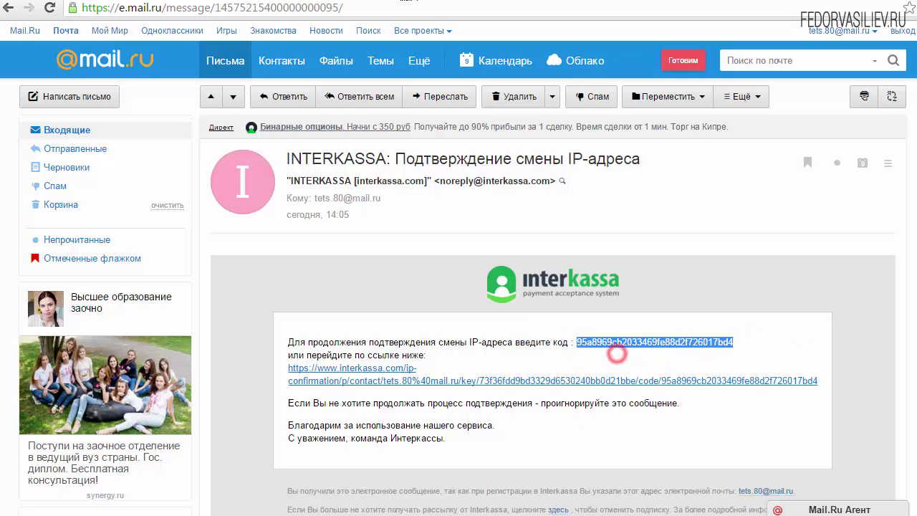
Step: Confirm the IP address on Interkassa by pasting the copied verification code into the confirmation code field
{"action": "key", "text": "ctrl+Tab"}
{"action": "right_click", "coordinate": [187, 227]}
{"action": "left_click", "coordinate": [225, 313]}
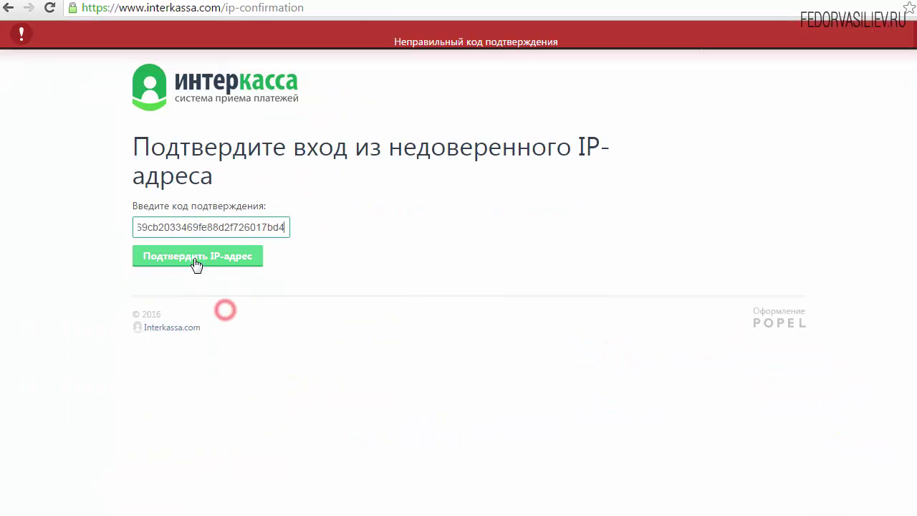
{"action": "left_click", "coordinate": [197, 260]}
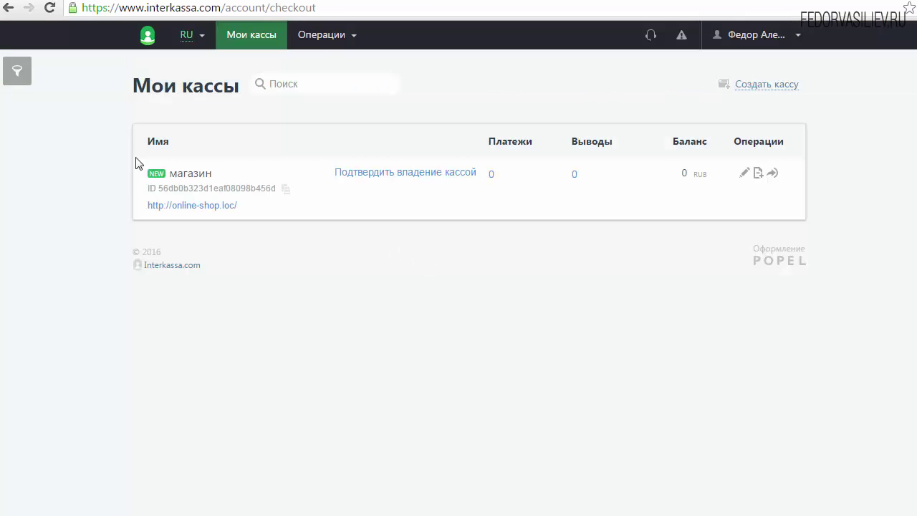
Step: Copy the "магазин" cash desk's ID from Interkassa and paste it as the shop ID in the Joomla Interkassa plugin
{"action": "left_click", "coordinate": [206, 0]}
{"action": "mouse_move", "coordinate": [49, 294]}
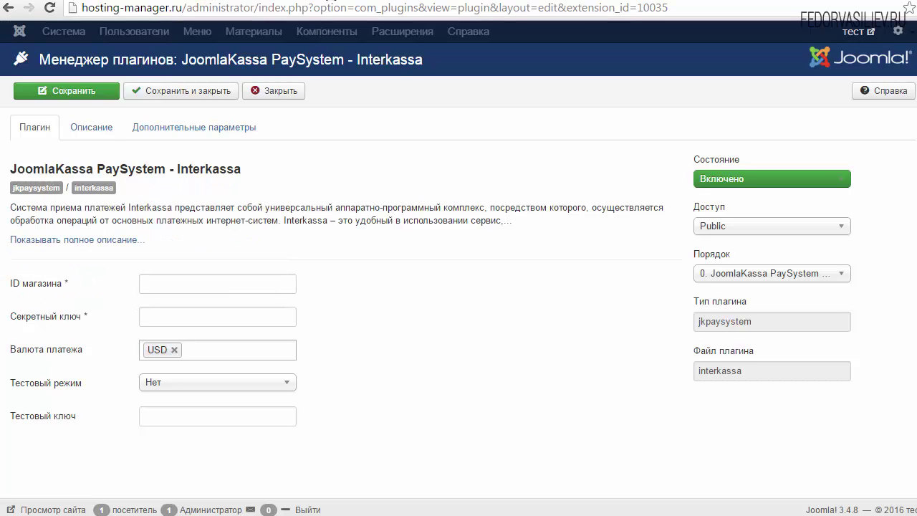
{"action": "key", "text": "ctrl+Tab"}
{"action": "left_click_drag", "start_coordinate": [280, 187], "coordinate": [164, 190]}
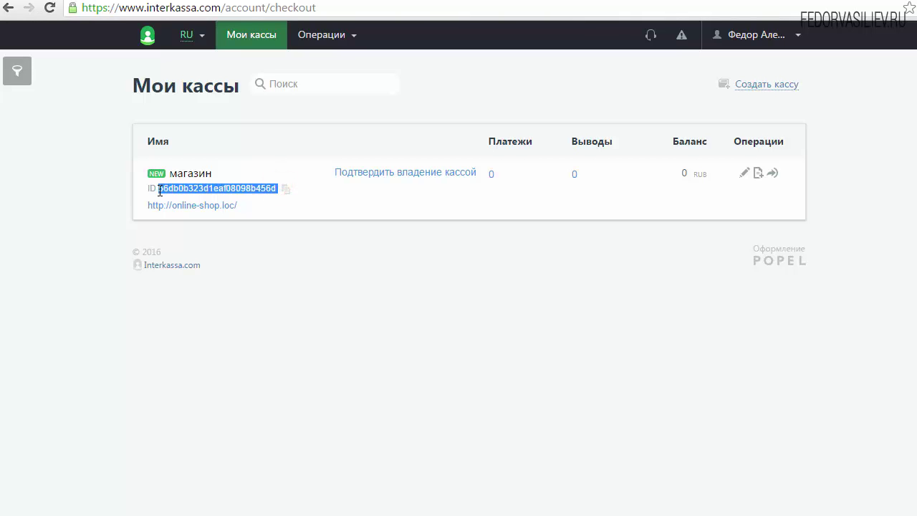
{"action": "right_click", "coordinate": [165, 188]}
{"action": "left_click", "coordinate": [183, 197]}
{"action": "left_click", "coordinate": [230, 2]}
{"action": "right_click", "coordinate": [156, 286]}
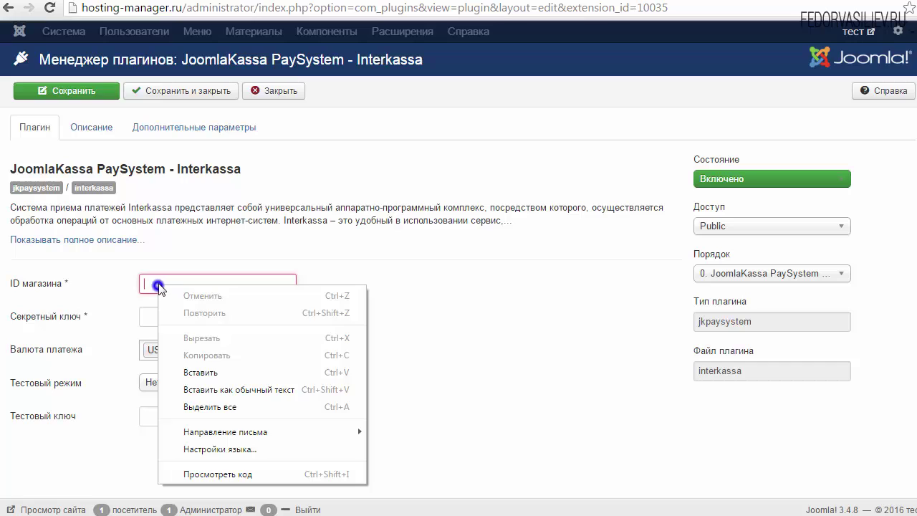
{"action": "left_click", "coordinate": [187, 371]}
Step: Copy the secret key from the "магазин" cash desk's security settings and paste it into the plugin's secret key field
{"action": "mouse_move", "coordinate": [22, 321]}
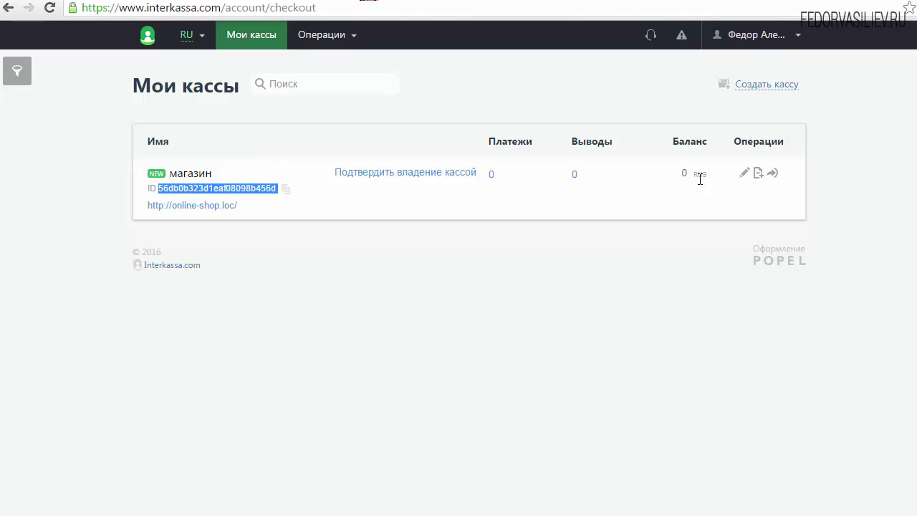
{"action": "left_click", "coordinate": [746, 174]}
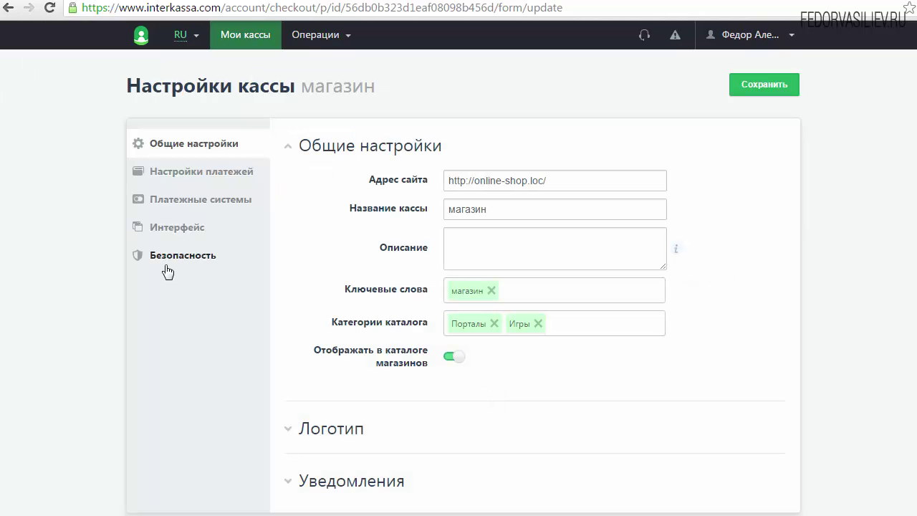
{"action": "left_click", "coordinate": [167, 258]}
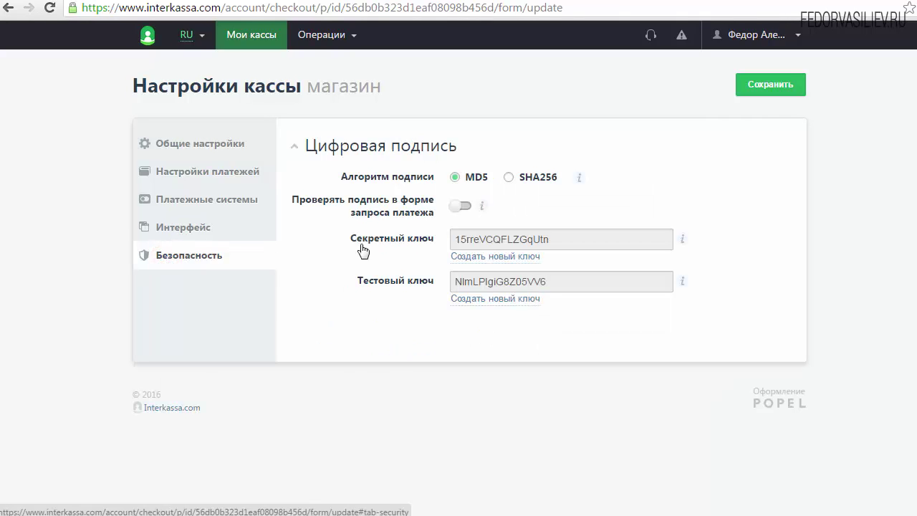
{"action": "double_click", "coordinate": [567, 240]}
{"action": "right_click", "coordinate": [460, 241]}
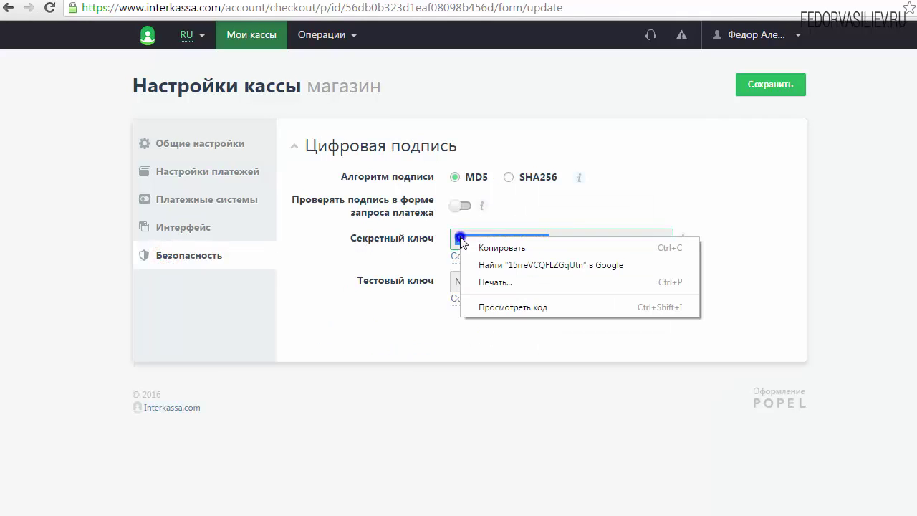
{"action": "left_click", "coordinate": [505, 247]}
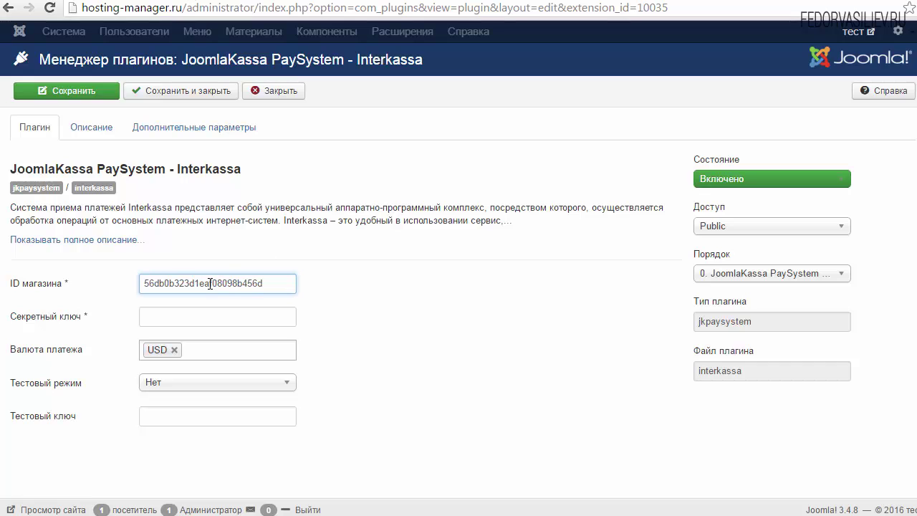
{"action": "right_click", "coordinate": [182, 319]}
{"action": "left_click", "coordinate": [223, 403]}
{"action": "left_click", "coordinate": [373, 371]}
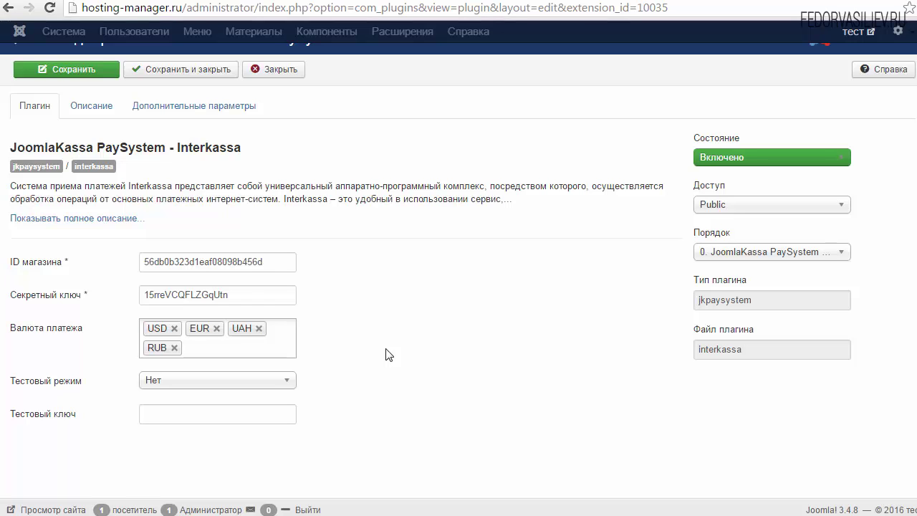
Step: Set the plugin's test mode to "Тестовый режим Interkassa"
{"action": "mouse_move", "coordinate": [42, 393]}
{"action": "left_click", "coordinate": [181, 380]}
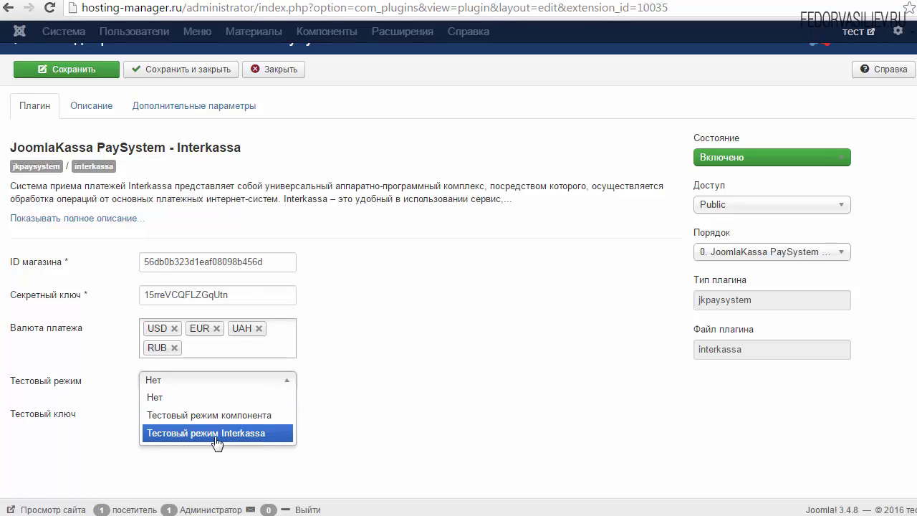
{"action": "left_click", "coordinate": [242, 433]}
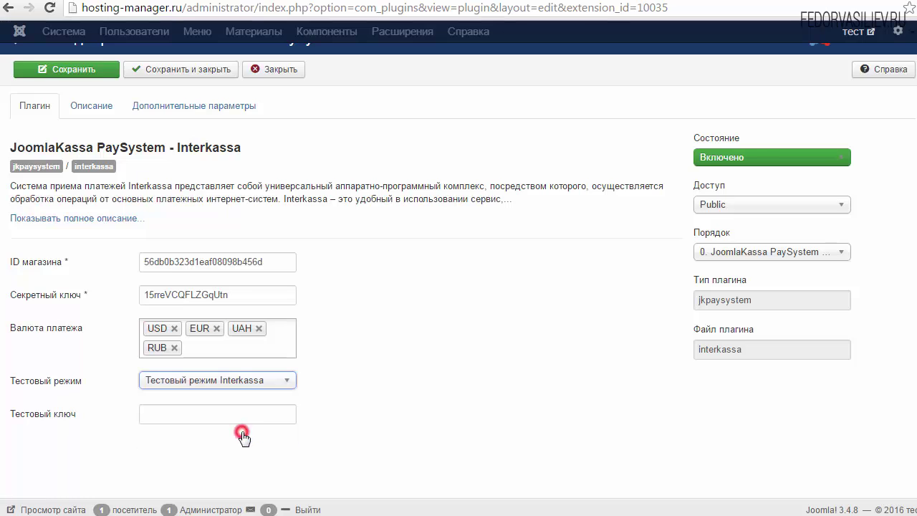
Step: Copy the test key from Interkassa's security settings into the plugin's test key field and save the plugin
{"action": "mouse_move", "coordinate": [53, 417]}
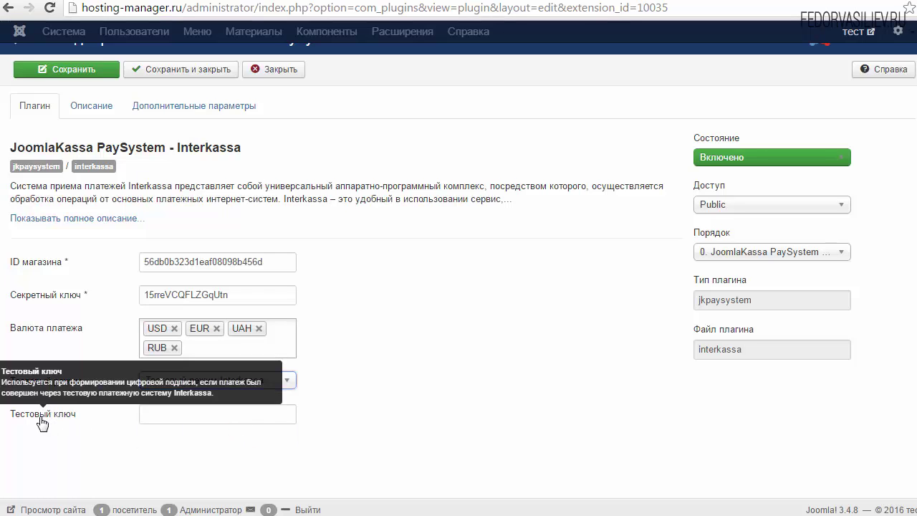
{"action": "left_click", "coordinate": [157, 417]}
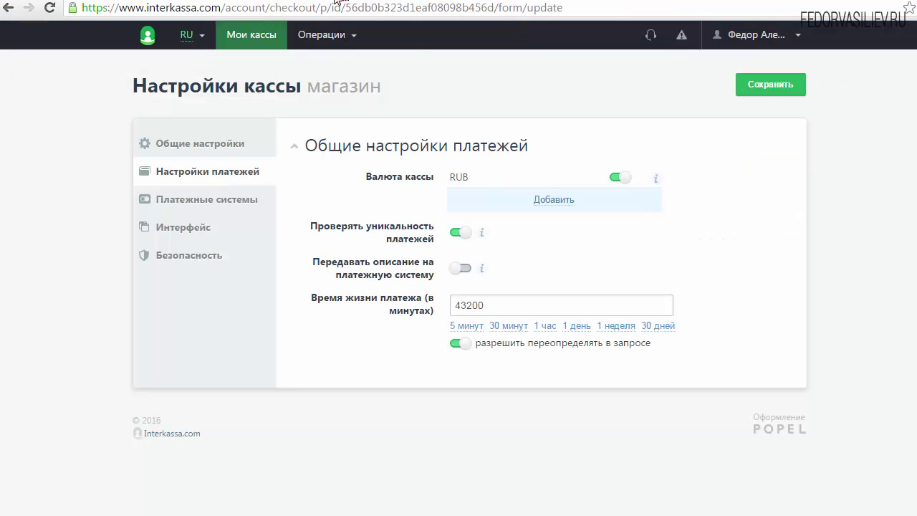
{"action": "left_click", "coordinate": [195, 255]}
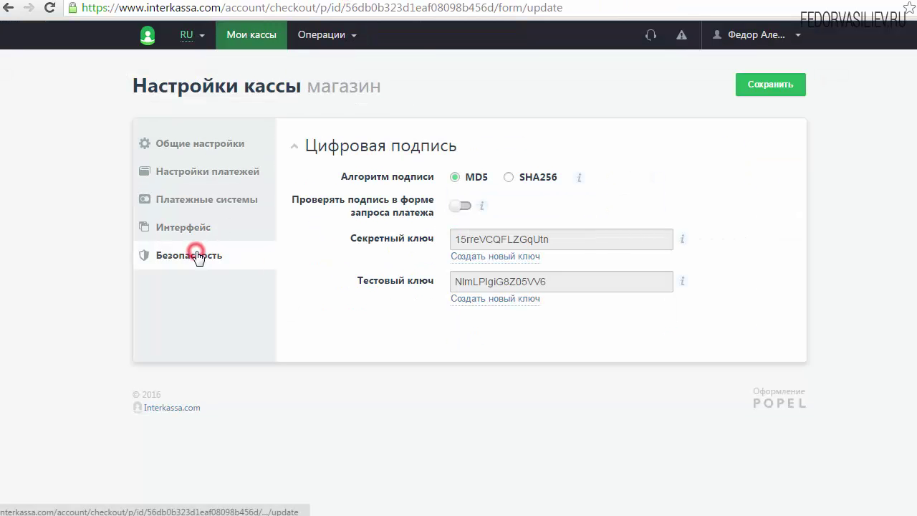
{"action": "double_click", "coordinate": [571, 282]}
{"action": "right_click", "coordinate": [466, 281]}
{"action": "left_click", "coordinate": [505, 289]}
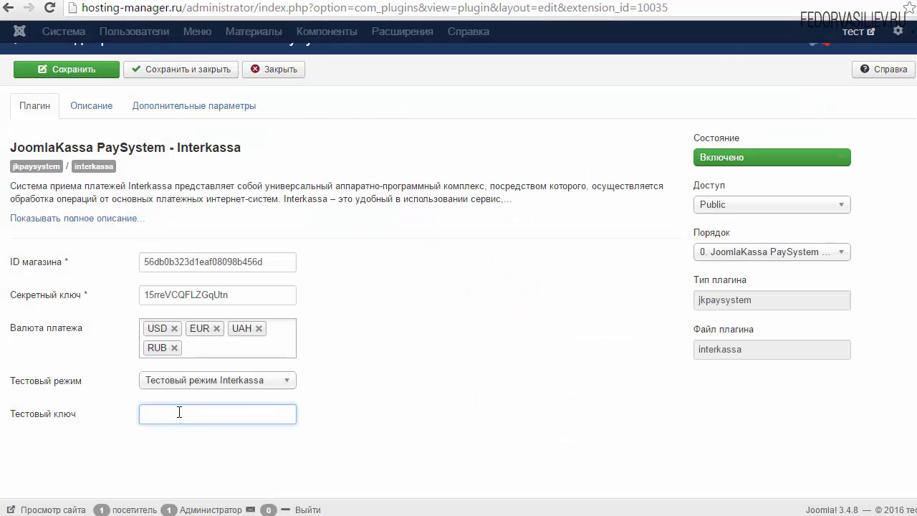
{"action": "right_click", "coordinate": [179, 414]}
{"action": "left_click", "coordinate": [241, 499]}
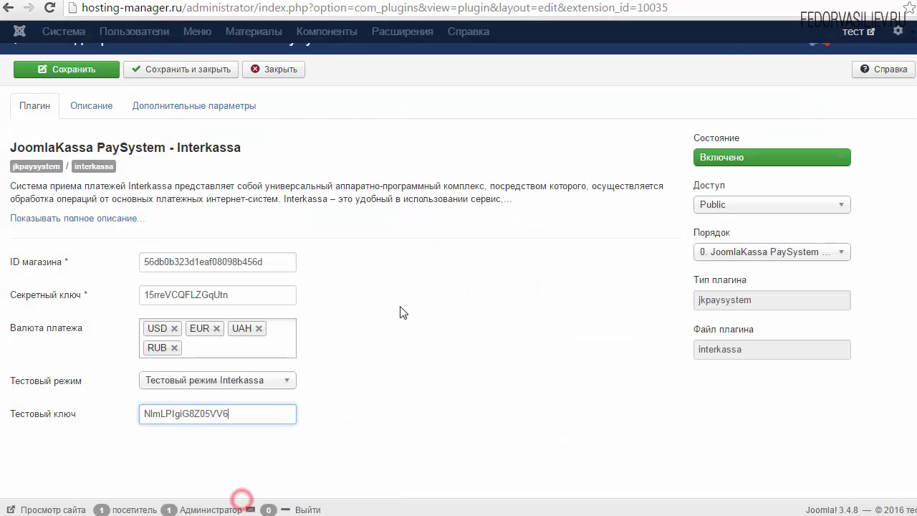
{"action": "left_click", "coordinate": [84, 71]}
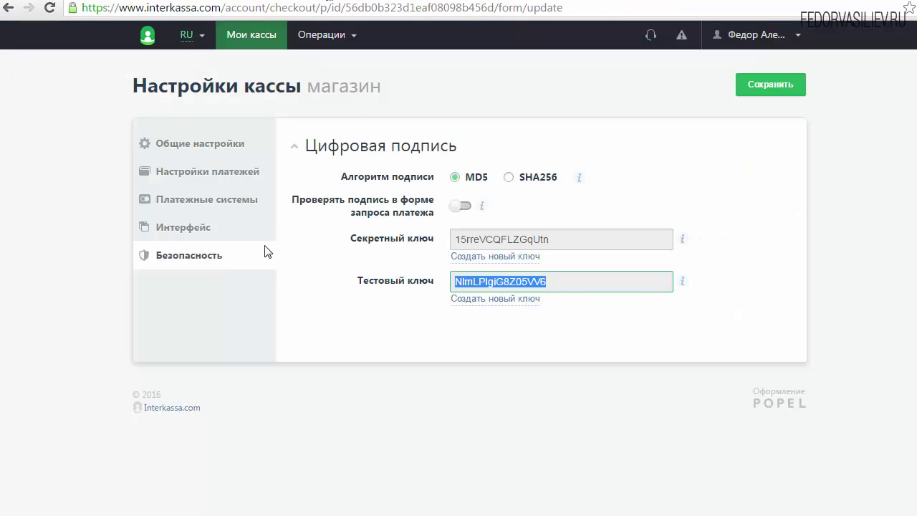
Step: Enable "Тестовая платежная система" among the cash desk's payment systems on Interkassa and save the settings
{"action": "left_click", "coordinate": [223, 178]}
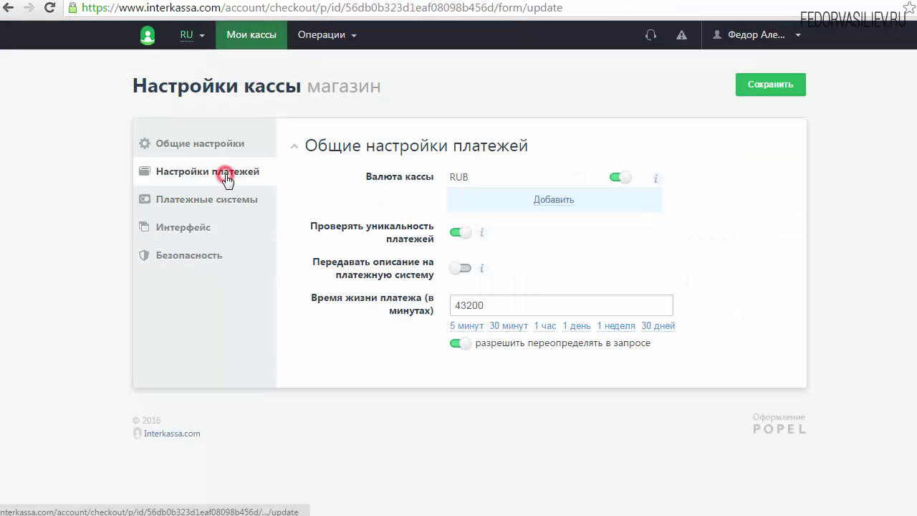
{"action": "left_click", "coordinate": [179, 207]}
{"action": "scroll", "coordinate": [274, 217], "scroll_direction": "down", "scroll_amount": 6}
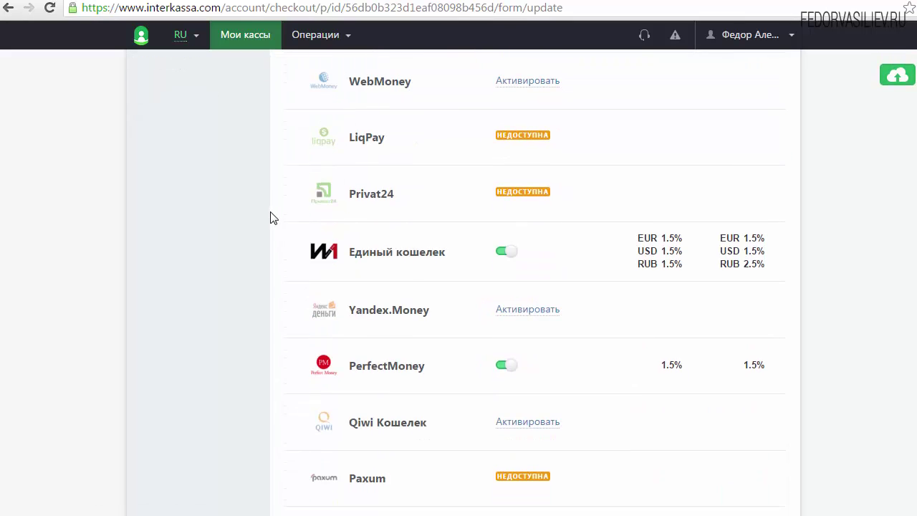
{"action": "scroll", "coordinate": [272, 217], "scroll_direction": "down", "scroll_amount": 9}
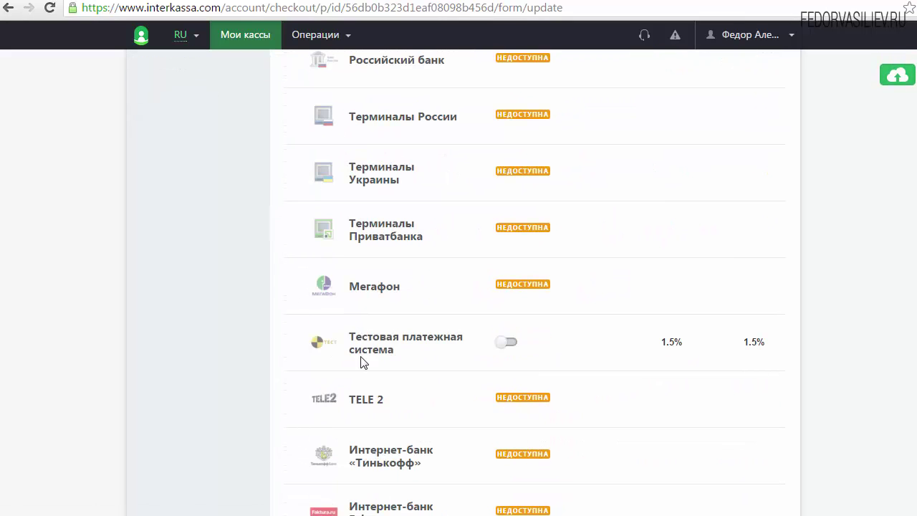
{"action": "triple_click", "coordinate": [409, 352]}
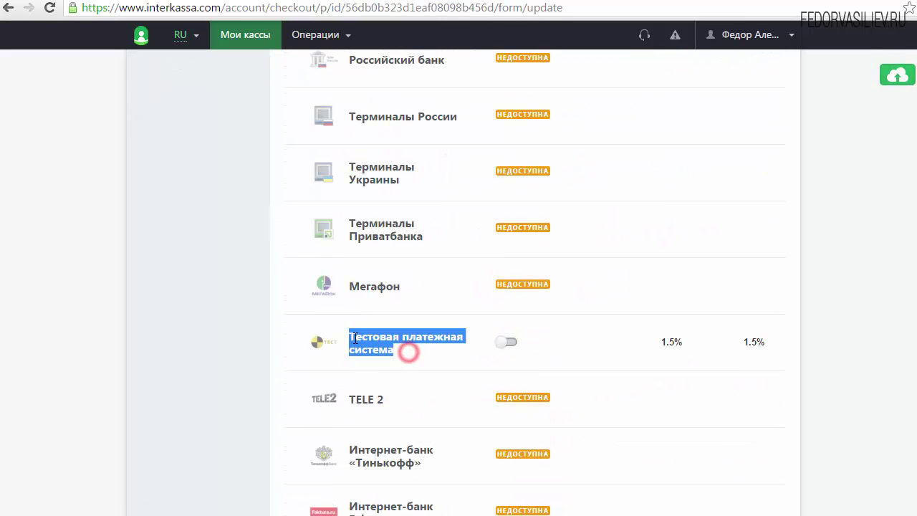
{"action": "left_click", "coordinate": [418, 351]}
{"action": "left_click", "coordinate": [512, 344]}
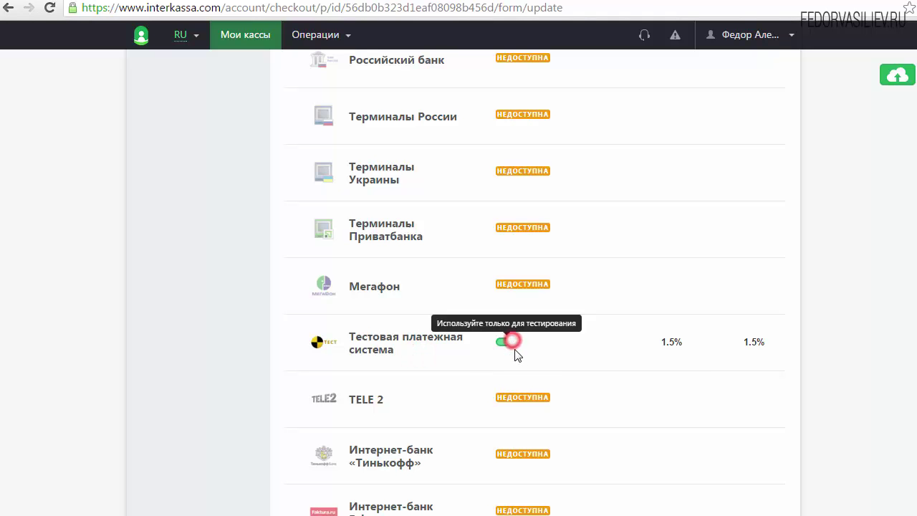
{"action": "scroll", "coordinate": [623, 251], "scroll_direction": "up", "scroll_amount": 15}
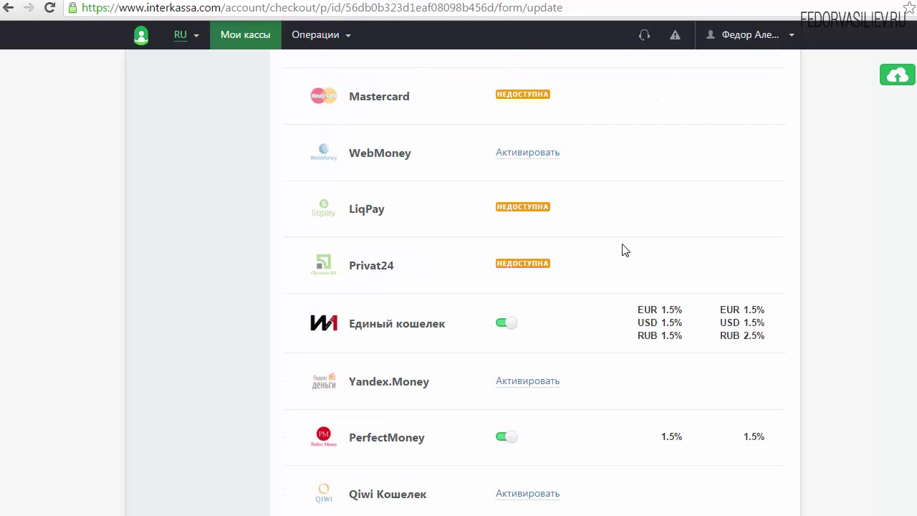
{"action": "left_click", "coordinate": [763, 83]}
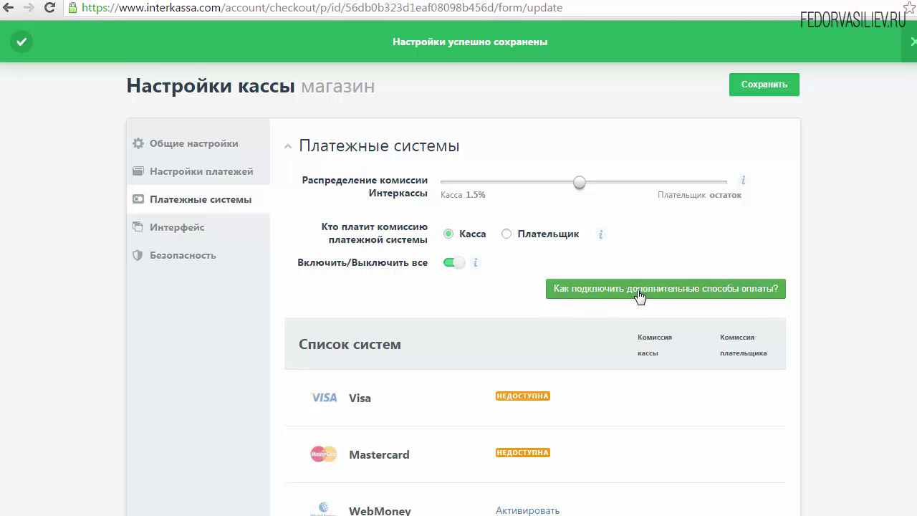
Step: Review Interkassa's instructions for connecting additional payment methods and the data required in the activation request
{"action": "left_click", "coordinate": [592, 293]}
{"action": "scroll", "coordinate": [595, 291], "scroll_direction": "down", "scroll_amount": 2}
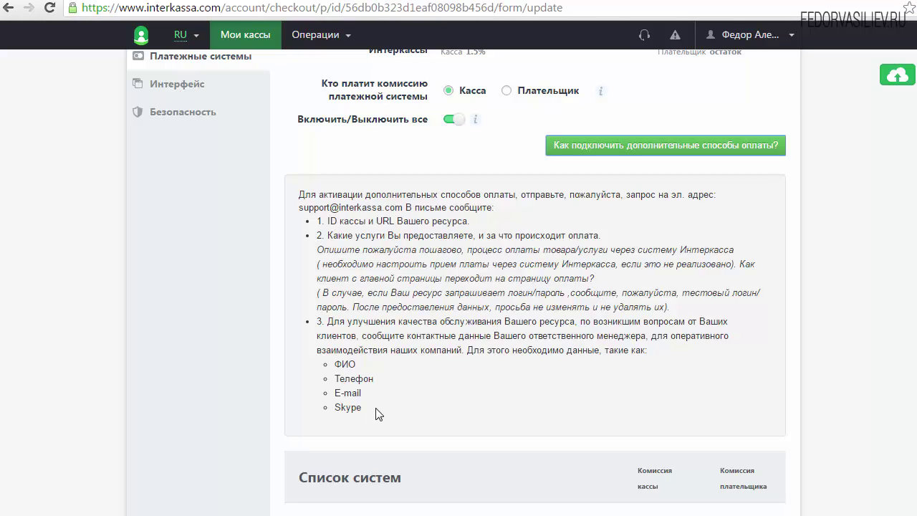
{"action": "scroll", "coordinate": [398, 310], "scroll_direction": "up", "scroll_amount": 2}
{"action": "scroll", "coordinate": [396, 351], "scroll_direction": "down", "scroll_amount": 6}
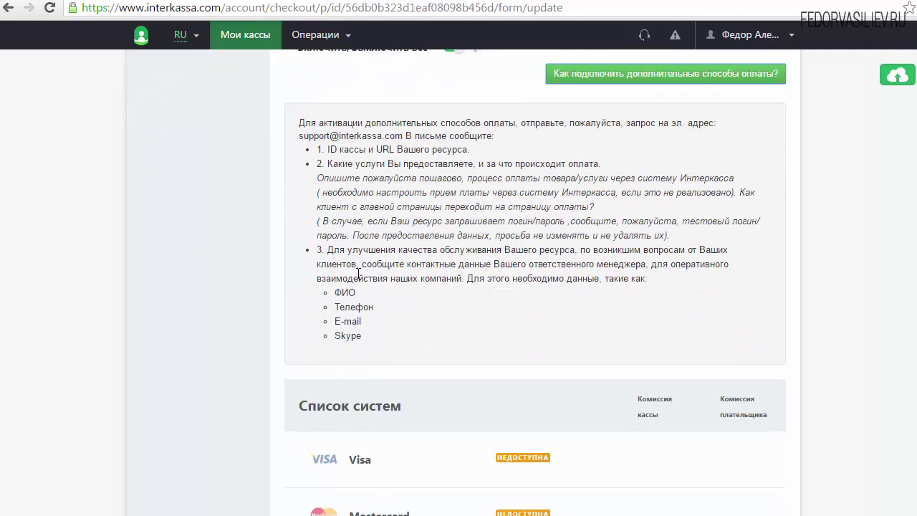
{"action": "scroll", "coordinate": [396, 351], "scroll_direction": "up", "scroll_amount": 4}
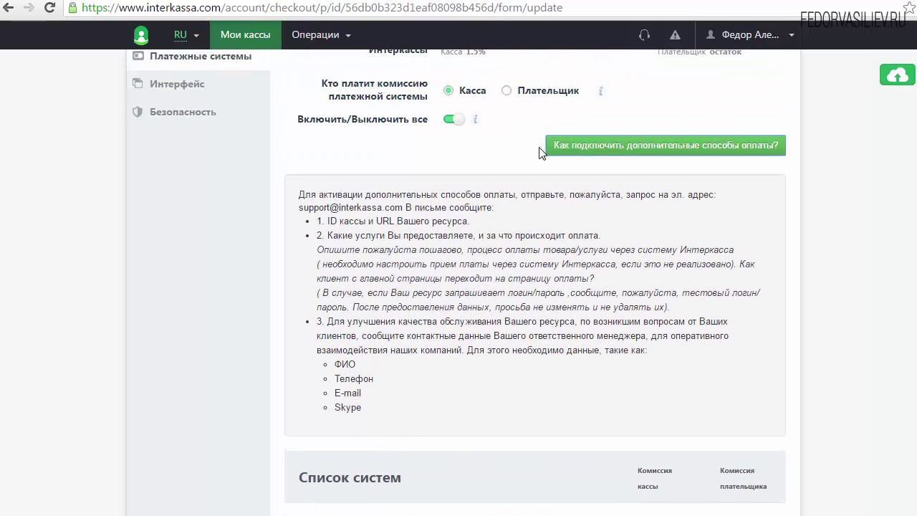
{"action": "left_click_drag", "start_coordinate": [362, 409], "coordinate": [293, 201]}
{"action": "left_click", "coordinate": [347, 223]}
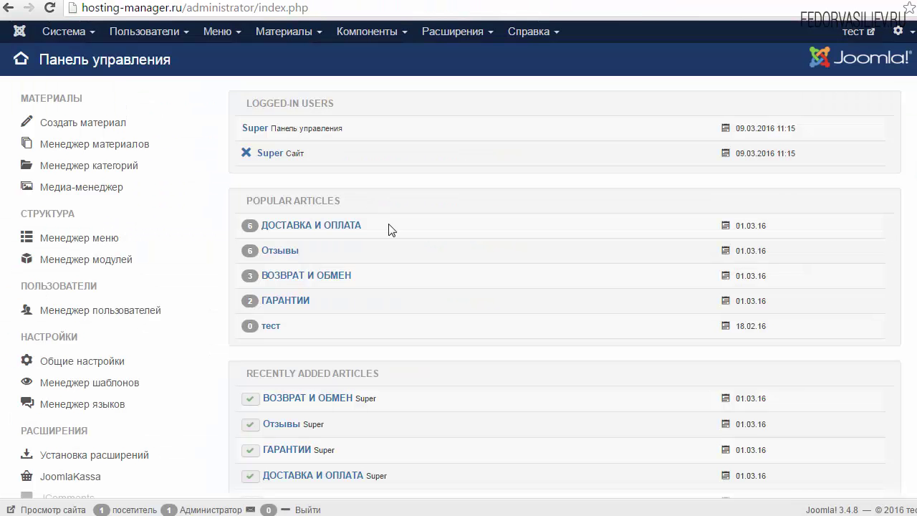
Step: In the JOOMLAKASSA component's configuration, set the order page's "Метод оплаты" to "Оплата онлайн"
{"action": "left_click", "coordinate": [362, 36]}
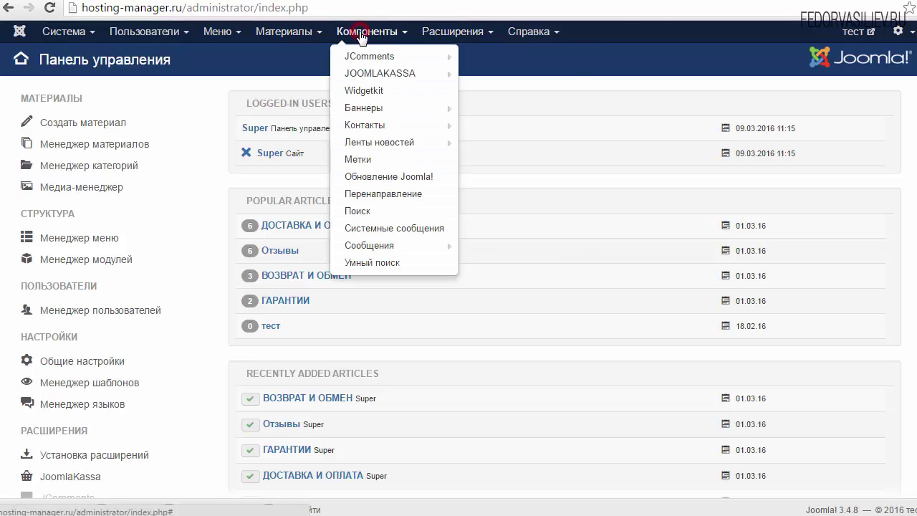
{"action": "left_click", "coordinate": [372, 74]}
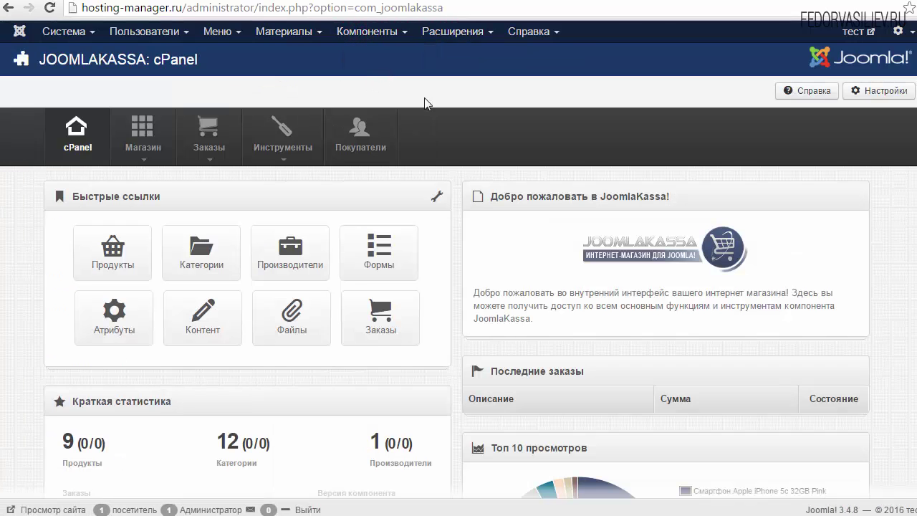
{"action": "left_click", "coordinate": [872, 93]}
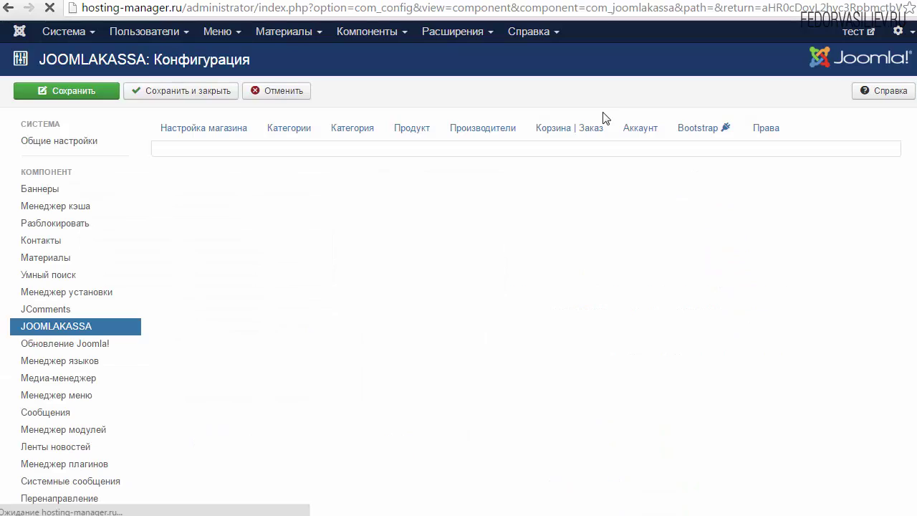
{"action": "left_click", "coordinate": [570, 132]}
{"action": "scroll", "coordinate": [204, 231], "scroll_direction": "down", "scroll_amount": 6}
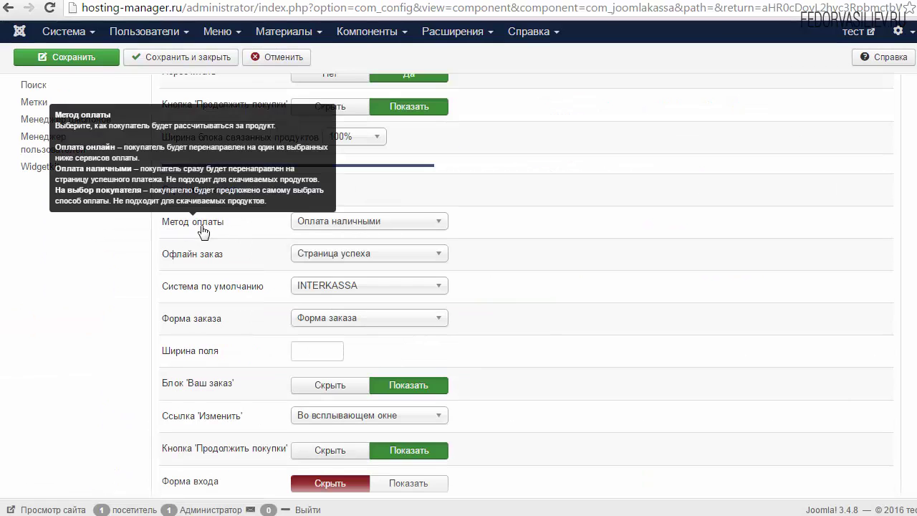
{"action": "left_click", "coordinate": [337, 223]}
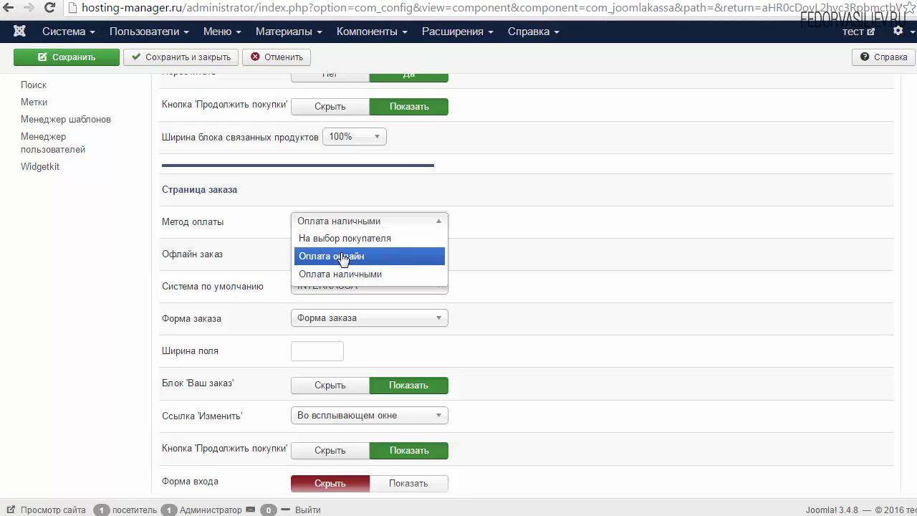
{"action": "left_click", "coordinate": [340, 256]}
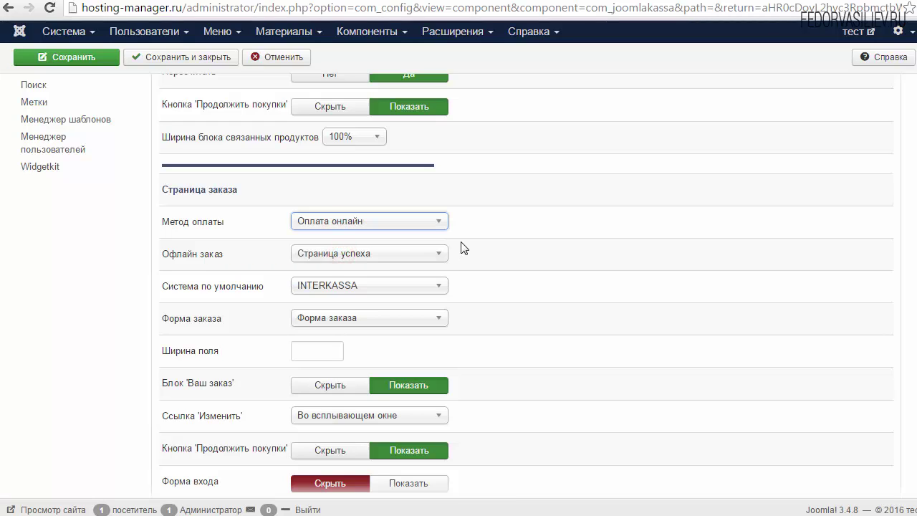
{"action": "key", "text": "Tab"}
{"action": "key", "text": "Down"}
{"action": "key", "text": "Tab"}
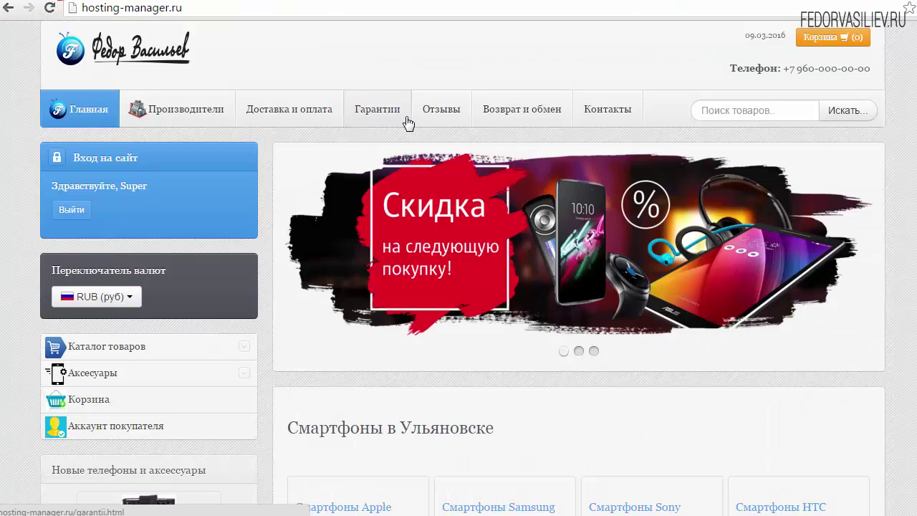
Step: On the storefront, open the Apple smartphones category and take the pink iPhone 5c 32GB to the order form
{"action": "scroll", "coordinate": [404, 122], "scroll_direction": "down", "scroll_amount": 5}
{"action": "left_click", "coordinate": [370, 248]}
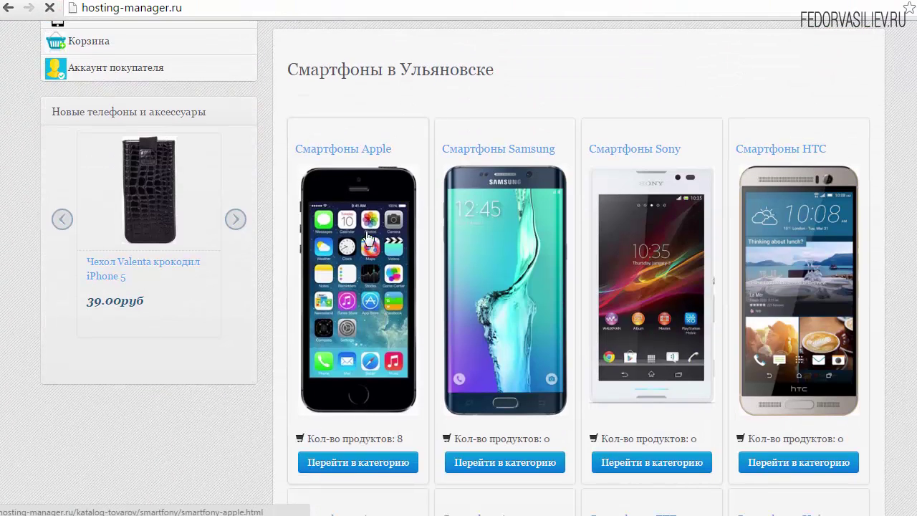
{"action": "scroll", "coordinate": [311, 163], "scroll_direction": "down", "scroll_amount": 3}
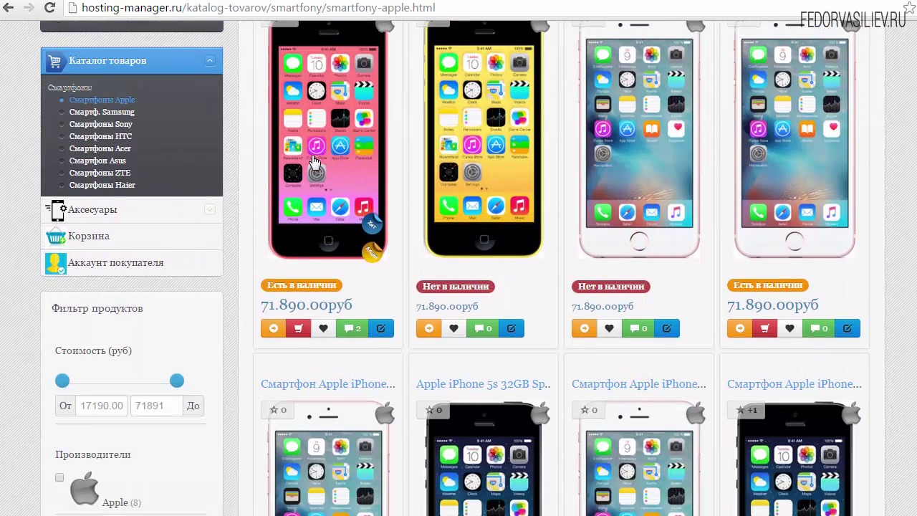
{"action": "left_click", "coordinate": [315, 164]}
{"action": "left_click", "coordinate": [702, 241]}
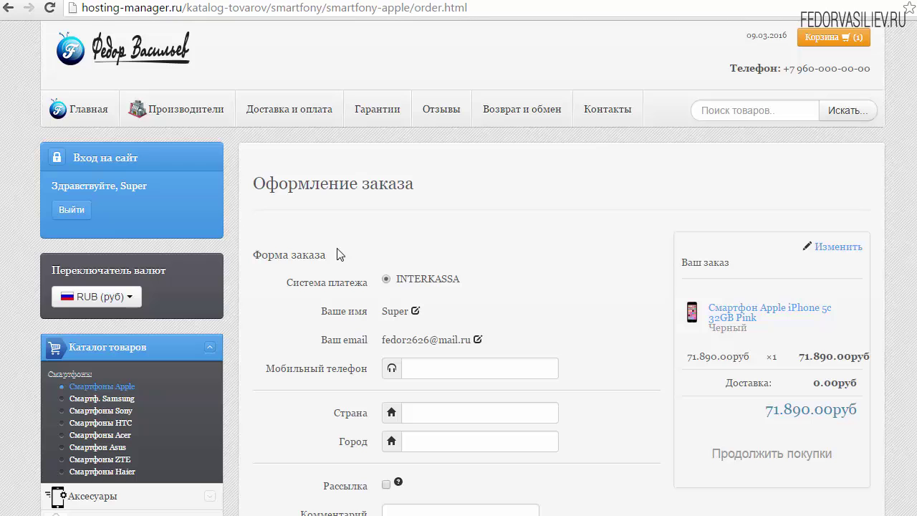
Step: Review the order form's payment and delivery options, accept the store rules and submit the order for payment
{"action": "scroll", "coordinate": [337, 251], "scroll_direction": "down", "scroll_amount": 1}
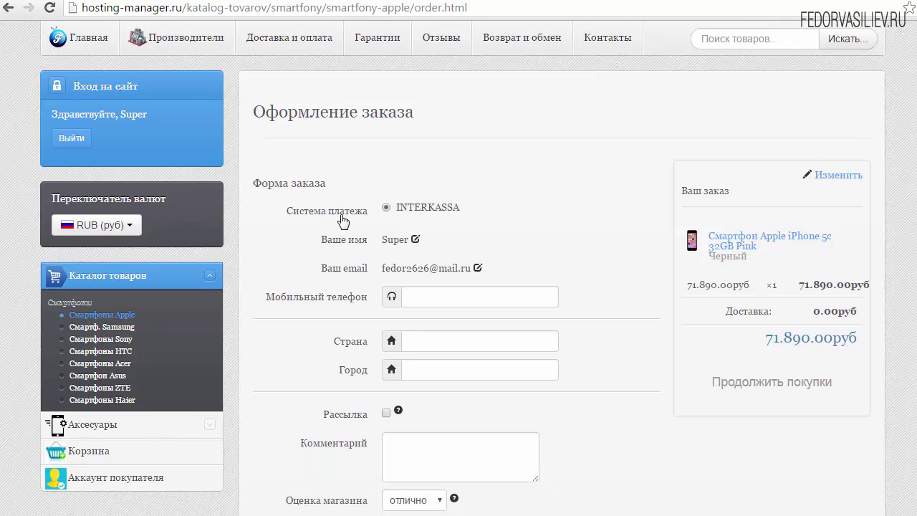
{"action": "mouse_move", "coordinate": [414, 217]}
{"action": "scroll", "coordinate": [469, 213], "scroll_direction": "down", "scroll_amount": 5}
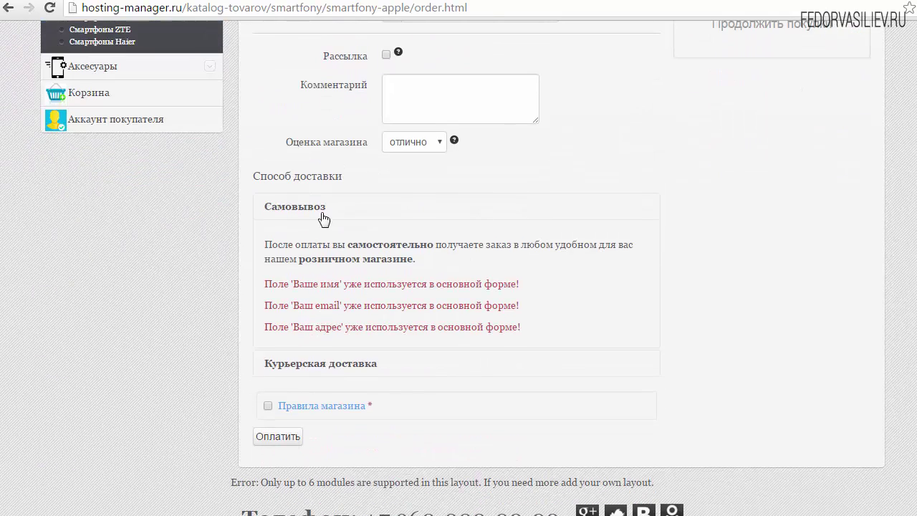
{"action": "left_click", "coordinate": [267, 408]}
{"action": "scroll", "coordinate": [282, 301], "scroll_direction": "down", "scroll_amount": 2}
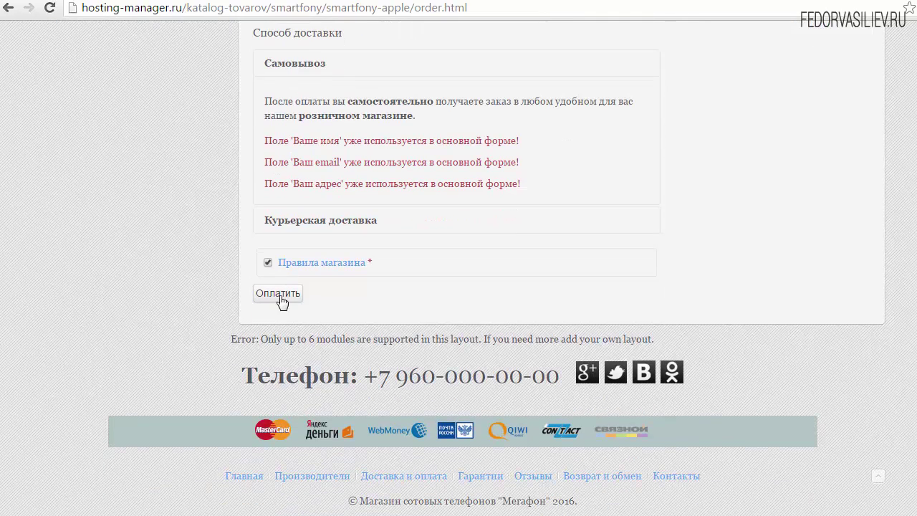
{"action": "left_click", "coordinate": [260, 293]}
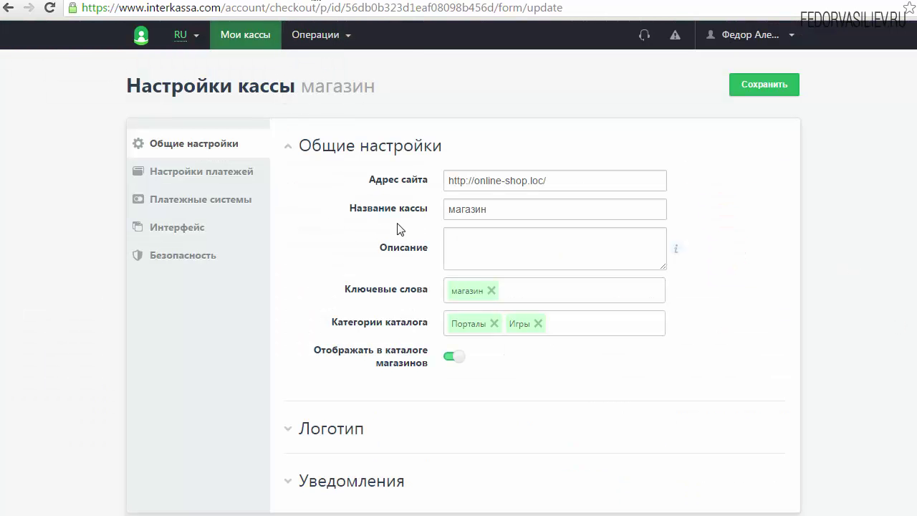
Step: Check the site address in Interkassa's general cash desk settings and copy the store's home page address, hosting-manager.ru
{"action": "left_click", "coordinate": [199, 147]}
{"action": "left_click", "coordinate": [569, 181]}
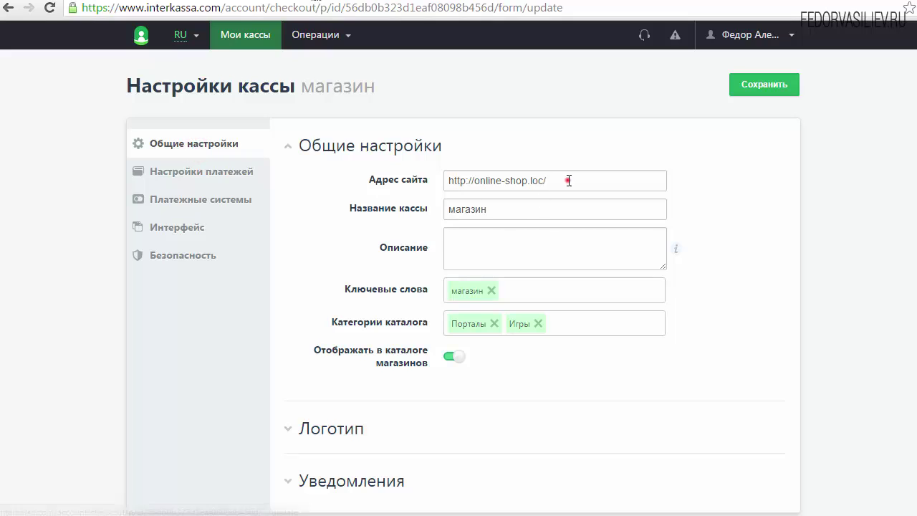
{"action": "triple_click", "coordinate": [568, 181]}
{"action": "left_click", "coordinate": [461, 180]}
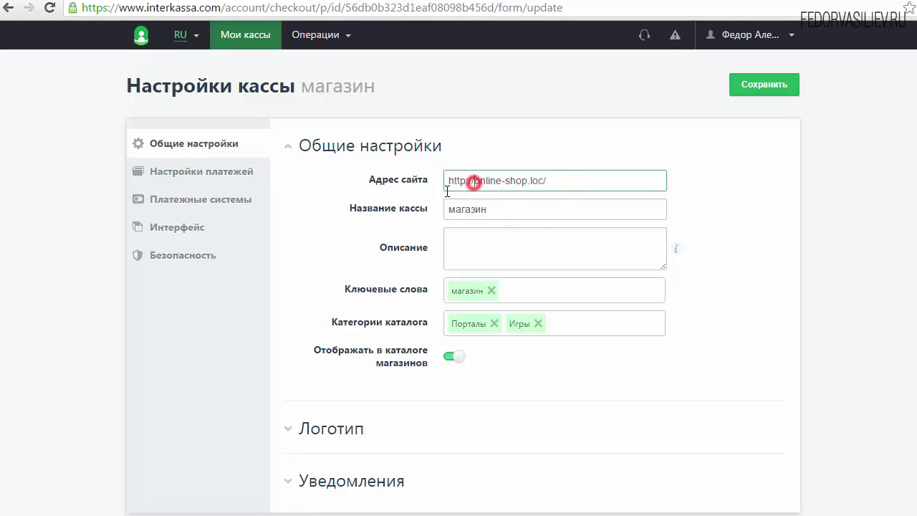
{"action": "triple_click", "coordinate": [564, 181]}
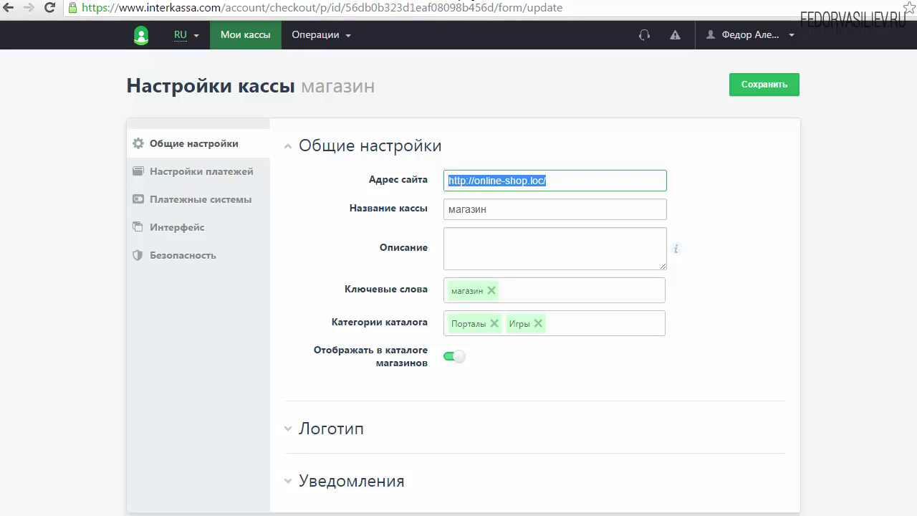
{"action": "left_click", "coordinate": [538, 179]}
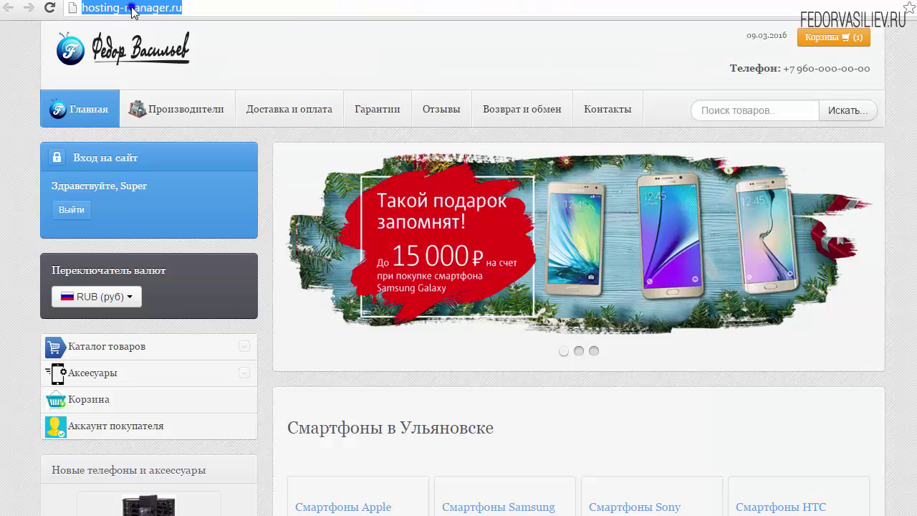
{"action": "right_click", "coordinate": [133, 12]}
{"action": "left_click", "coordinate": [153, 58]}
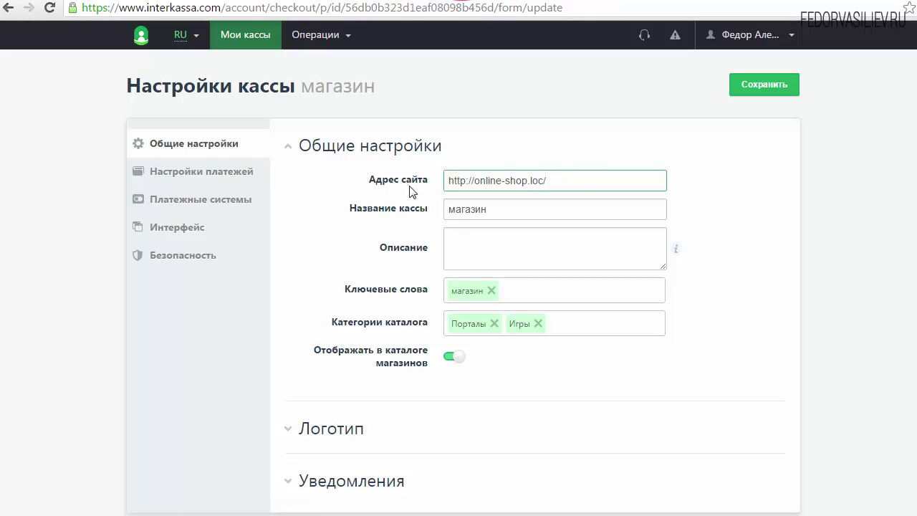
{"action": "triple_click", "coordinate": [580, 180]}
{"action": "right_click", "coordinate": [466, 179]}
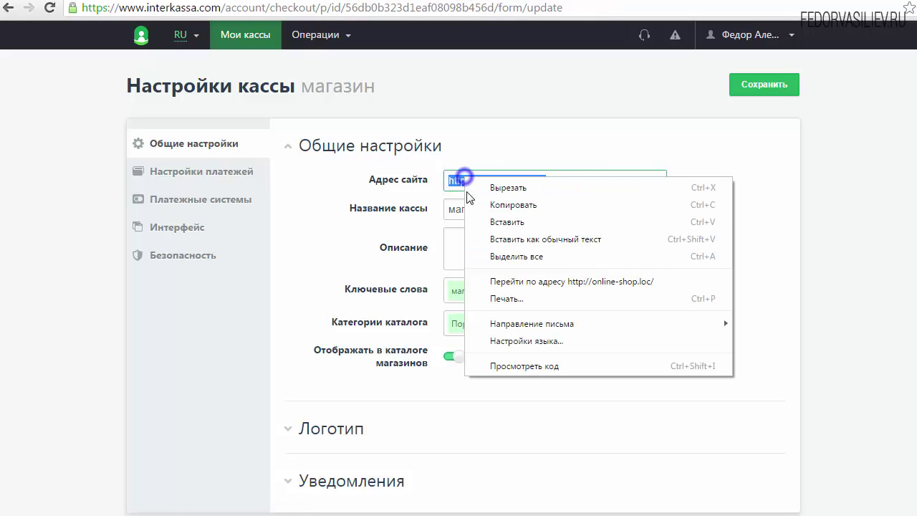
{"action": "left_click", "coordinate": [502, 225]}
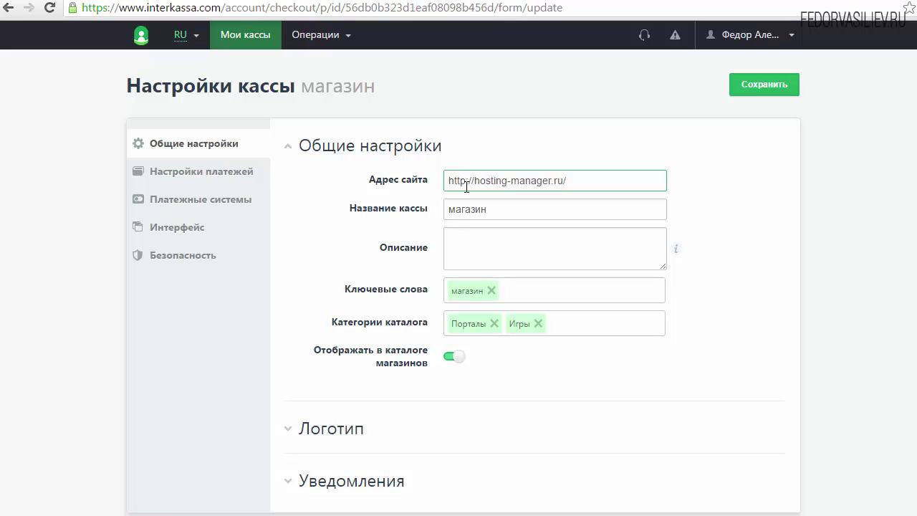
{"action": "left_click_drag", "start_coordinate": [609, 182], "coordinate": [438, 179]}
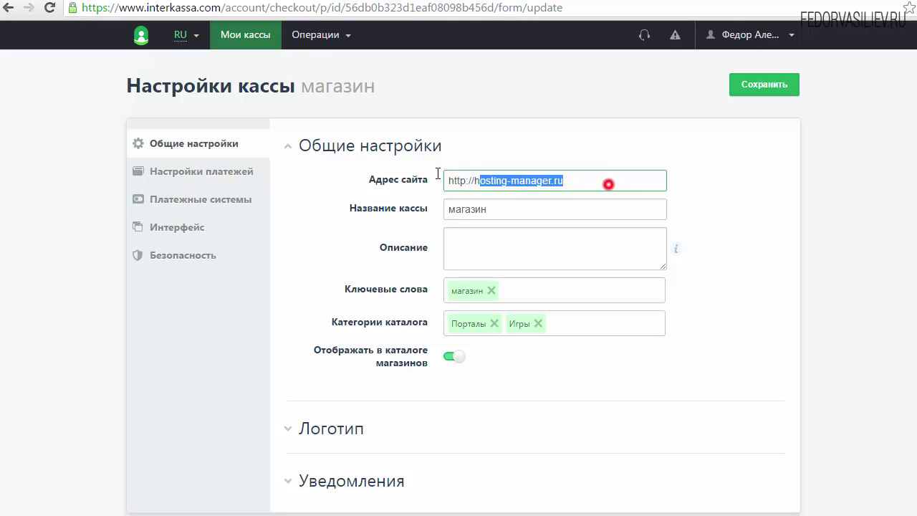
{"action": "left_click", "coordinate": [571, 180]}
{"action": "left_click", "coordinate": [755, 91]}
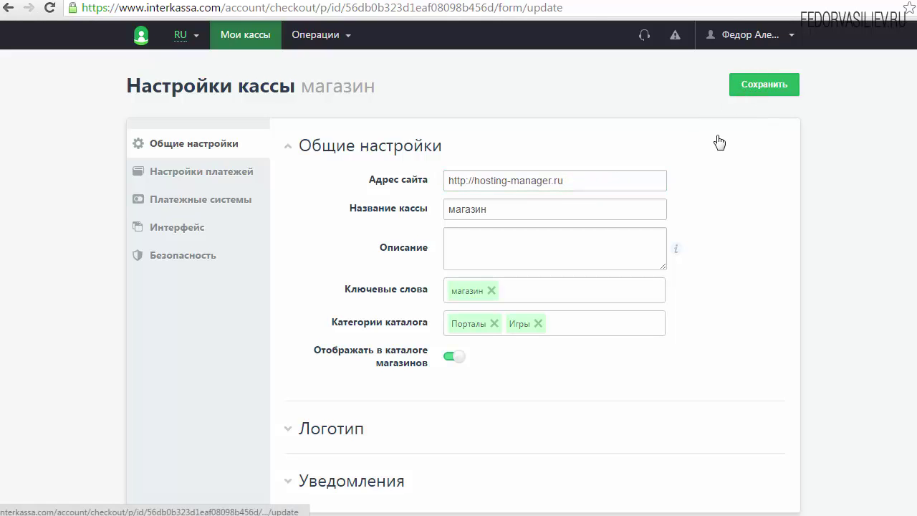
{"action": "left_click", "coordinate": [183, 229]}
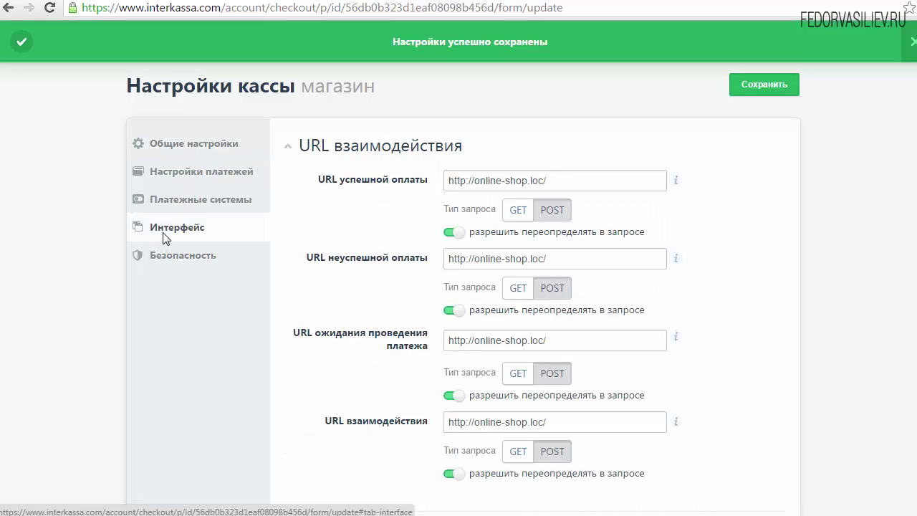
{"action": "triple_click", "coordinate": [576, 180]}
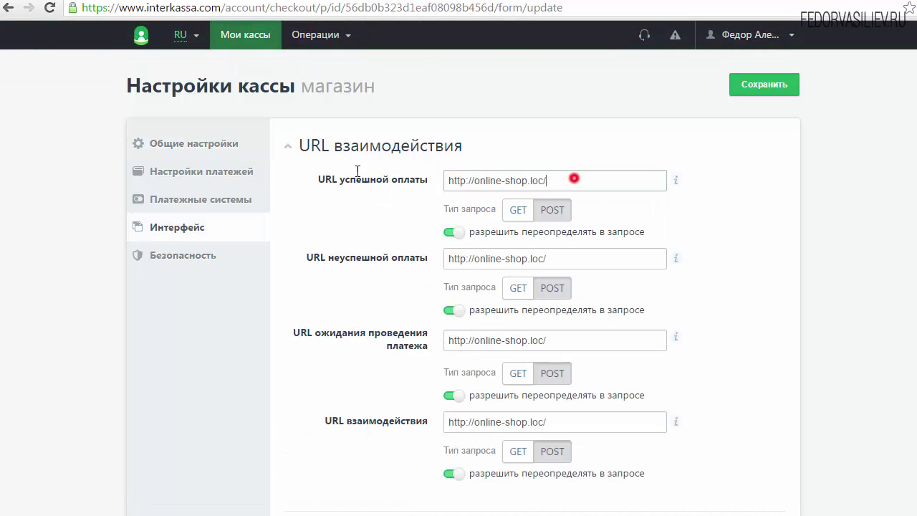
{"action": "right_click", "coordinate": [464, 180]}
{"action": "left_click", "coordinate": [505, 223]}
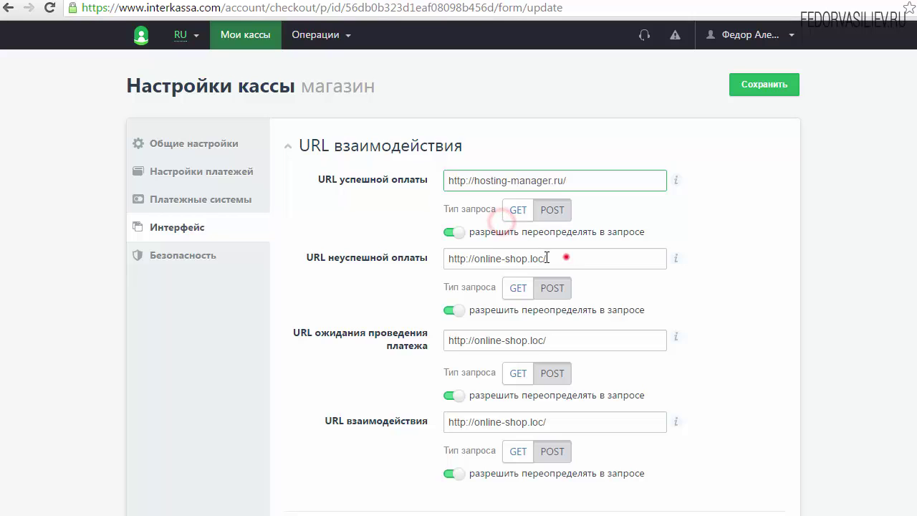
{"action": "triple_click", "coordinate": [566, 257]}
{"action": "right_click", "coordinate": [461, 261]}
{"action": "left_click", "coordinate": [503, 306]}
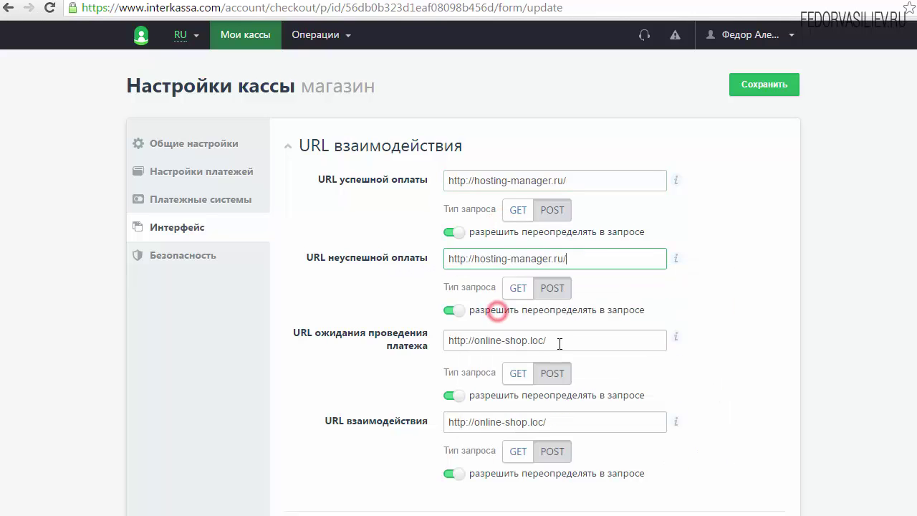
{"action": "triple_click", "coordinate": [554, 340]}
{"action": "right_click", "coordinate": [458, 341]}
{"action": "left_click", "coordinate": [505, 385]}
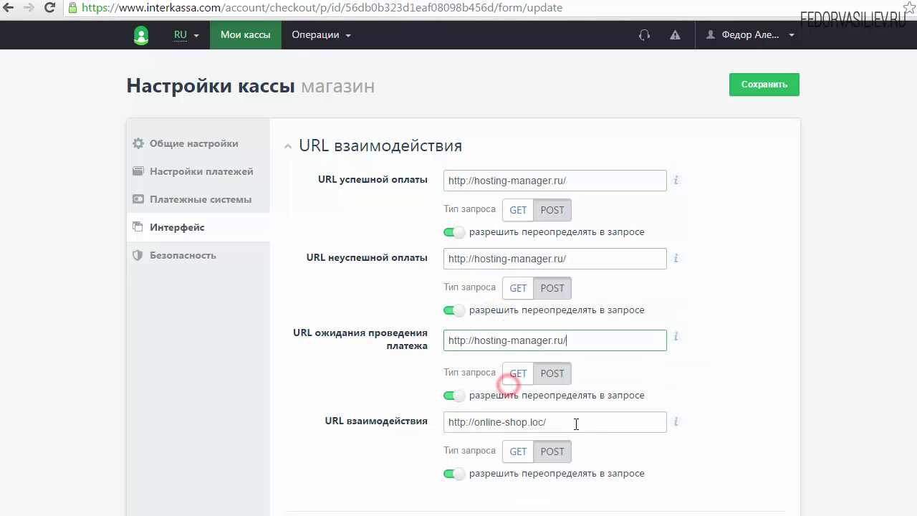
{"action": "triple_click", "coordinate": [575, 423]}
{"action": "right_click", "coordinate": [466, 422]}
{"action": "left_click", "coordinate": [509, 469]}
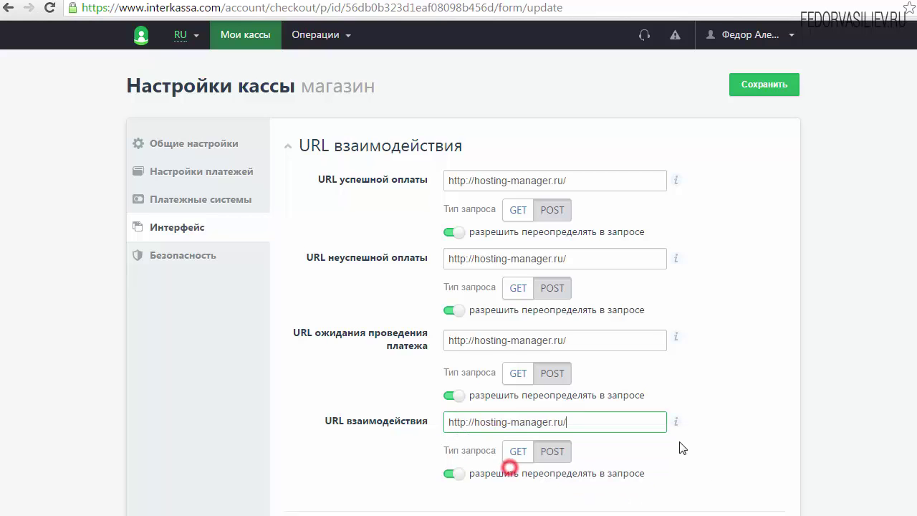
{"action": "scroll", "coordinate": [710, 306], "scroll_direction": "down", "scroll_amount": 1}
{"action": "scroll", "coordinate": [723, 302], "scroll_direction": "up", "scroll_amount": 1}
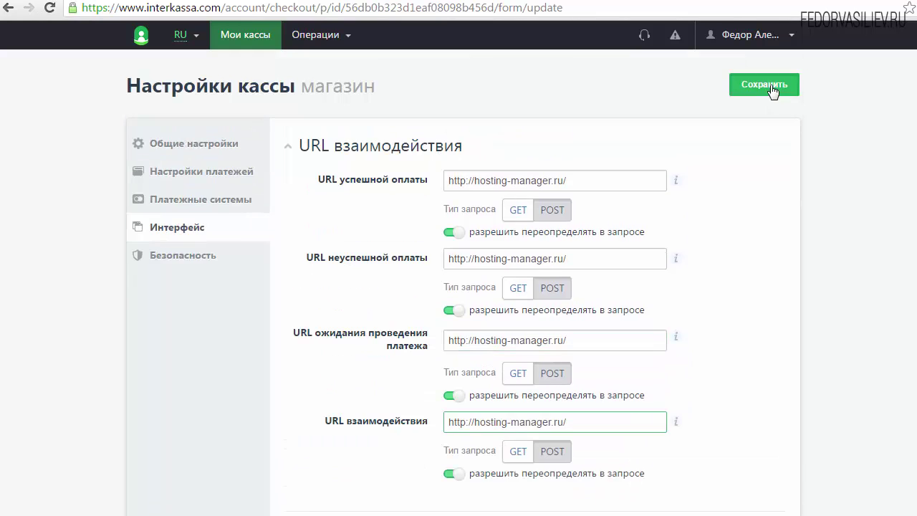
{"action": "left_click", "coordinate": [732, 140]}
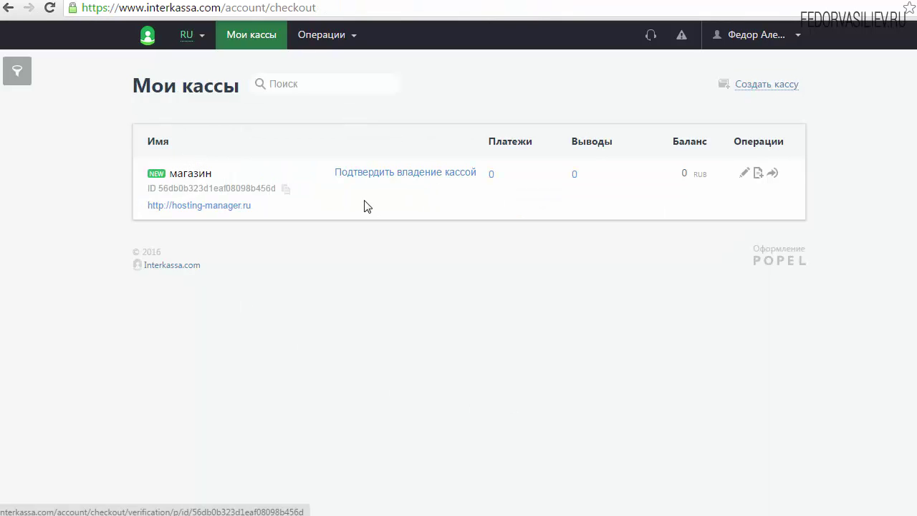
Step: Open the ownership verification for the "магазин" cash desk and examine the required verification file's name and content
{"action": "left_click", "coordinate": [394, 178]}
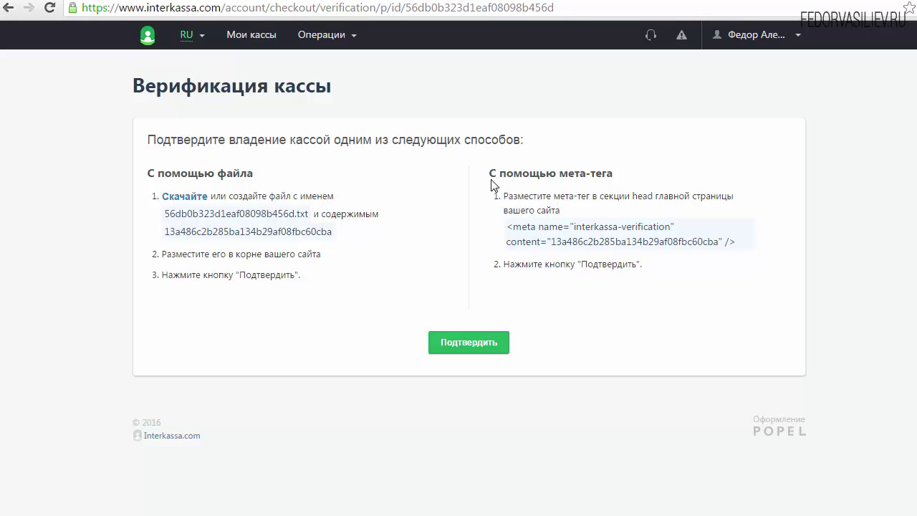
{"action": "left_click", "coordinate": [174, 197]}
{"action": "left_click_drag", "start_coordinate": [331, 232], "coordinate": [154, 229]}
{"action": "left_click", "coordinate": [206, 214]}
Step: Switch to the file folder with the JoomlaKassa packages and create a new text document in it
{"action": "key", "text": "alt+Tab"}
{"action": "left_click_drag", "start_coordinate": [218, 339], "coordinate": [278, 339]}
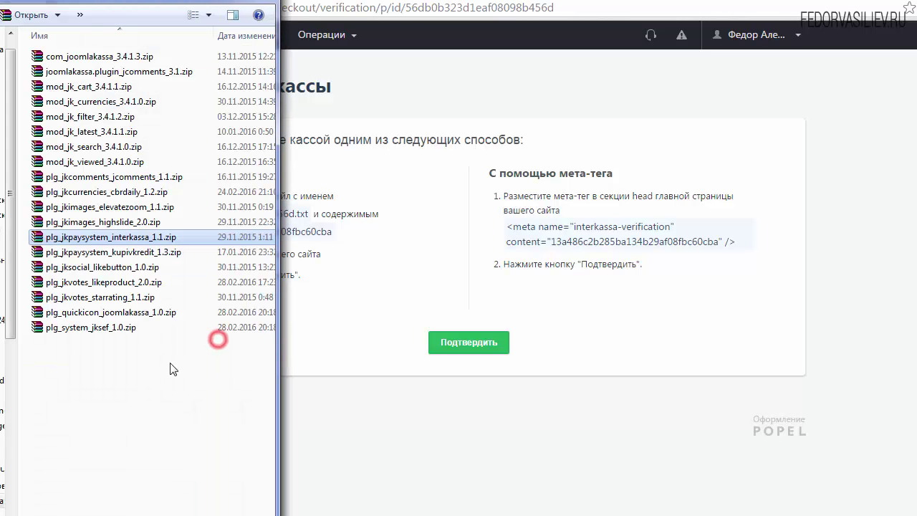
{"action": "left_click", "coordinate": [170, 363]}
{"action": "right_click", "coordinate": [112, 361]}
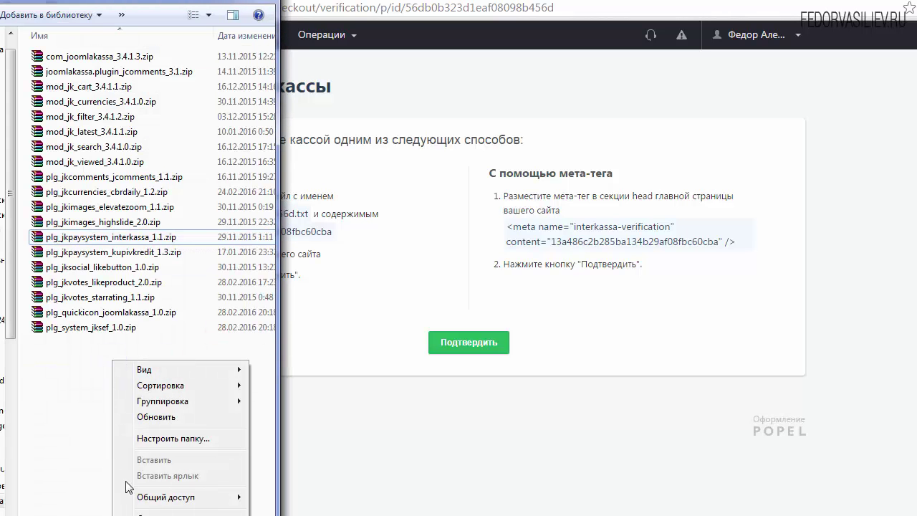
{"action": "mouse_move", "coordinate": [179, 515]}
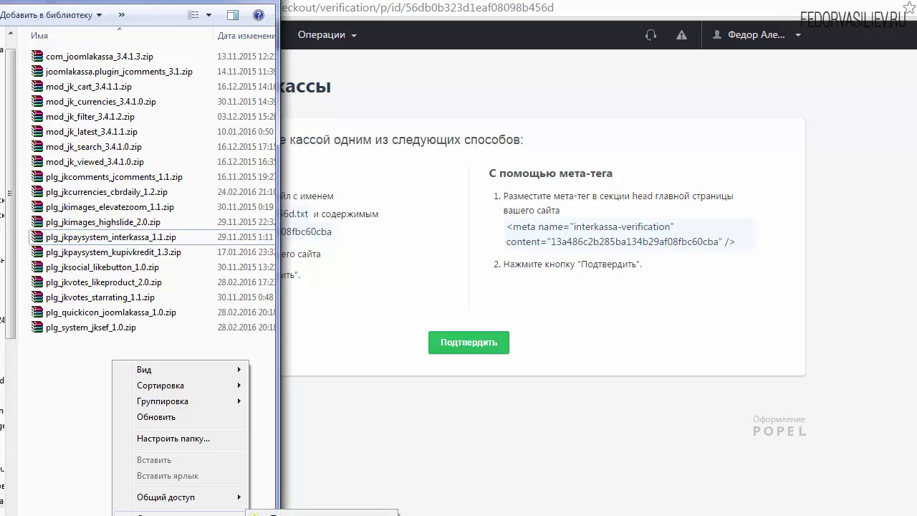
{"action": "left_click", "coordinate": [301, 515]}
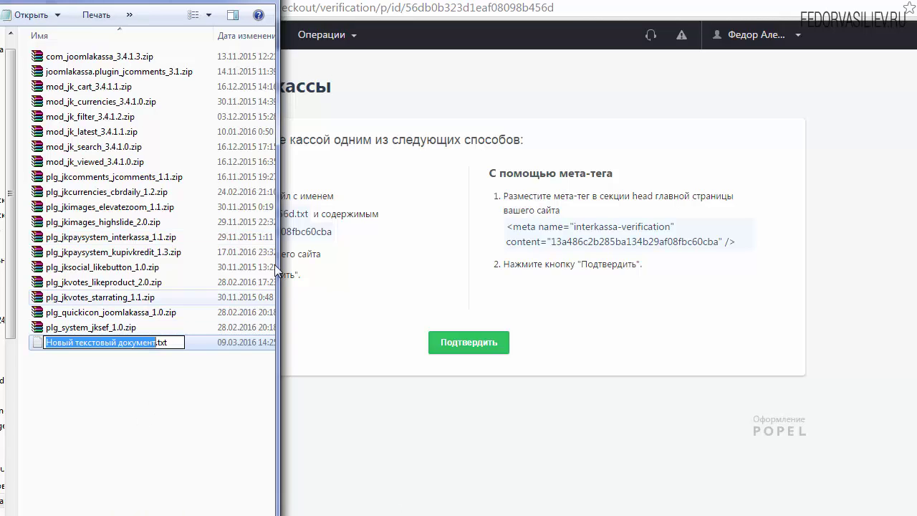
Step: Rename the new text document with the verification file name copied from the Interkassa page, keeping the .txt extension
{"action": "left_click", "coordinate": [328, 237]}
{"action": "left_click_drag", "start_coordinate": [292, 214], "coordinate": [166, 214]}
{"action": "right_click", "coordinate": [171, 213]}
{"action": "left_click", "coordinate": [190, 224]}
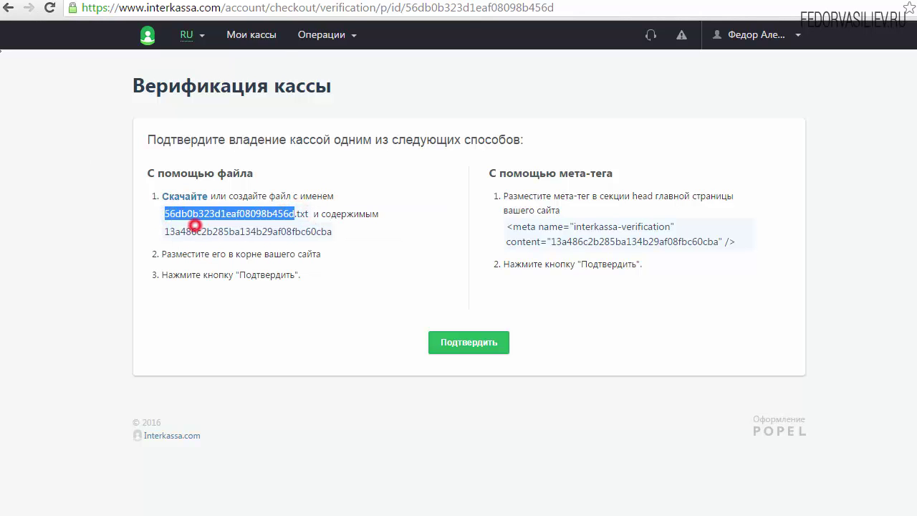
{"action": "key", "text": "alt+Tab"}
{"action": "left_click", "coordinate": [97, 347]}
{"action": "left_click", "coordinate": [97, 347]}
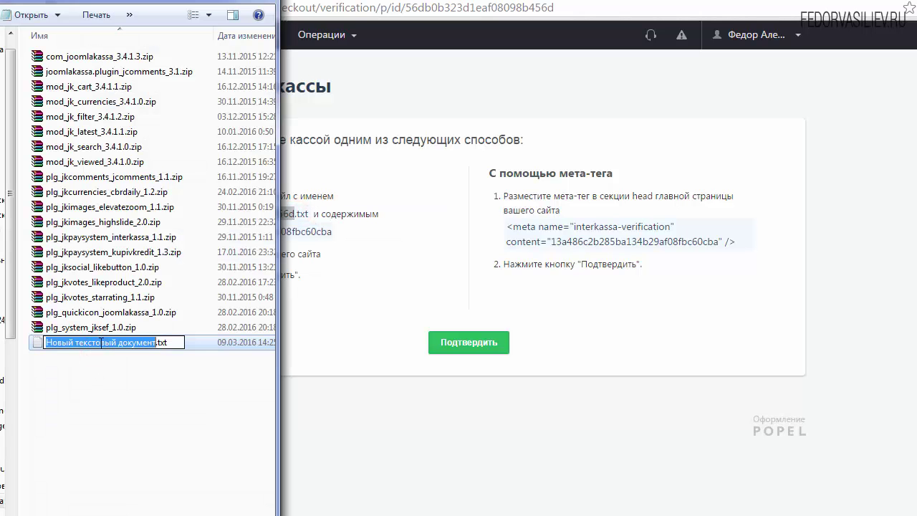
{"action": "right_click", "coordinate": [108, 343]}
{"action": "left_click", "coordinate": [142, 402]}
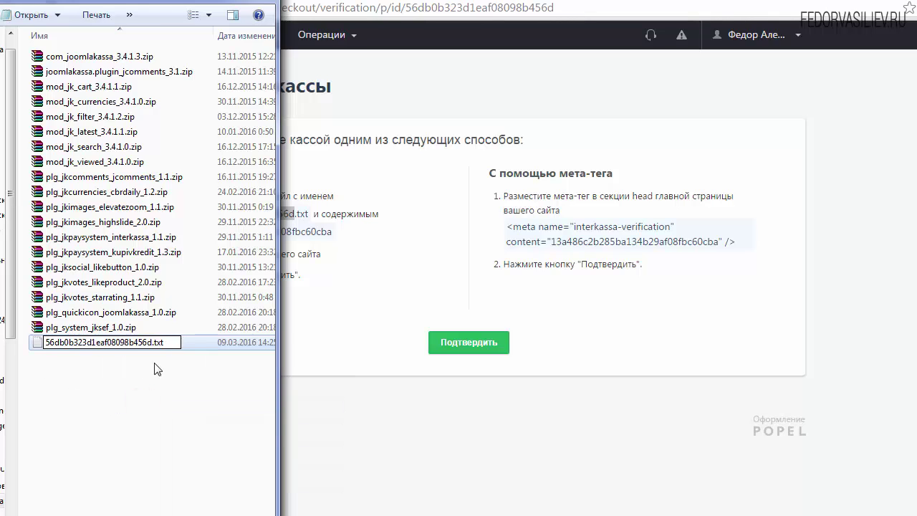
{"action": "left_click", "coordinate": [137, 387]}
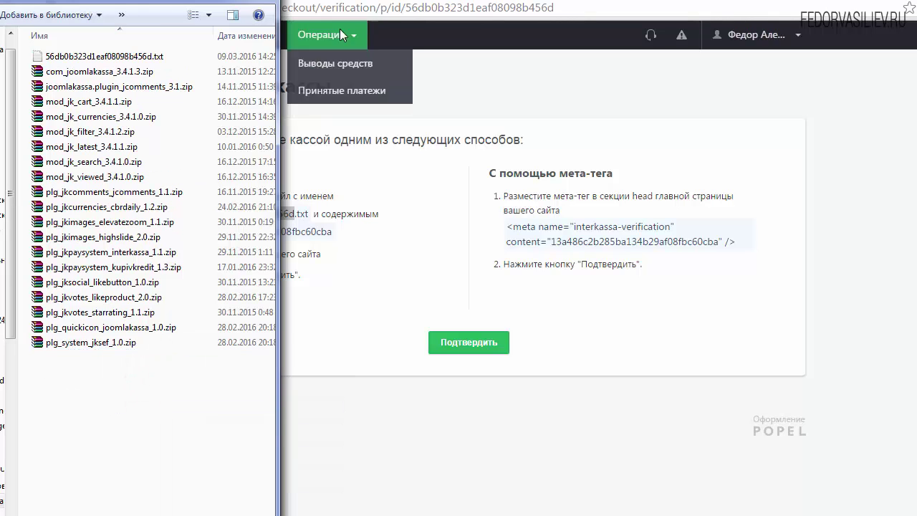
Step: Copy the verification code from the Interkassa page into the new text file, then save and close it
{"action": "left_click", "coordinate": [403, 3]}
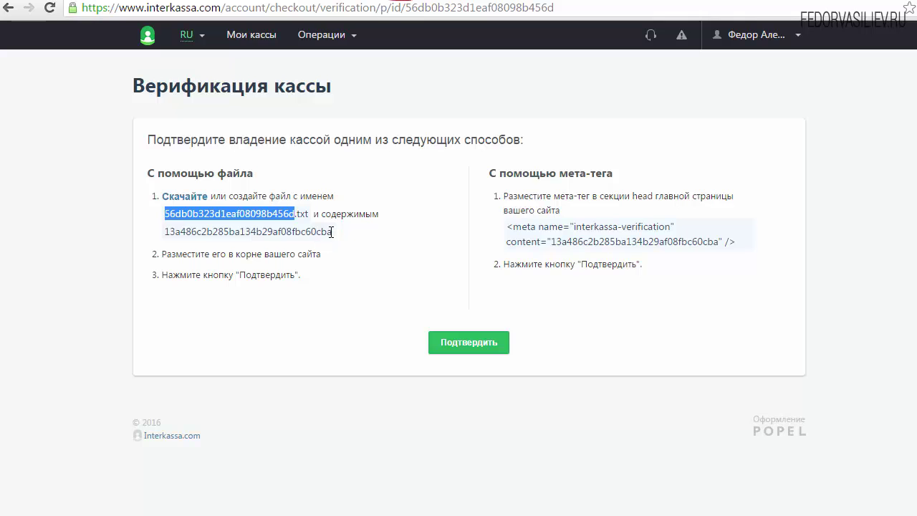
{"action": "left_click_drag", "start_coordinate": [331, 232], "coordinate": [167, 235]}
{"action": "right_click", "coordinate": [172, 233]}
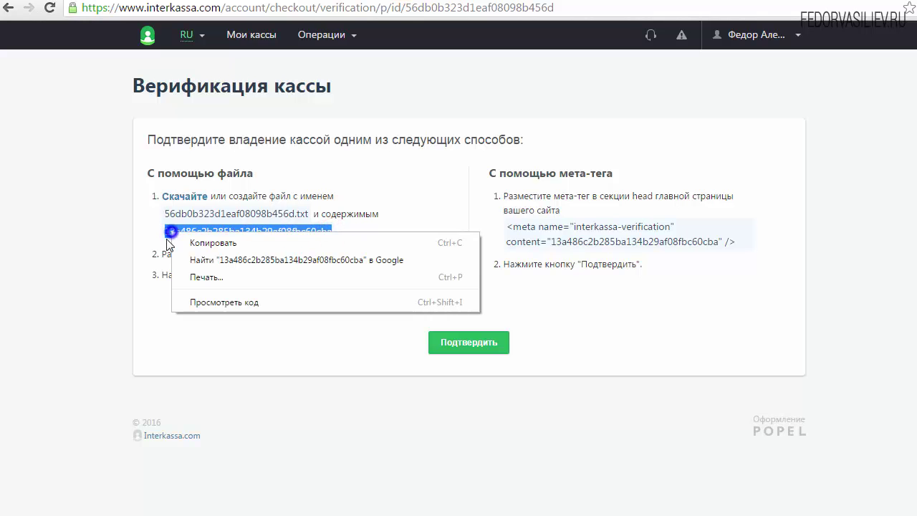
{"action": "left_click", "coordinate": [266, 241]}
{"action": "key", "text": "alt+Tab"}
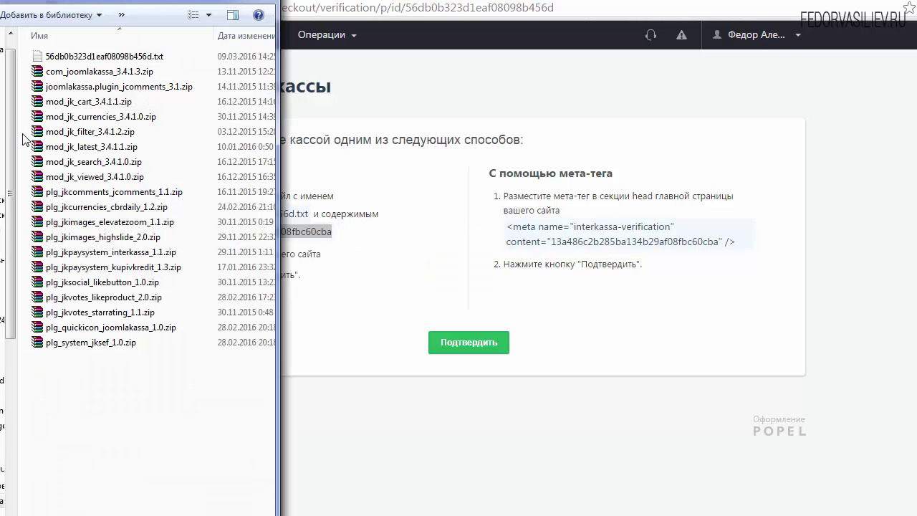
{"action": "double_click", "coordinate": [71, 56]}
{"action": "right_click", "coordinate": [377, 191]}
{"action": "left_click", "coordinate": [413, 254]}
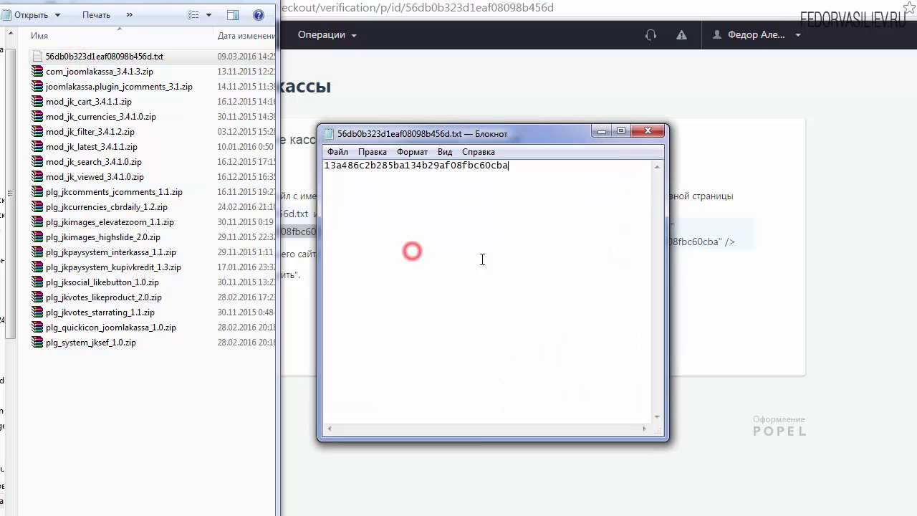
{"action": "left_click", "coordinate": [655, 135]}
{"action": "left_click", "coordinate": [252, 350]}
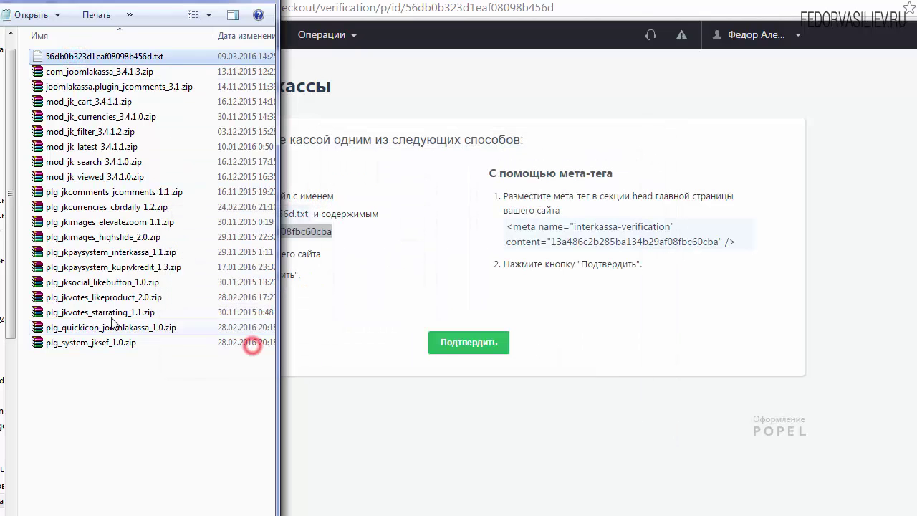
Step: Switch to FileZilla, connect to the previously used eushared01.twinservers.net server and open the site's root folder public_html
{"action": "key", "text": "alt+Tab"}
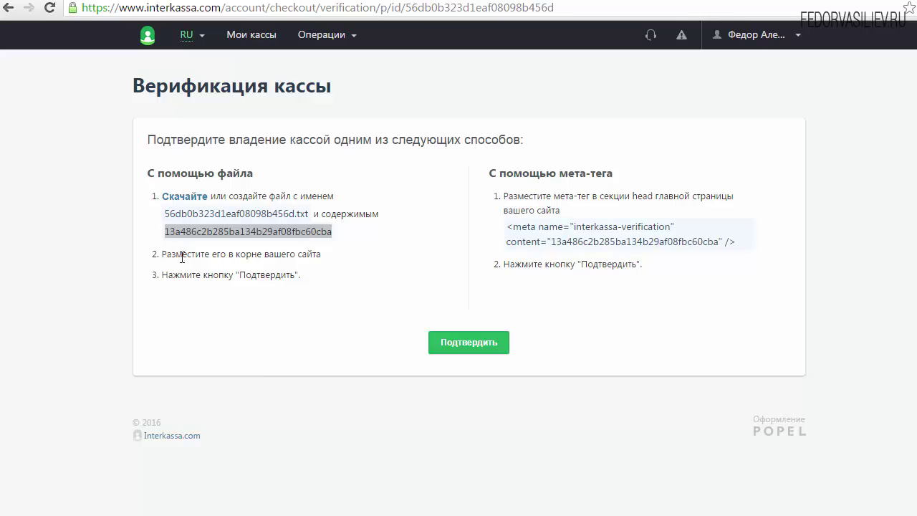
{"action": "left_click_drag", "start_coordinate": [326, 256], "coordinate": [166, 255]}
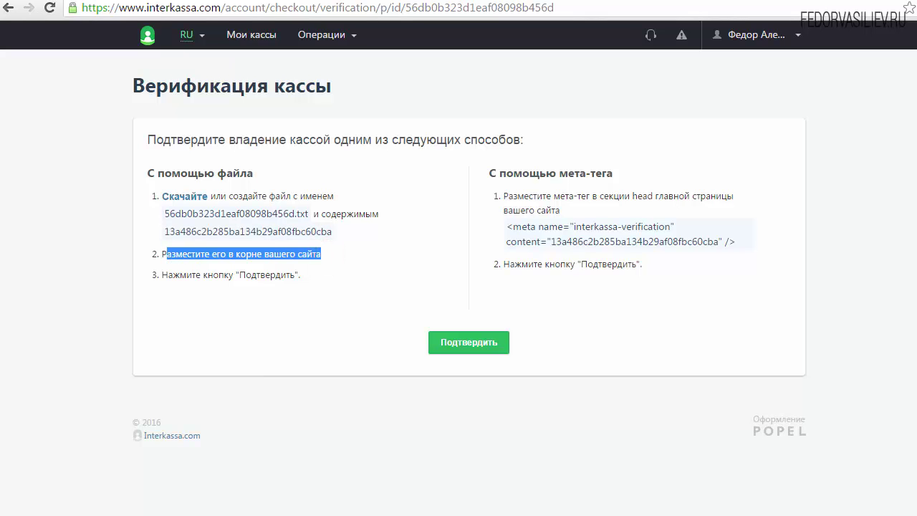
{"action": "key", "text": "alt+Tab"}
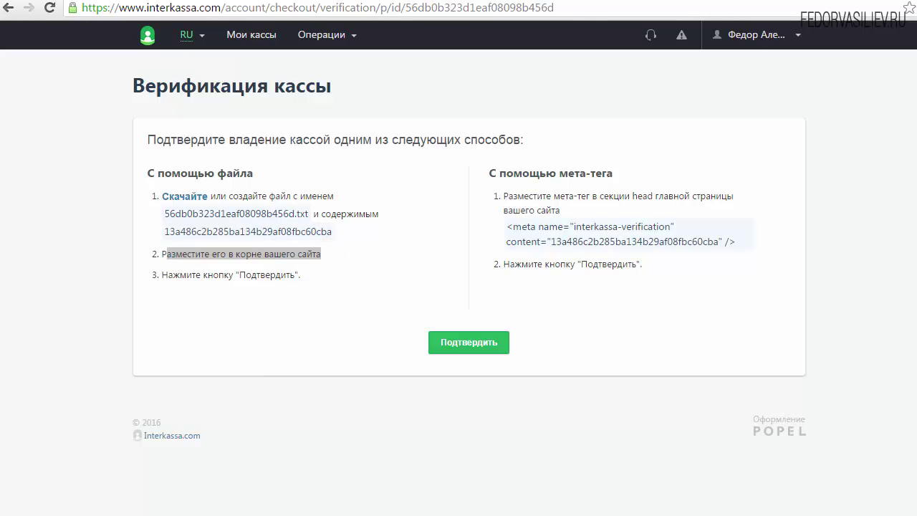
{"action": "left_click", "coordinate": [568, 60]}
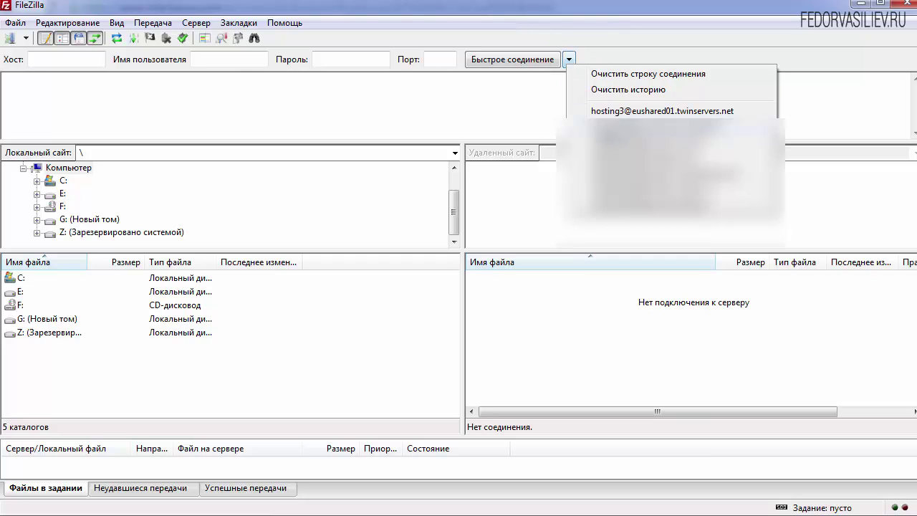
{"action": "left_click", "coordinate": [641, 111]}
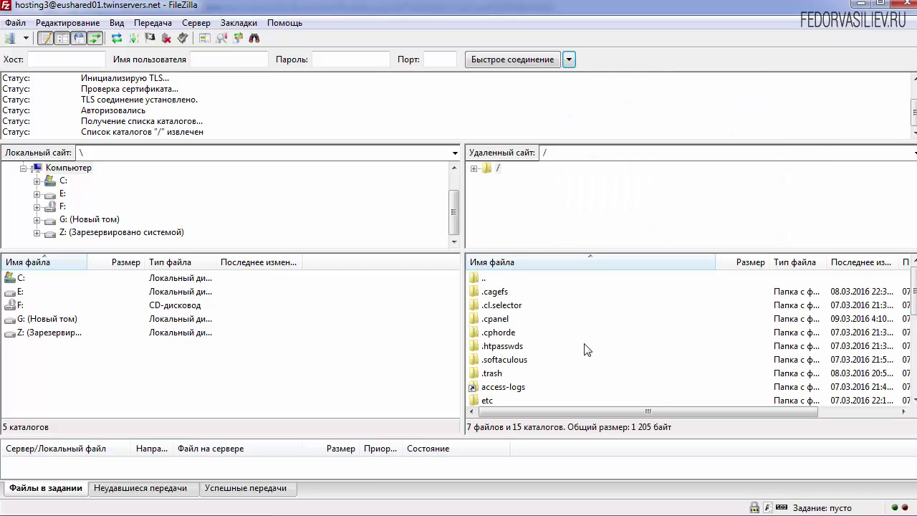
{"action": "left_click_drag", "start_coordinate": [913, 315], "coordinate": [912, 350]}
{"action": "double_click", "coordinate": [503, 333]}
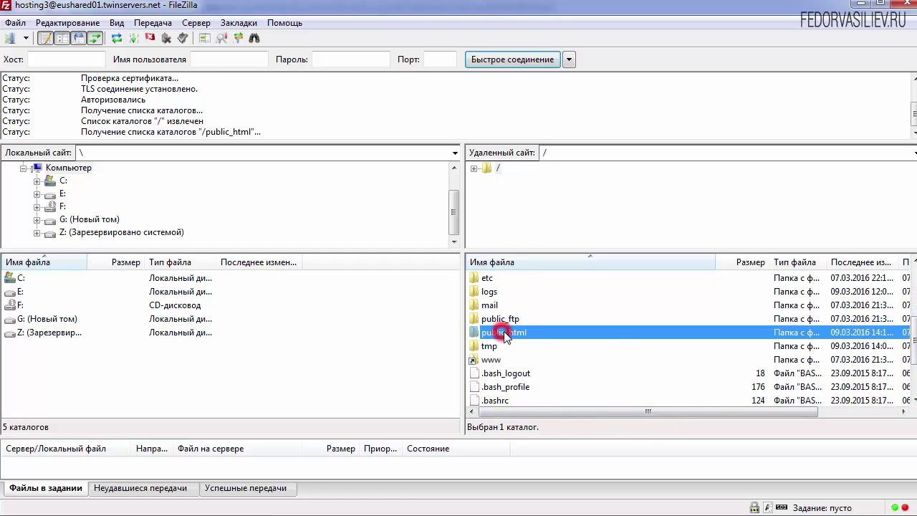
{"action": "scroll", "coordinate": [634, 342], "scroll_direction": "down", "scroll_amount": 6}
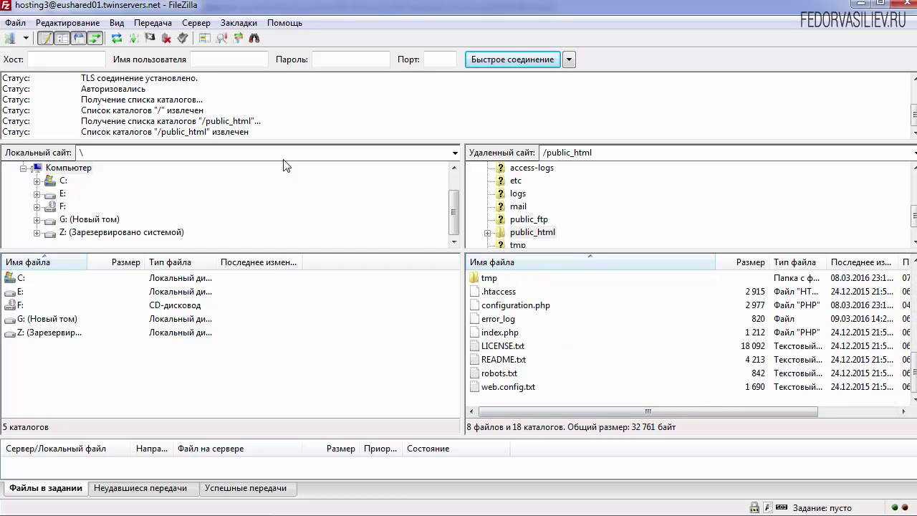
Step: Upload the verification text file to public_html and confirm the cash desk ownership on the Interkassa page
{"action": "key", "text": "alt+Tab"}
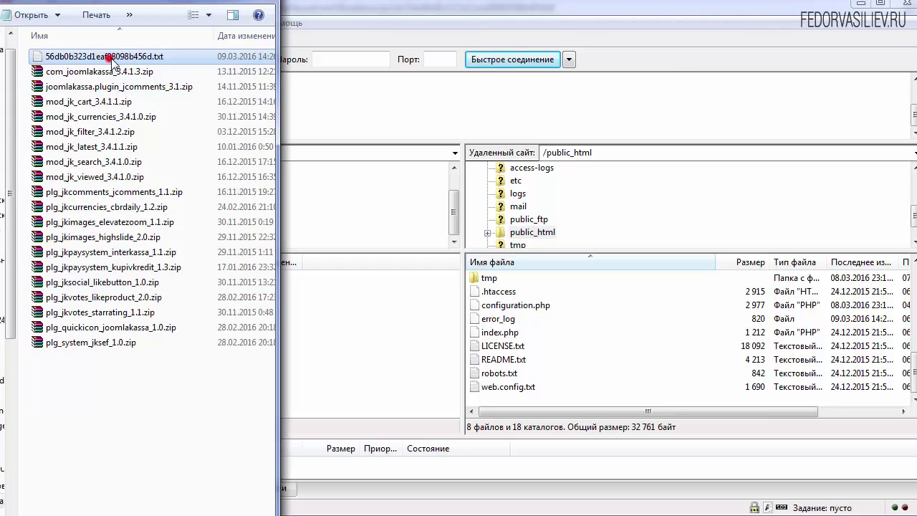
{"action": "left_click_drag", "start_coordinate": [108, 56], "coordinate": [498, 397]}
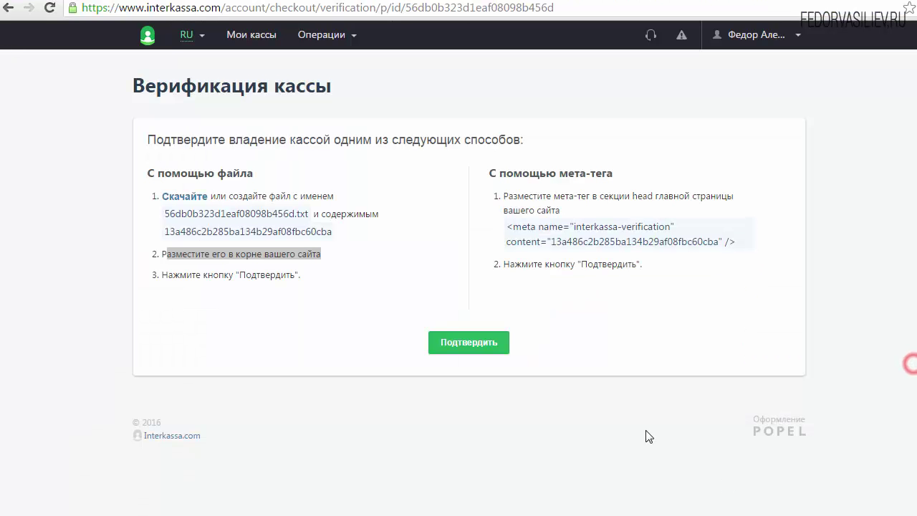
{"action": "left_click", "coordinate": [464, 344]}
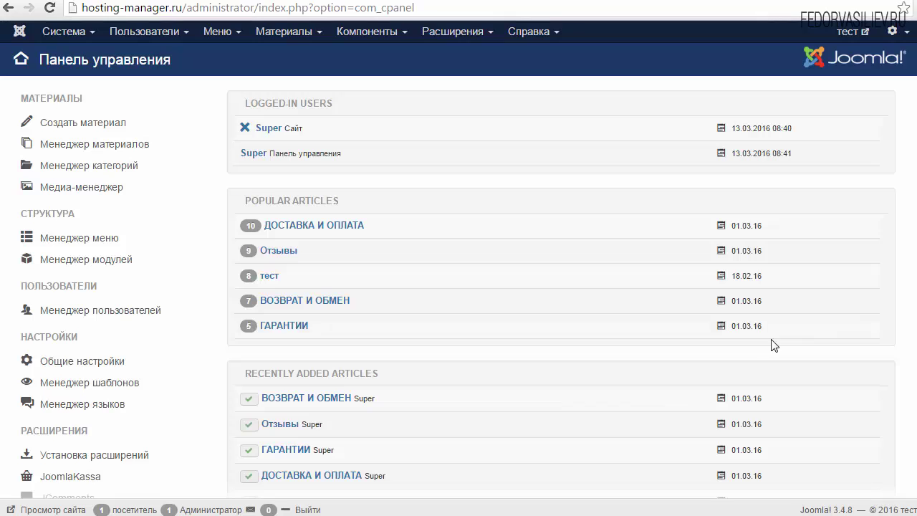
Step: In Joomla's global configuration, set the site name to "Магазин сотовых телефонов", then save and close the settings
{"action": "left_click", "coordinate": [66, 33]}
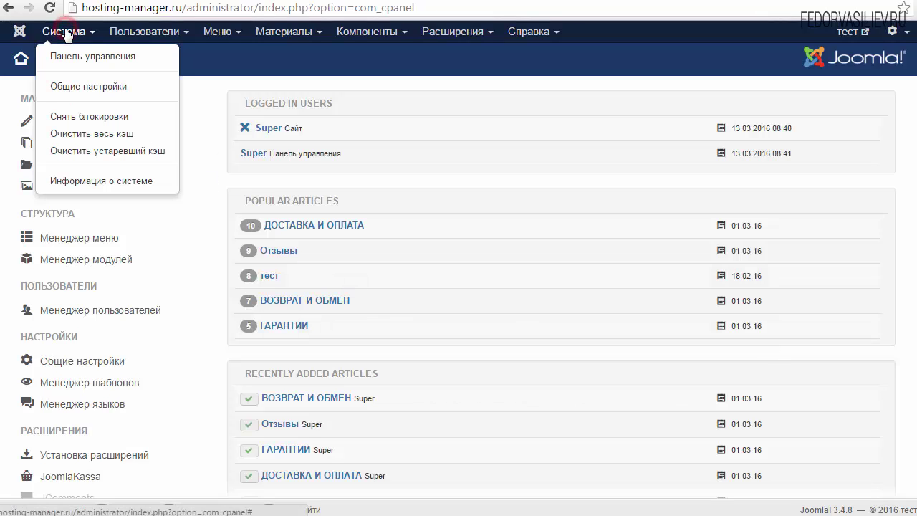
{"action": "left_click", "coordinate": [88, 86]}
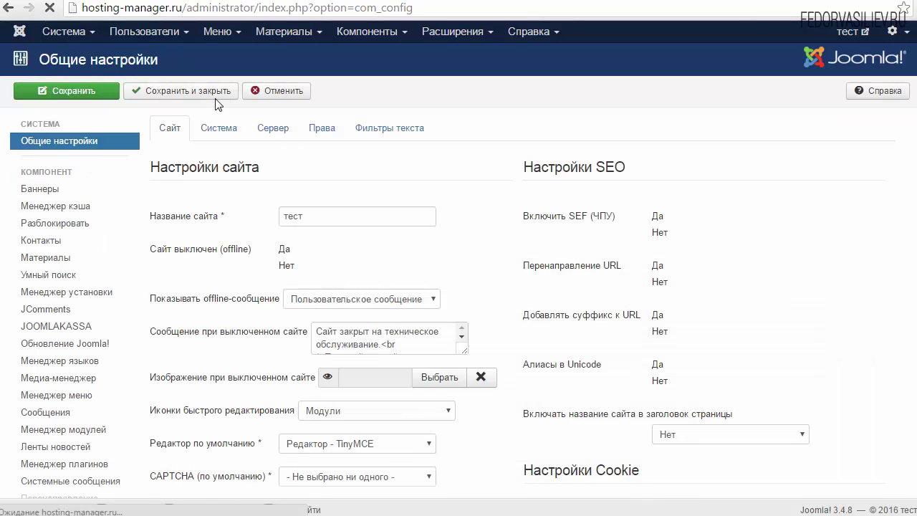
{"action": "left_click_drag", "start_coordinate": [226, 216], "coordinate": [205, 221]}
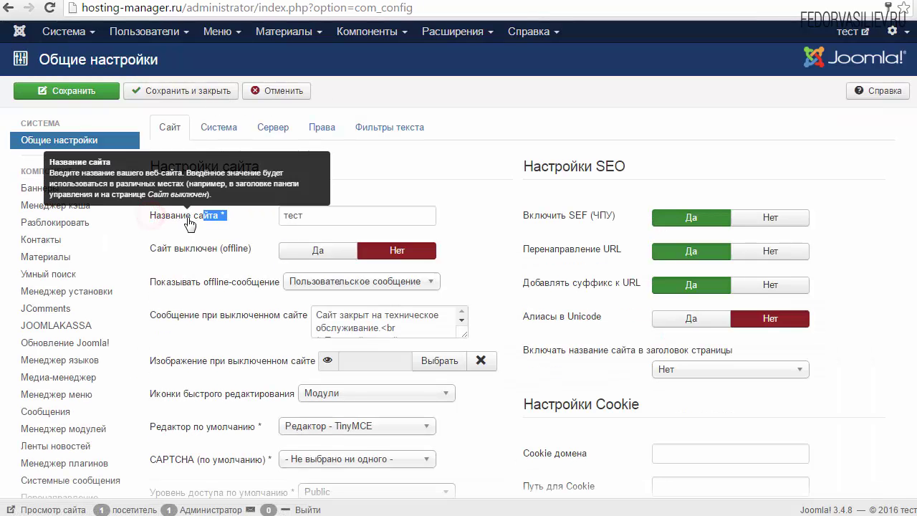
{"action": "left_click", "coordinate": [189, 214]}
{"action": "double_click", "coordinate": [316, 215]}
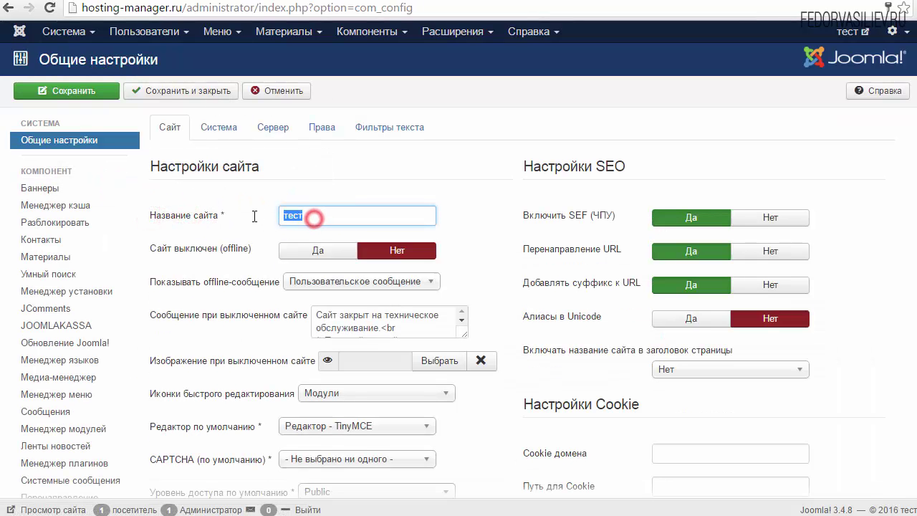
{"action": "left_click", "coordinate": [297, 218]}
{"action": "left_click_drag", "start_coordinate": [313, 214], "coordinate": [272, 213]}
{"action": "left_click", "coordinate": [298, 216]}
{"action": "double_click", "coordinate": [320, 212]}
{"action": "right_click", "coordinate": [287, 214]}
{"action": "left_click", "coordinate": [312, 260]}
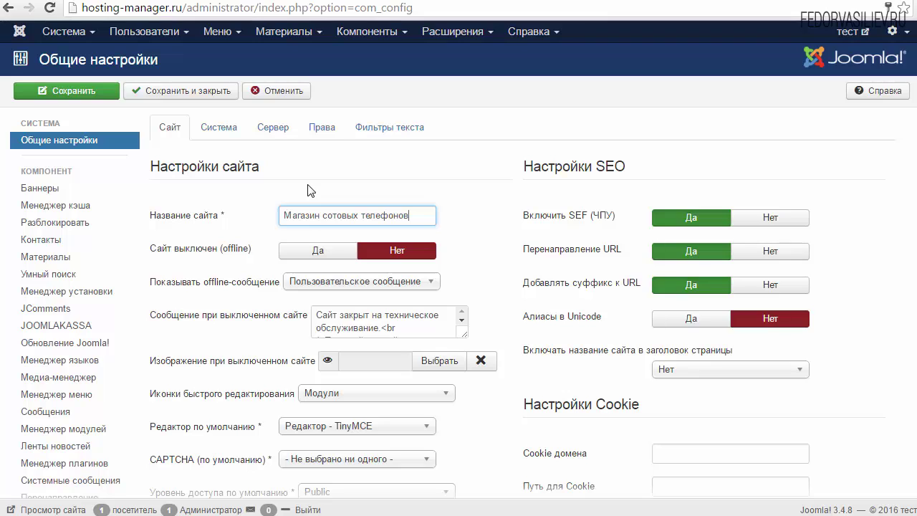
{"action": "left_click", "coordinate": [140, 92]}
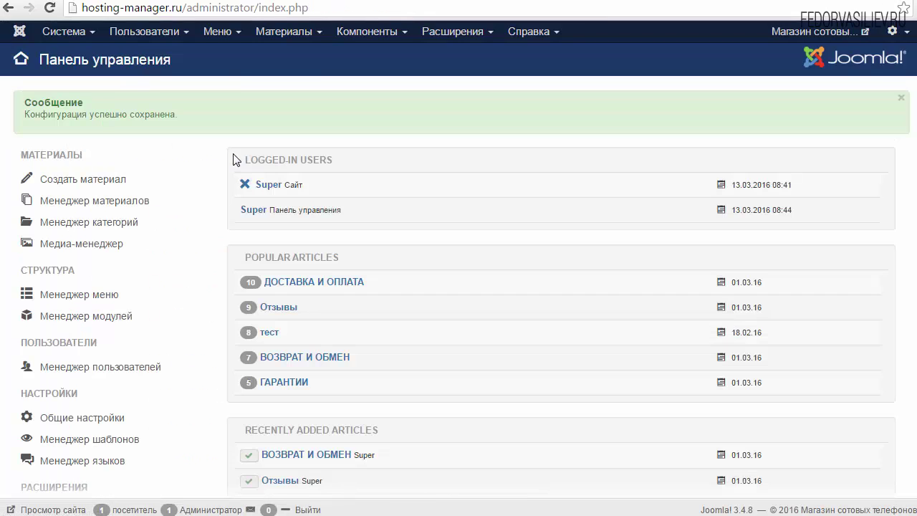
Step: Open the options of the Joomla user manager and bring up the registration settings
{"action": "left_click", "coordinate": [154, 33]}
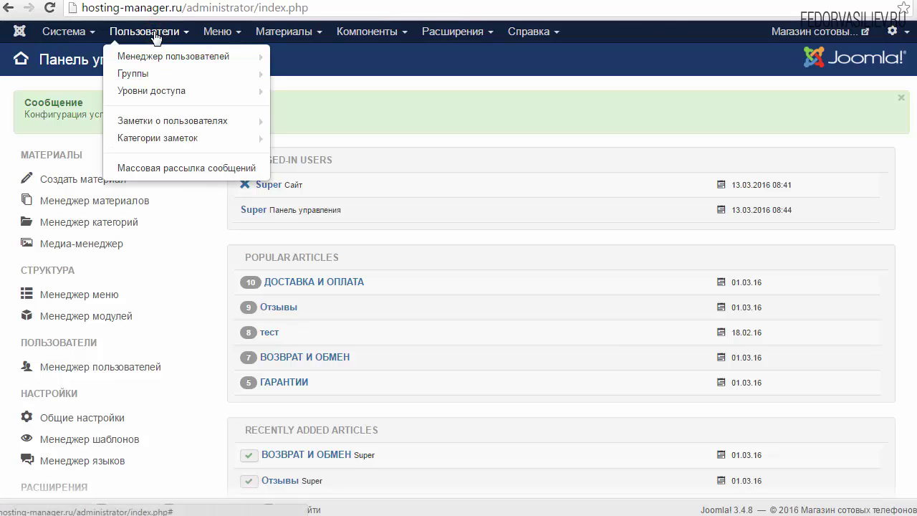
{"action": "left_click", "coordinate": [159, 57]}
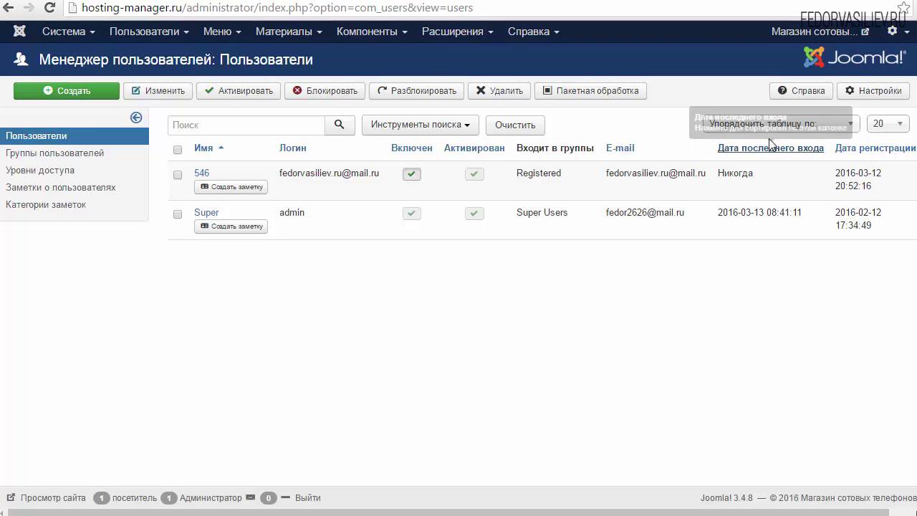
{"action": "left_click", "coordinate": [865, 95]}
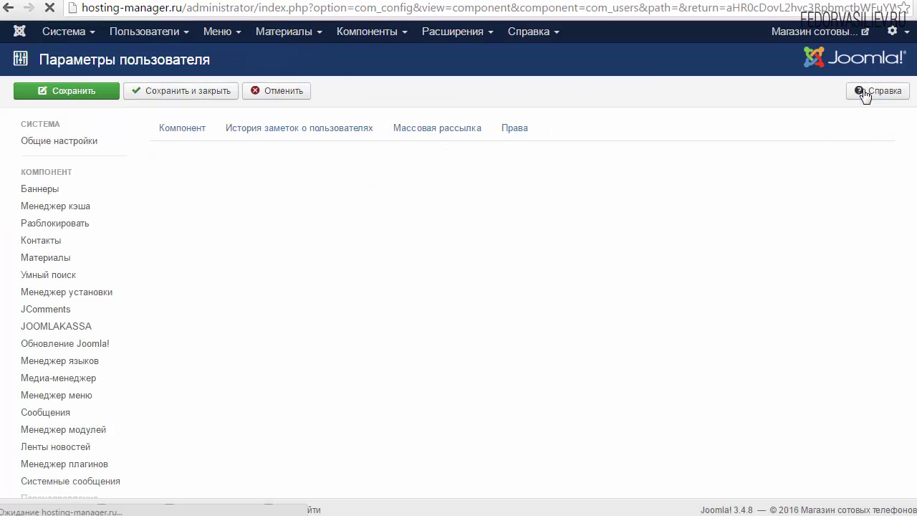
{"action": "scroll", "coordinate": [685, 201], "scroll_direction": "down", "scroll_amount": 1}
{"action": "scroll", "coordinate": [685, 201], "scroll_direction": "up", "scroll_amount": 1}
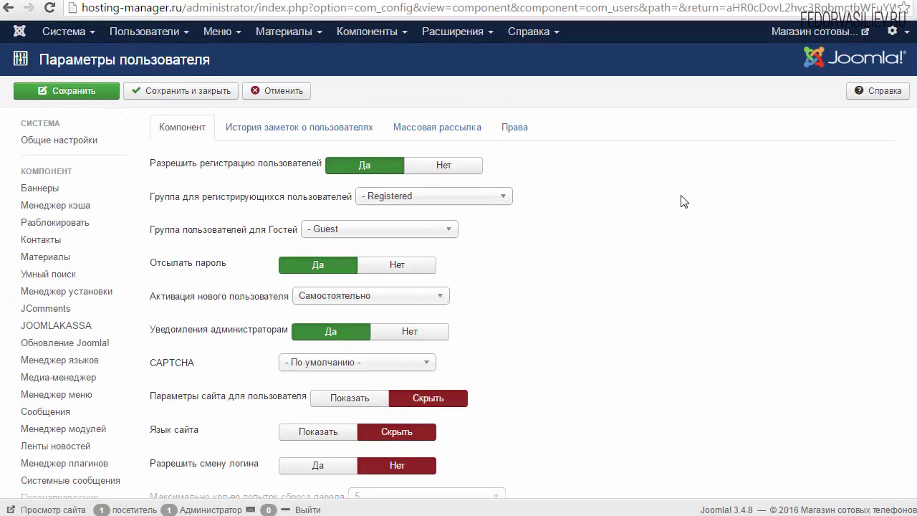
{"action": "scroll", "coordinate": [685, 201], "scroll_direction": "down", "scroll_amount": 1}
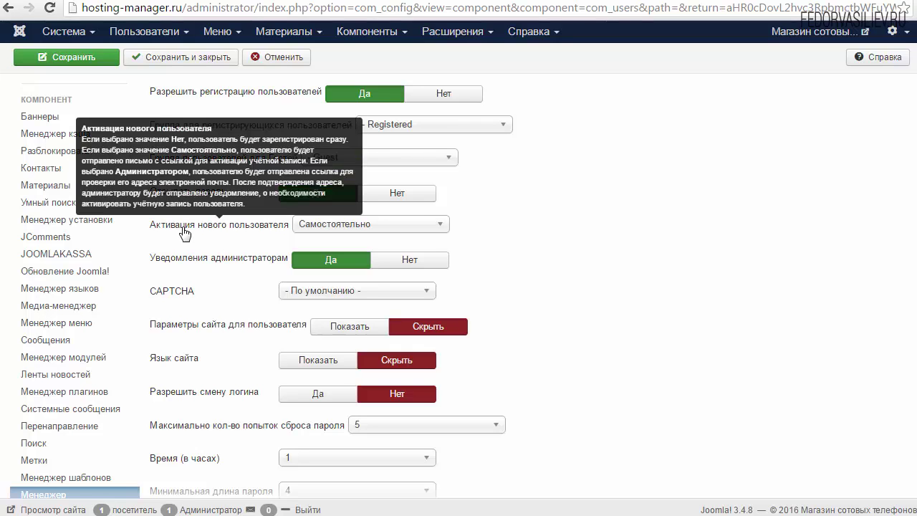
Step: Set new user activation to "Самостоятельно", then save and close the user options
{"action": "left_click", "coordinate": [315, 227]}
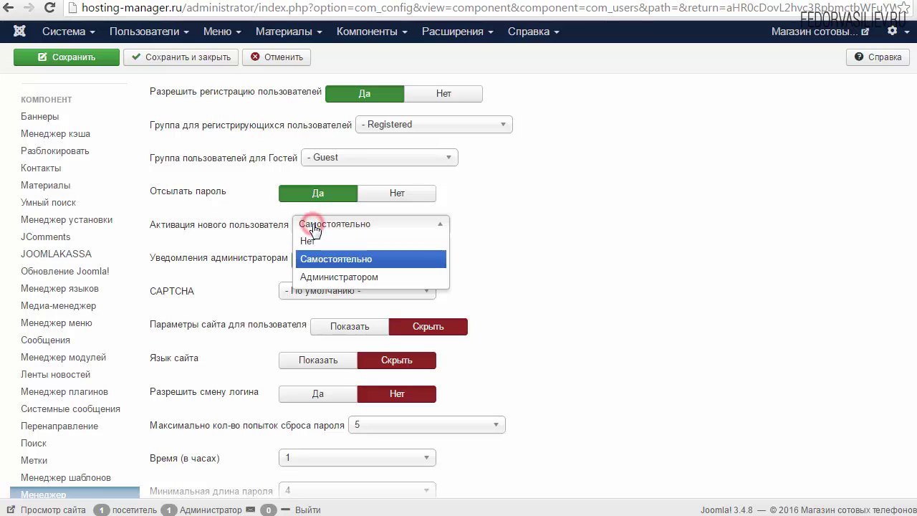
{"action": "left_click", "coordinate": [315, 240]}
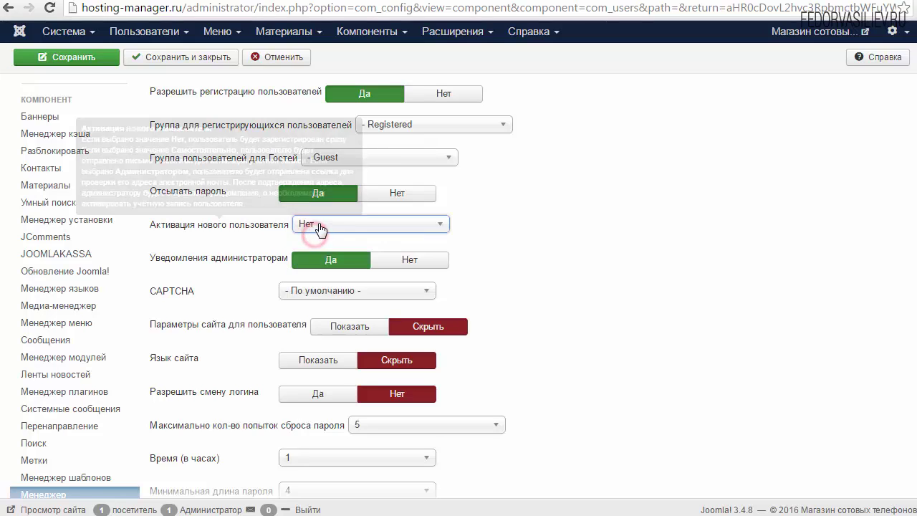
{"action": "left_click", "coordinate": [317, 224]}
{"action": "left_click", "coordinate": [324, 263]}
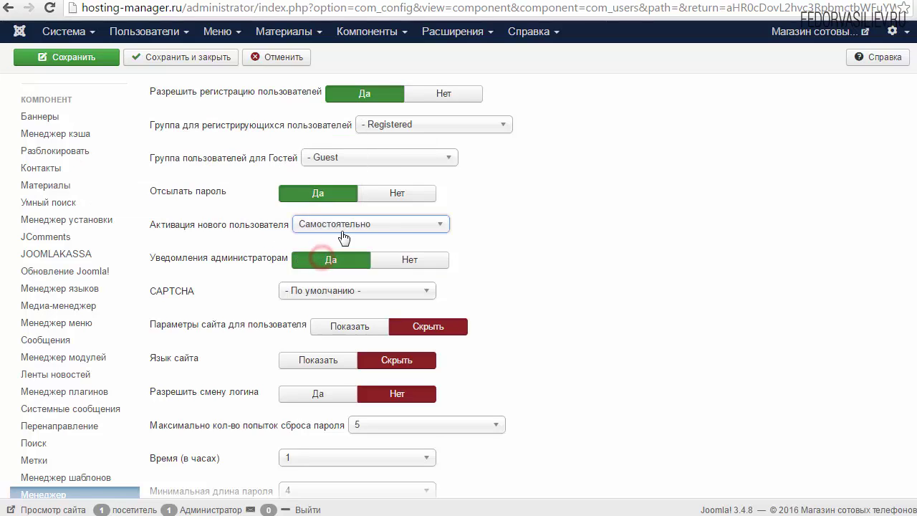
{"action": "left_click", "coordinate": [172, 59]}
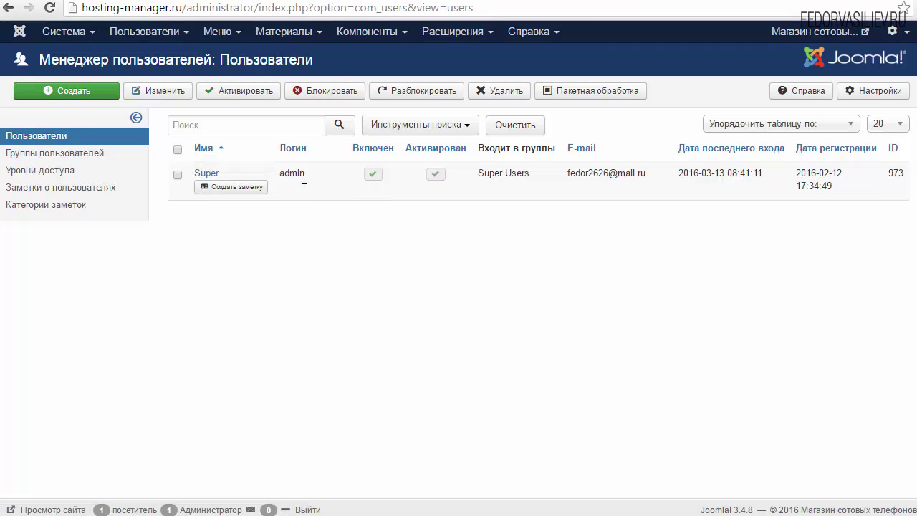
{"action": "left_click_drag", "start_coordinate": [279, 173], "coordinate": [313, 189]}
{"action": "left_click", "coordinate": [318, 214]}
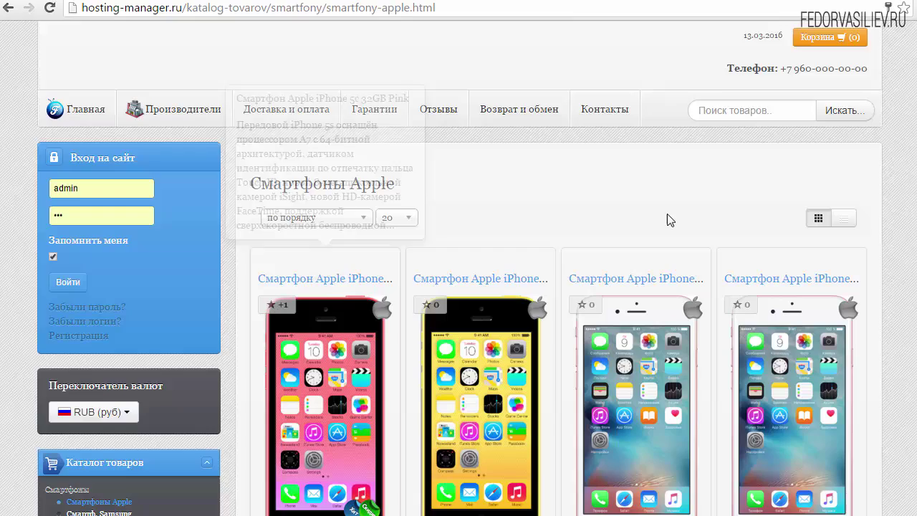
Step: Open the product page of the Apple iPhone 5s 16GB Gold from the "Смартфоны Apple" category of the storefront
{"action": "scroll", "coordinate": [667, 214], "scroll_direction": "down", "scroll_amount": 3}
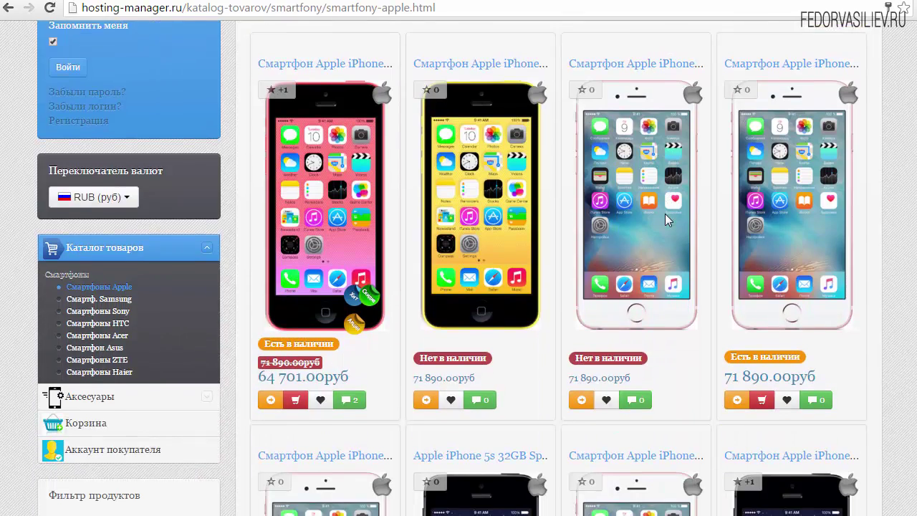
{"action": "scroll", "coordinate": [665, 214], "scroll_direction": "down", "scroll_amount": 5}
{"action": "left_click", "coordinate": [579, 208]}
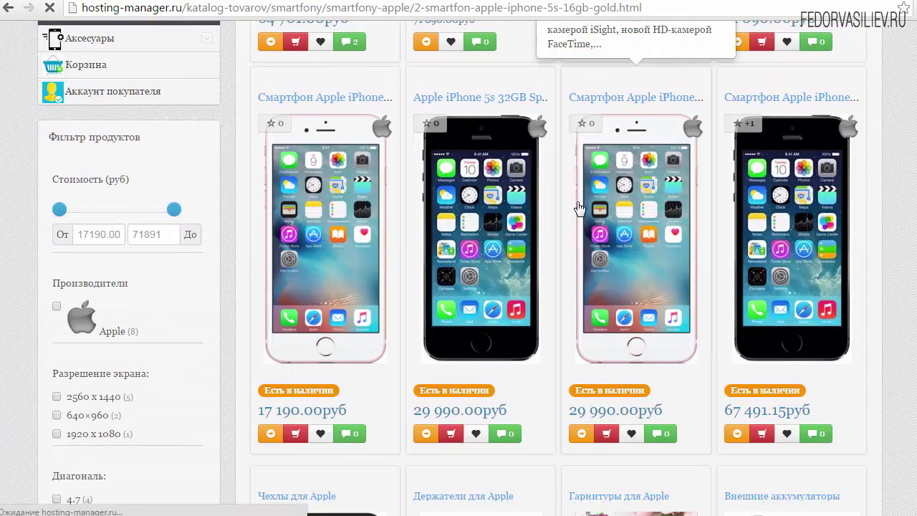
Step: Examine the currencies offered by the store's currency switcher on the product page, without changing the selected one
{"action": "scroll", "coordinate": [446, 230], "scroll_direction": "down", "scroll_amount": 2}
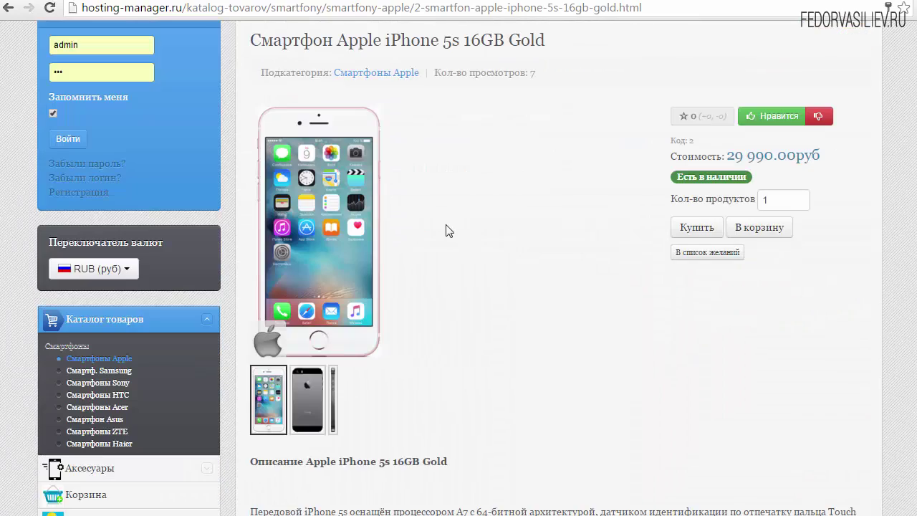
{"action": "scroll", "coordinate": [446, 231], "scroll_direction": "down", "scroll_amount": 1}
{"action": "left_click", "coordinate": [102, 197]}
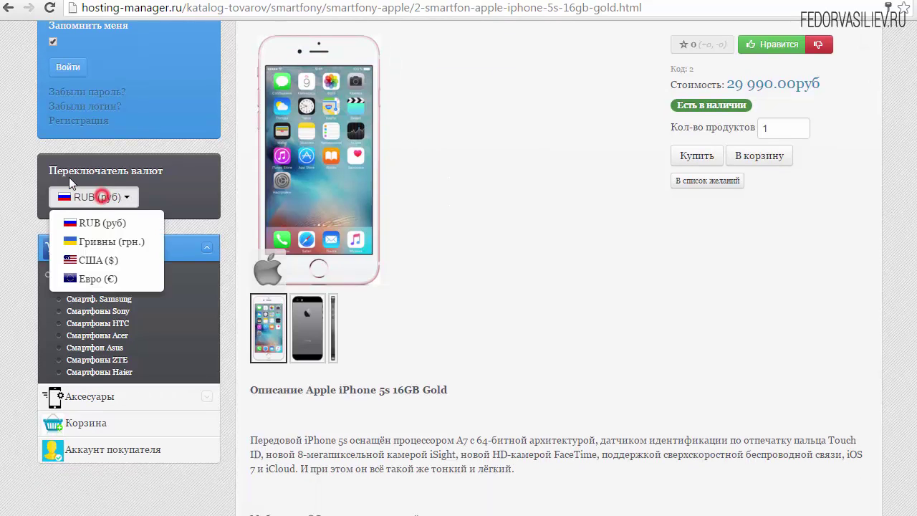
{"action": "left_click", "coordinate": [164, 198]}
{"action": "scroll", "coordinate": [207, 202], "scroll_direction": "up", "scroll_amount": 1}
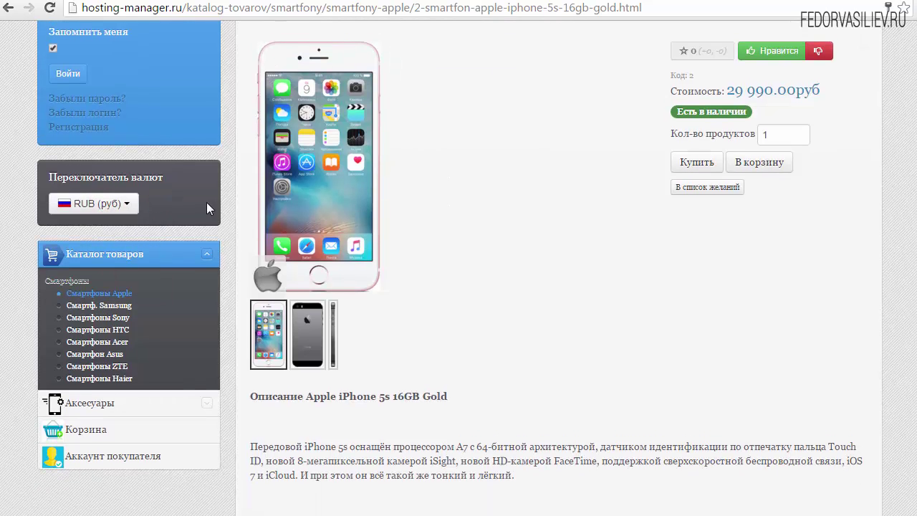
{"action": "scroll", "coordinate": [206, 202], "scroll_direction": "up", "scroll_amount": 1}
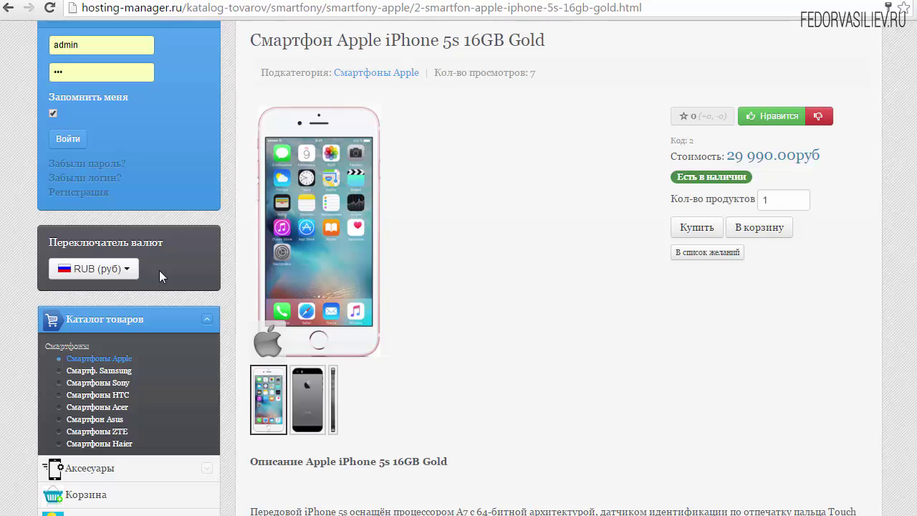
{"action": "left_click", "coordinate": [121, 270]}
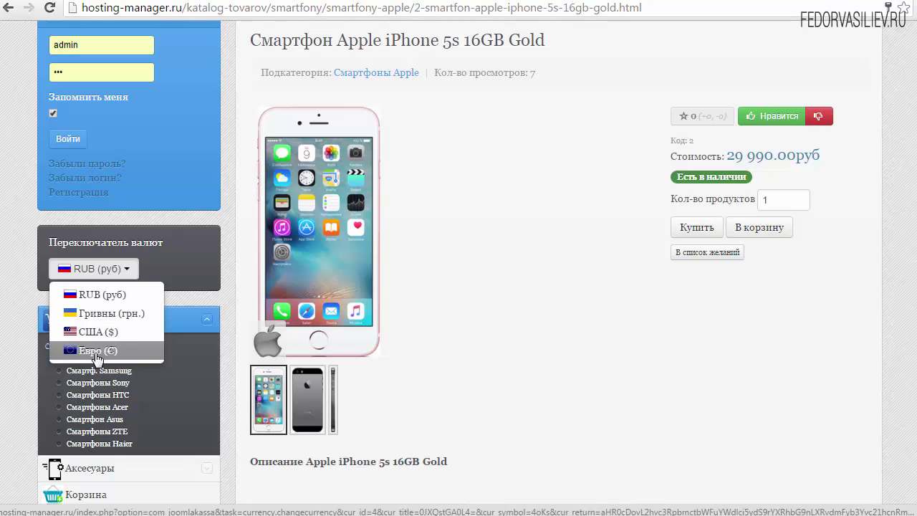
{"action": "left_click", "coordinate": [174, 267]}
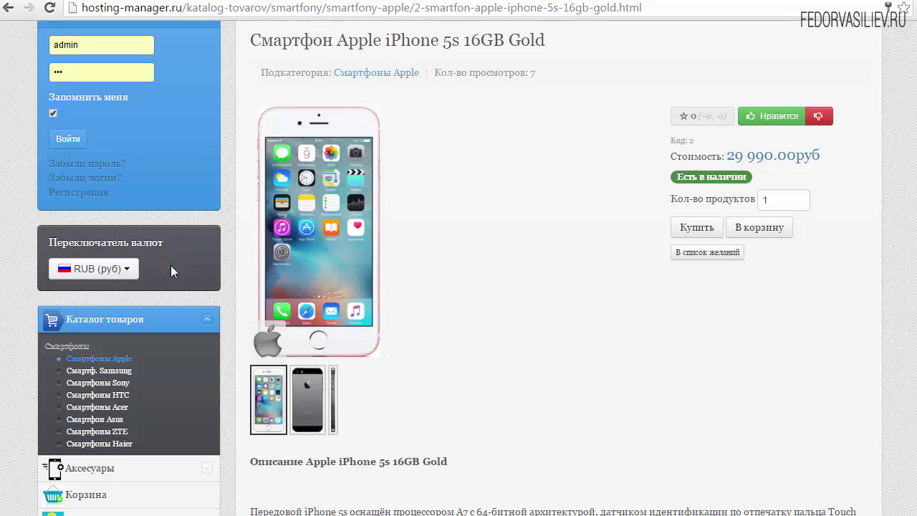
{"action": "left_click", "coordinate": [129, 269]}
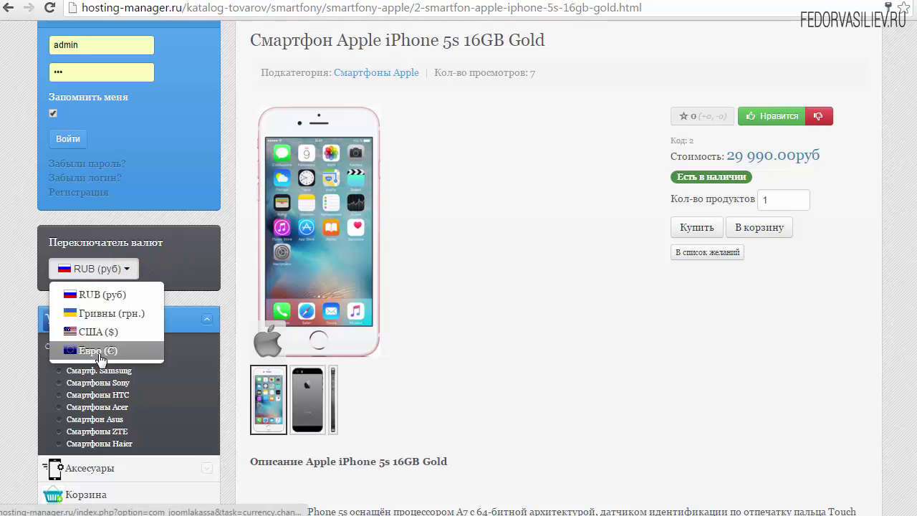
{"action": "left_click", "coordinate": [192, 260]}
{"action": "scroll", "coordinate": [521, 285], "scroll_direction": "up", "scroll_amount": 2}
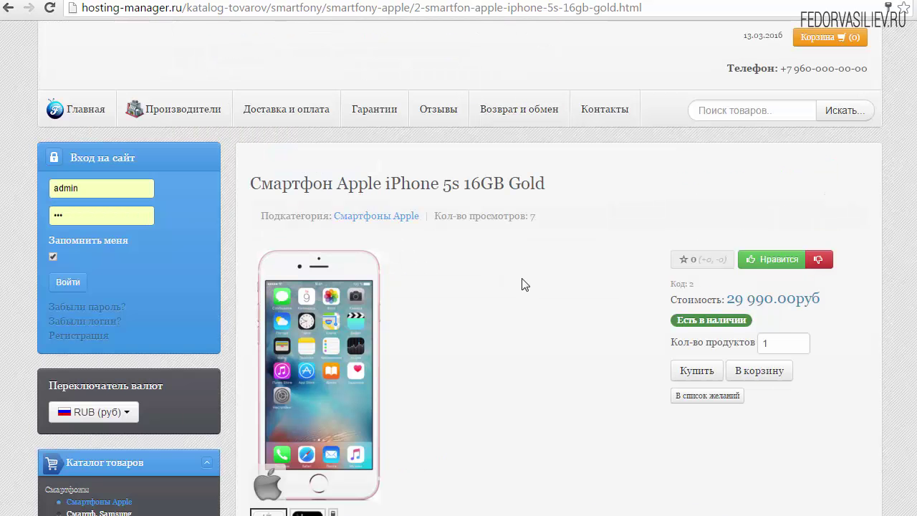
Step: Buy the iPhone 5s 16GB Gold, enter 777 as the name in the order form and make the email field editable
{"action": "left_click", "coordinate": [694, 371]}
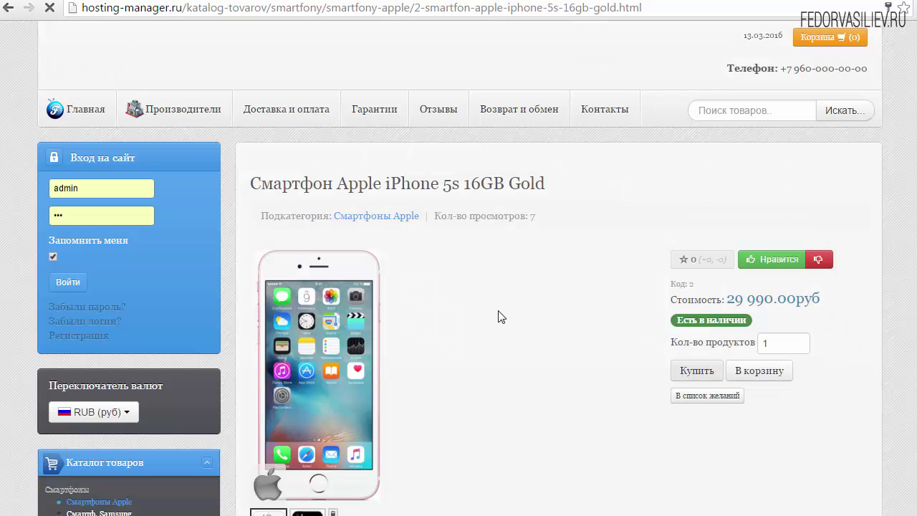
{"action": "double_click", "coordinate": [441, 242]}
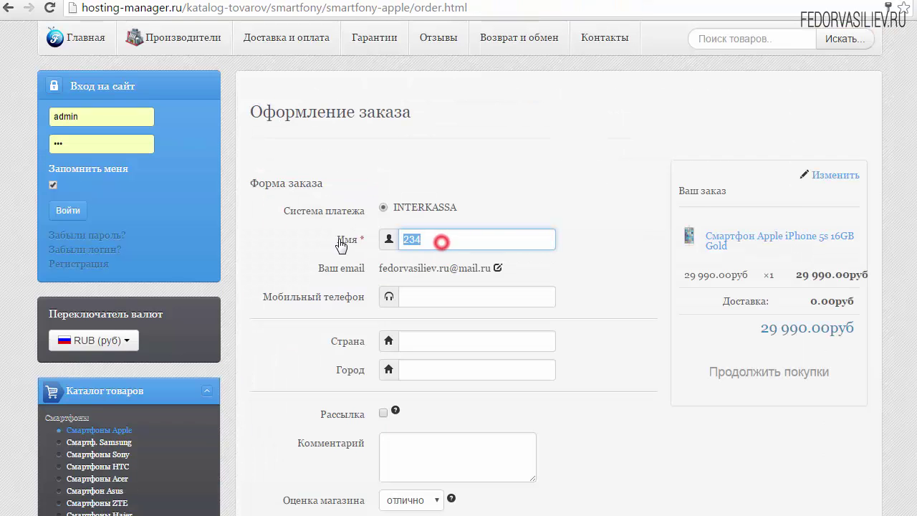
{"action": "type", "text": "777"}
{"action": "left_click", "coordinate": [498, 268]}
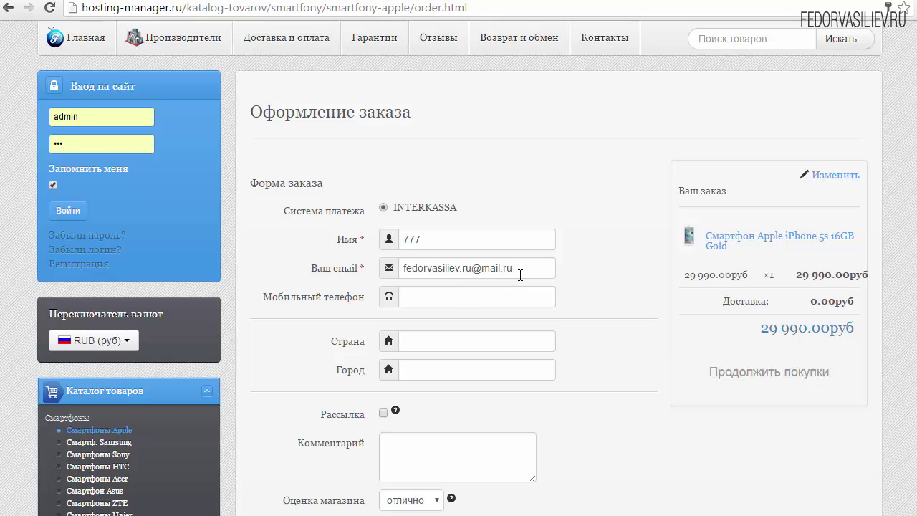
{"action": "left_click", "coordinate": [530, 268]}
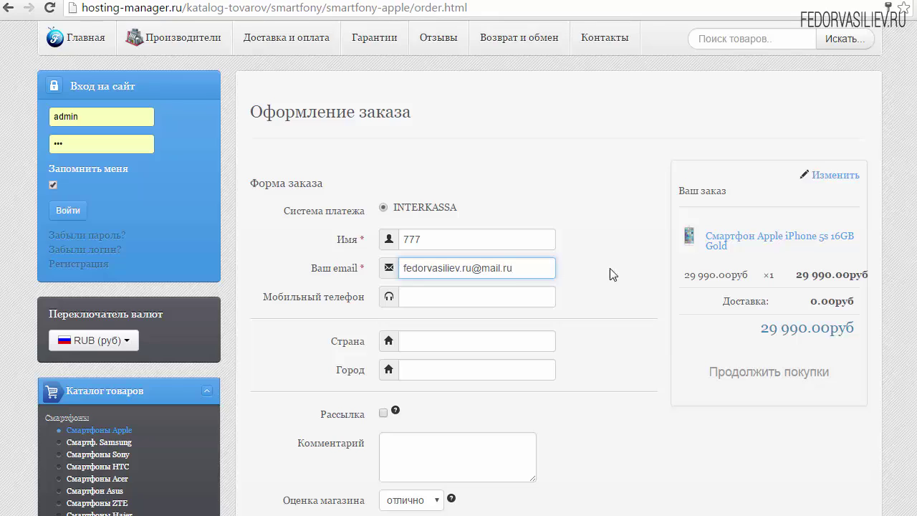
Step: Accept the store rules in the order form and proceed to payment through Interkassa
{"action": "scroll", "coordinate": [545, 266], "scroll_direction": "down", "scroll_amount": 4}
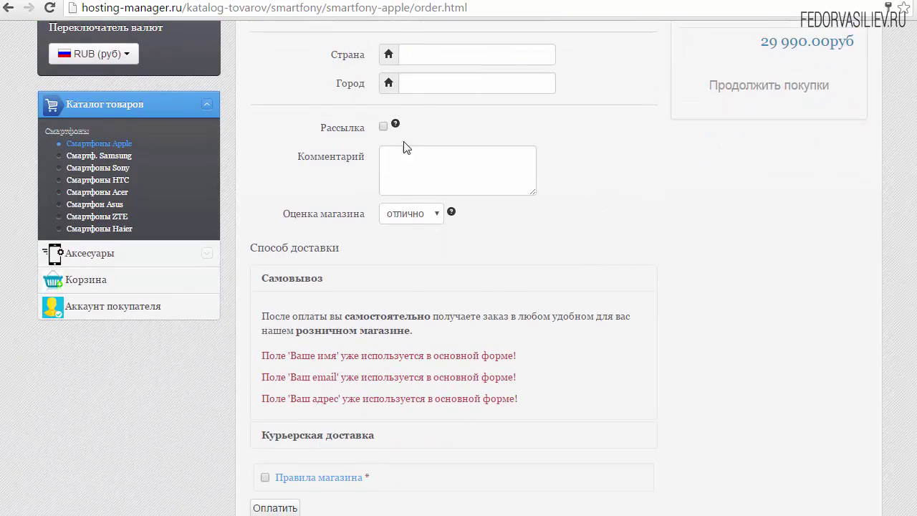
{"action": "scroll", "coordinate": [412, 219], "scroll_direction": "up", "scroll_amount": 2}
{"action": "scroll", "coordinate": [403, 208], "scroll_direction": "down", "scroll_amount": 4}
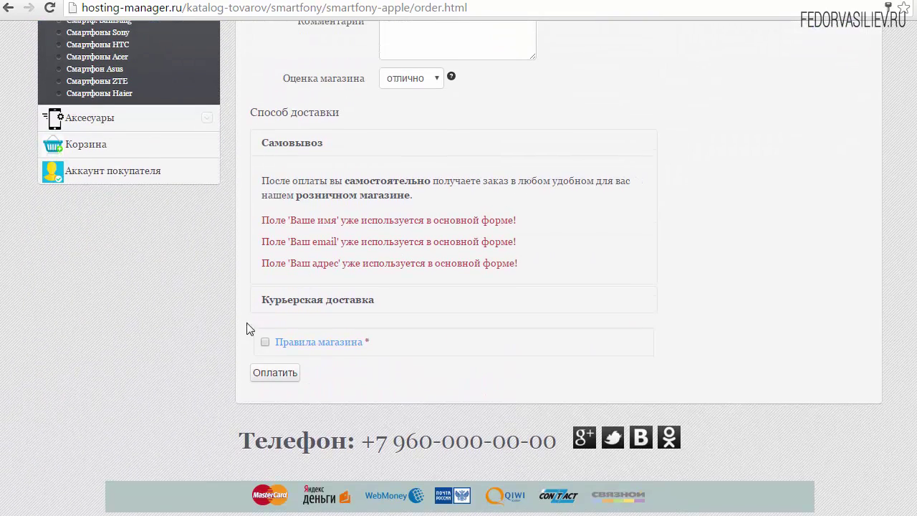
{"action": "left_click", "coordinate": [265, 342]}
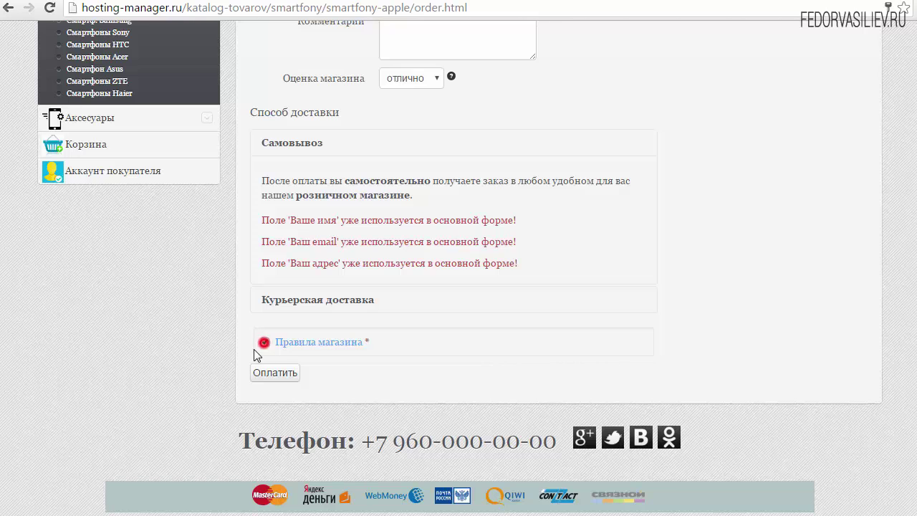
{"action": "left_click", "coordinate": [284, 374]}
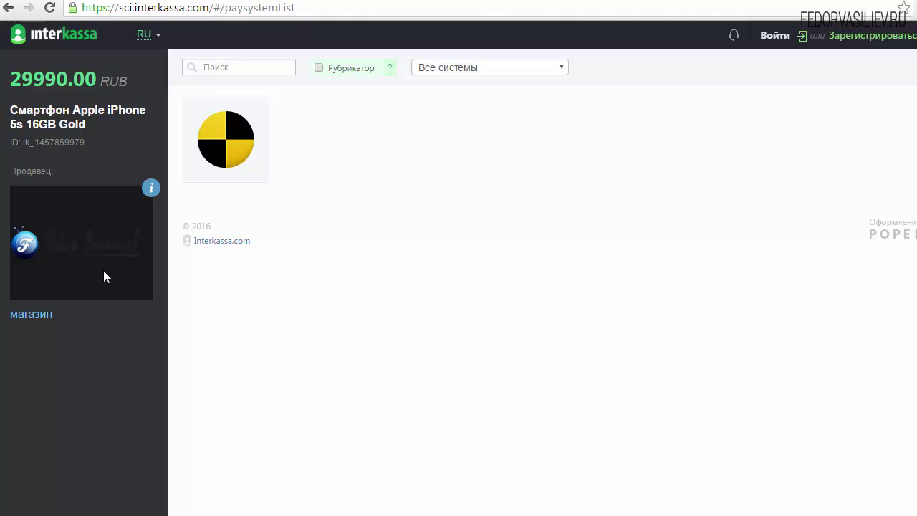
Step: Check the product name and the order amount on the Interkassa payment page
{"action": "left_click_drag", "start_coordinate": [12, 111], "coordinate": [101, 126]}
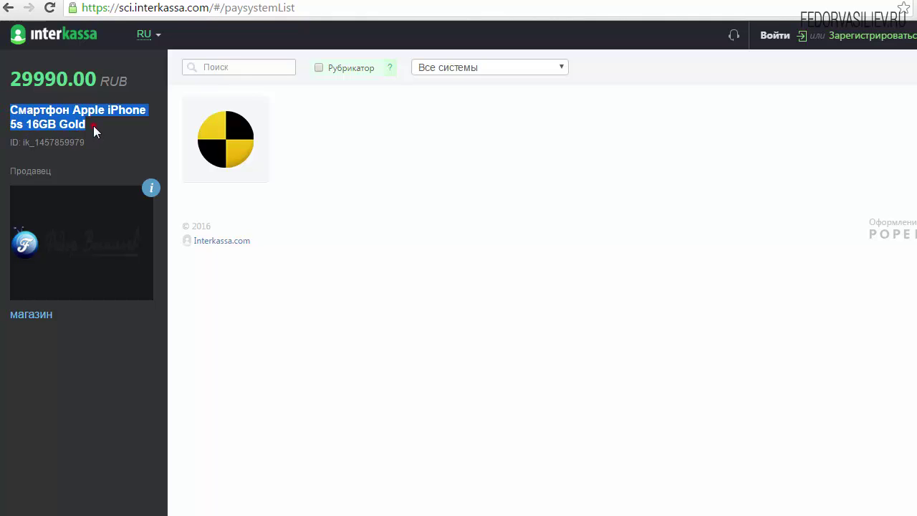
{"action": "left_click", "coordinate": [94, 123]}
{"action": "triple_click", "coordinate": [63, 117]}
{"action": "left_click", "coordinate": [63, 116]}
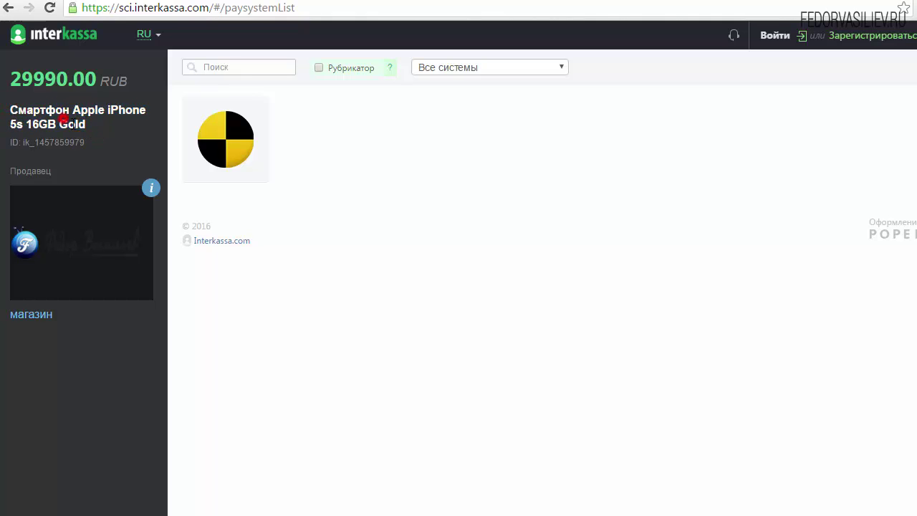
{"action": "double_click", "coordinate": [12, 81]}
{"action": "left_click", "coordinate": [362, 133]}
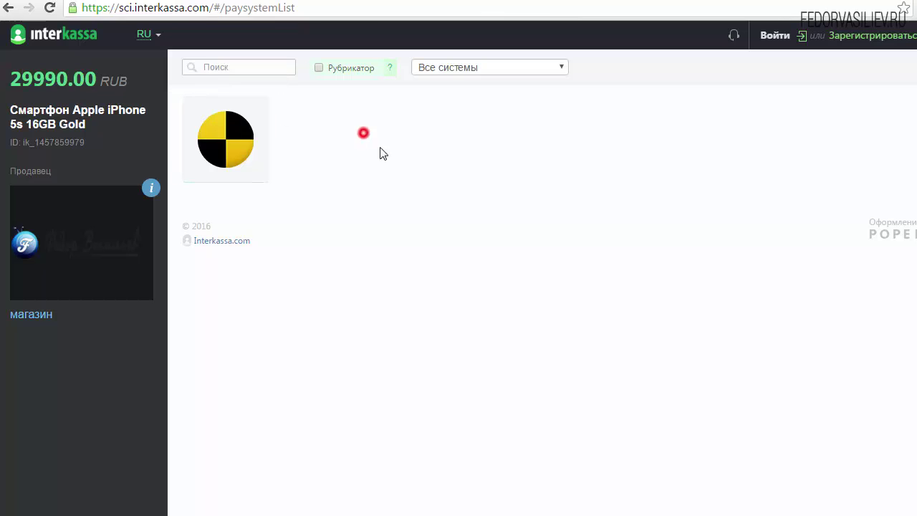
Step: Choose the test payment system and check the amount to pay in the test currency
{"action": "left_click", "coordinate": [228, 148]}
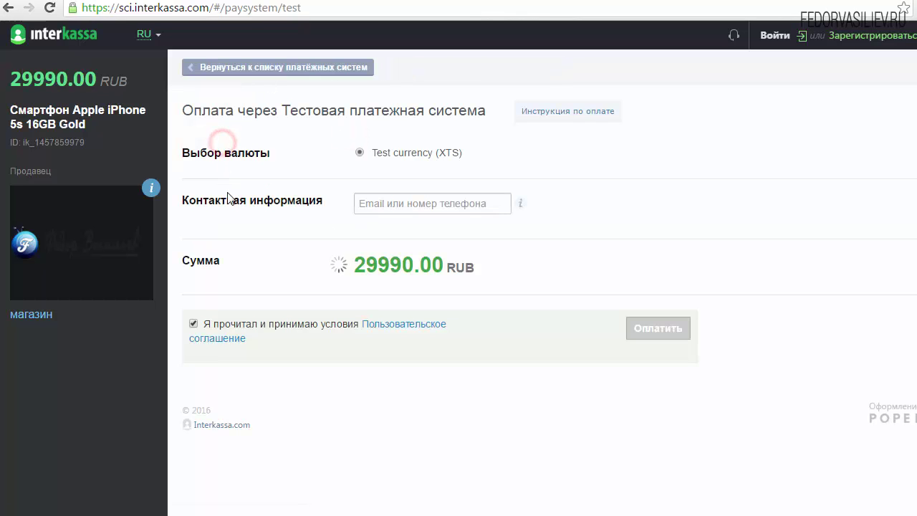
{"action": "left_click_drag", "start_coordinate": [352, 265], "coordinate": [433, 267]}
{"action": "left_click", "coordinate": [384, 265]}
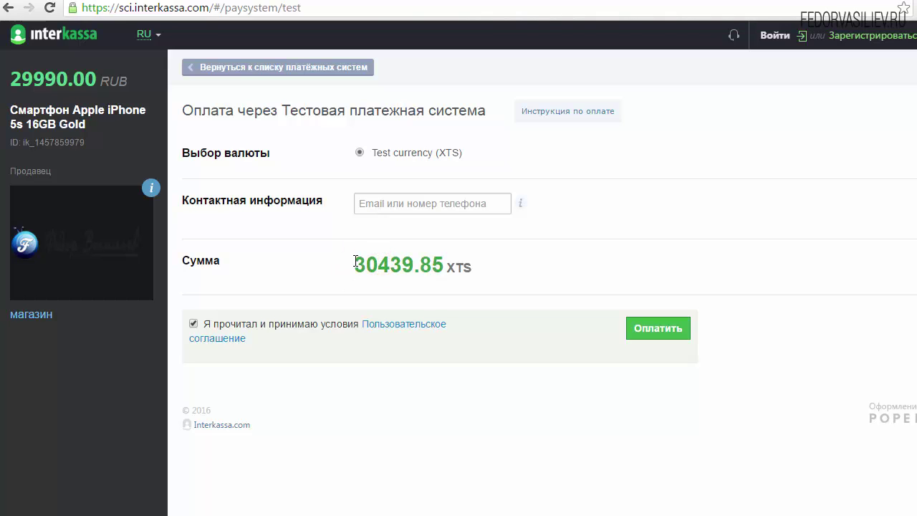
{"action": "left_click_drag", "start_coordinate": [348, 261], "coordinate": [402, 266]}
{"action": "left_click", "coordinate": [342, 270]}
{"action": "left_click_drag", "start_coordinate": [344, 264], "coordinate": [408, 265]}
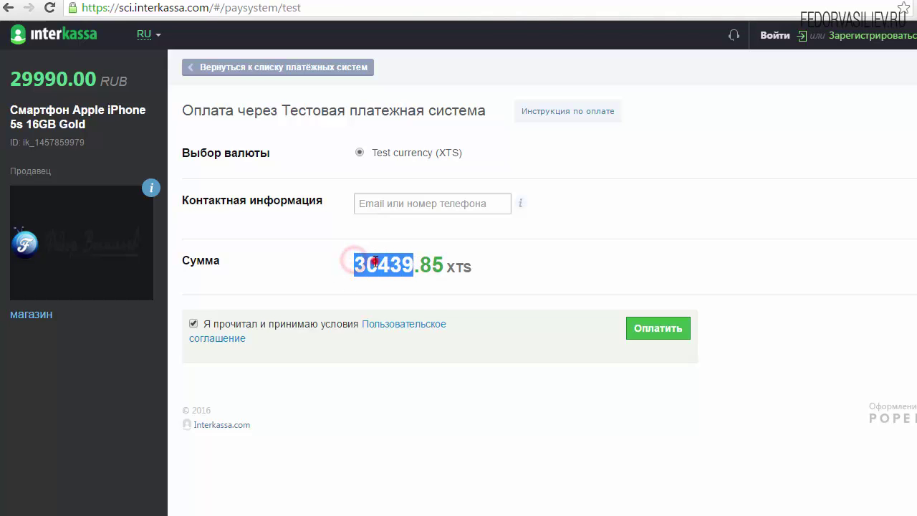
{"action": "left_click", "coordinate": [369, 262]}
Step: Paste the buyer's email address into the contact information field of the test payment
{"action": "left_click", "coordinate": [380, 206]}
{"action": "right_click", "coordinate": [381, 205]}
{"action": "left_click", "coordinate": [418, 288]}
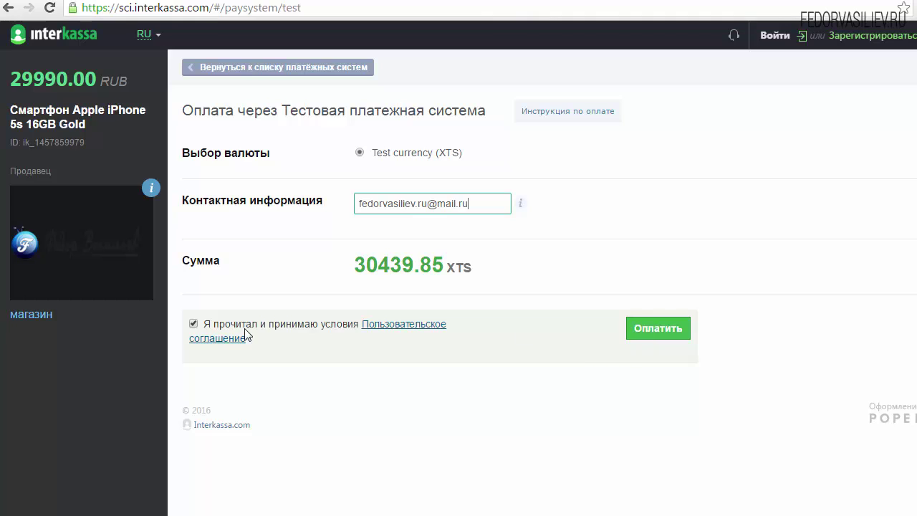
Step: Submit the payment with the user agreement accepted as a regular test payment and return to the store site
{"action": "left_click", "coordinate": [193, 324]}
{"action": "left_click", "coordinate": [193, 324]}
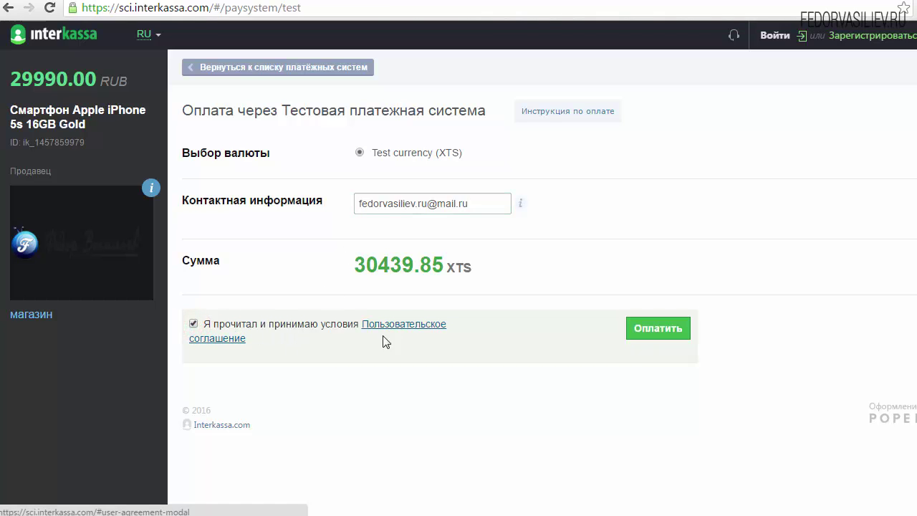
{"action": "left_click", "coordinate": [643, 330]}
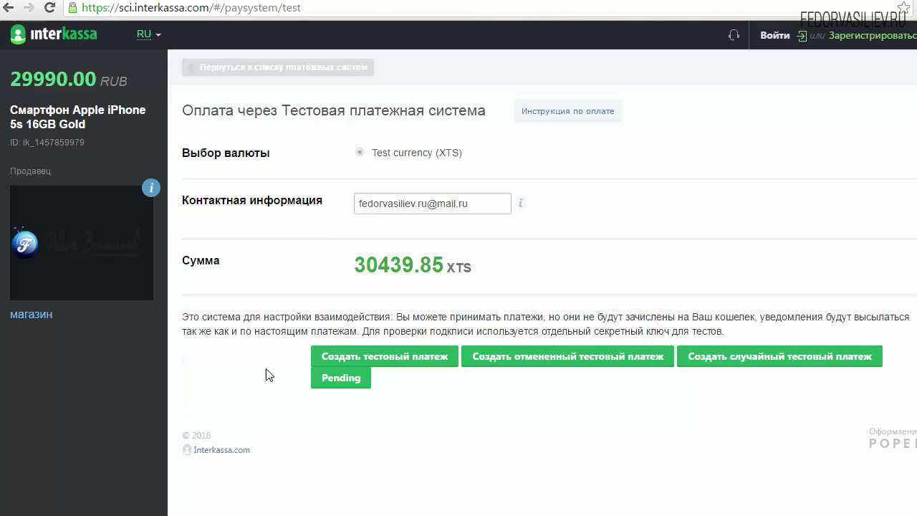
{"action": "left_click", "coordinate": [420, 358]}
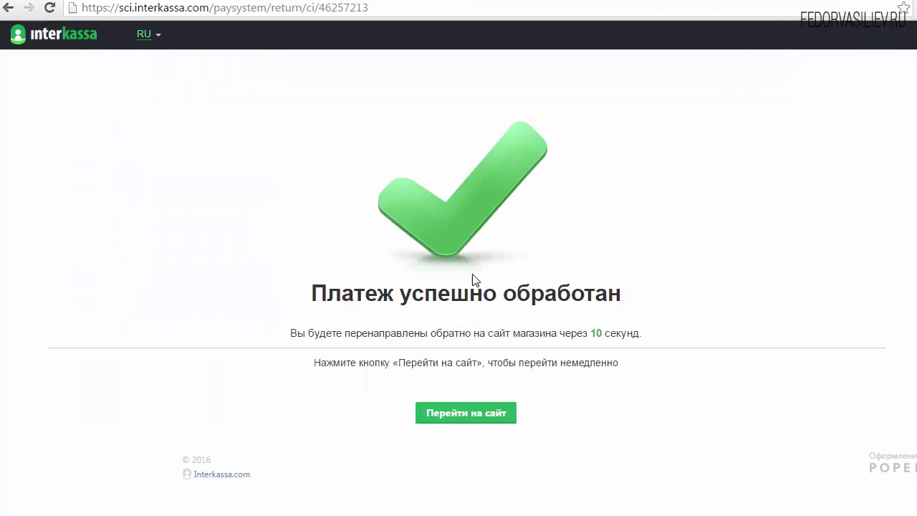
{"action": "left_click", "coordinate": [457, 413]}
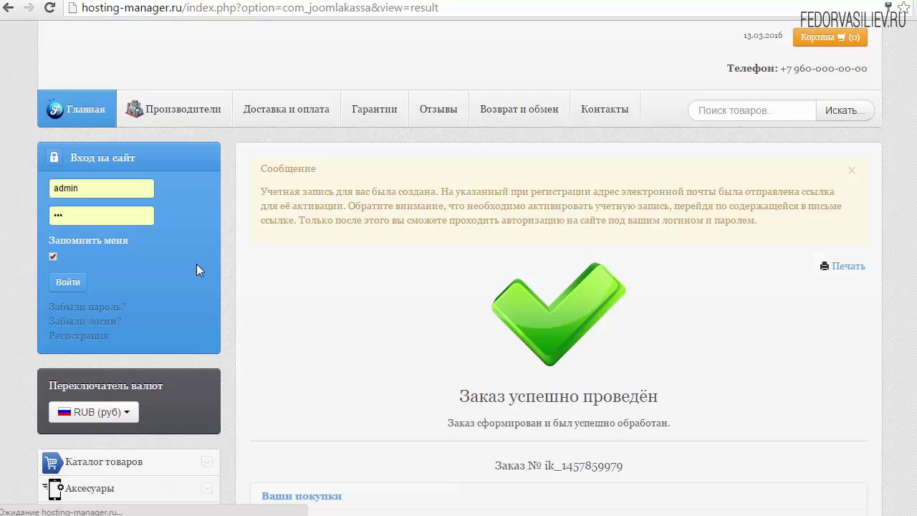
Step: Examine the order result page and read the message about the buyer's account and its activation
{"action": "scroll", "coordinate": [352, 287], "scroll_direction": "down", "scroll_amount": 4}
{"action": "scroll", "coordinate": [352, 287], "scroll_direction": "down", "scroll_amount": 4}
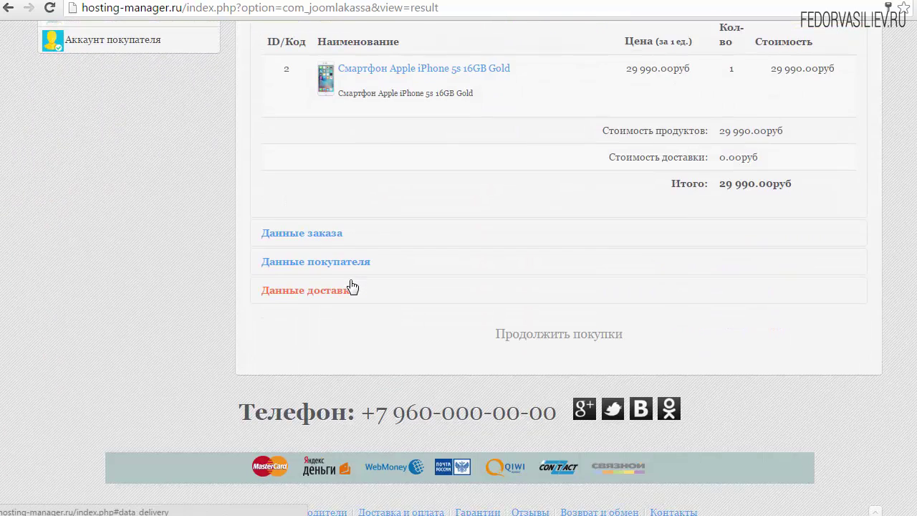
{"action": "scroll", "coordinate": [352, 287], "scroll_direction": "up", "scroll_amount": 6}
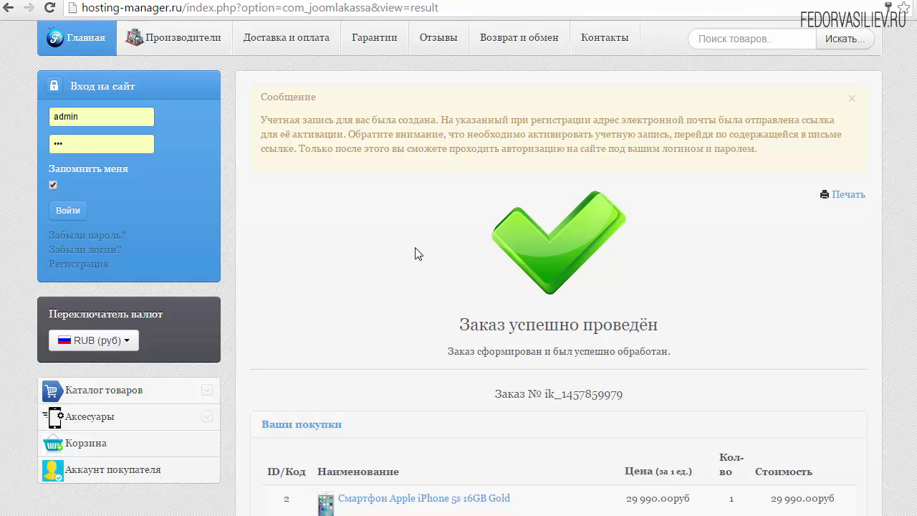
{"action": "scroll", "coordinate": [418, 254], "scroll_direction": "down", "scroll_amount": 2}
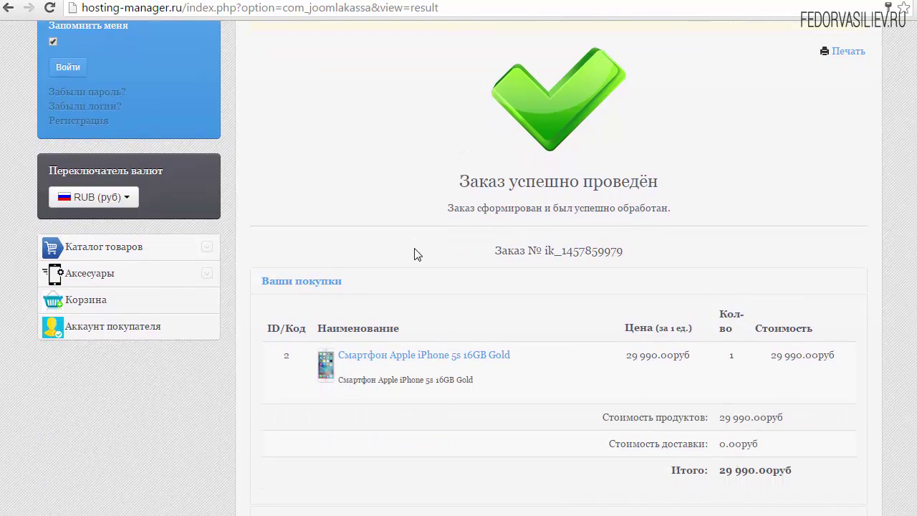
{"action": "scroll", "coordinate": [418, 255], "scroll_direction": "up", "scroll_amount": 3}
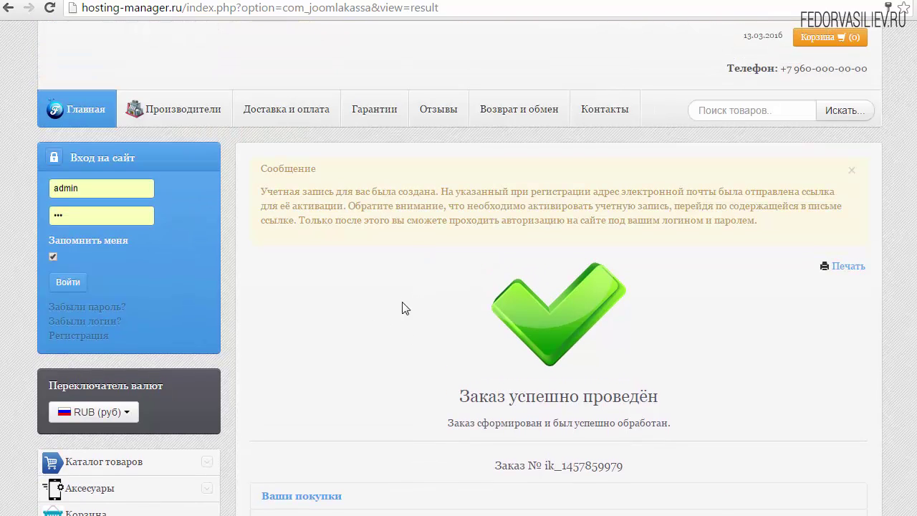
{"action": "scroll", "coordinate": [410, 291], "scroll_direction": "down", "scroll_amount": 2}
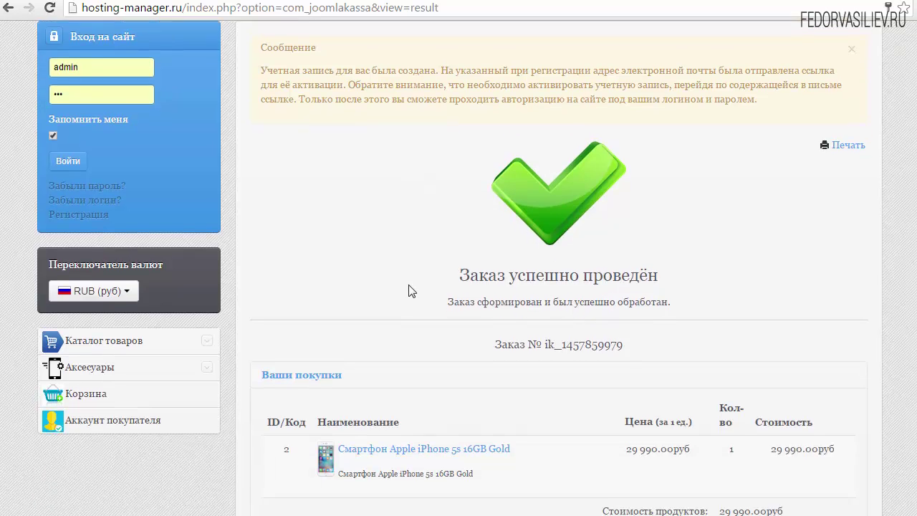
{"action": "scroll", "coordinate": [401, 262], "scroll_direction": "down", "scroll_amount": 2}
{"action": "scroll", "coordinate": [406, 260], "scroll_direction": "up", "scroll_amount": 4}
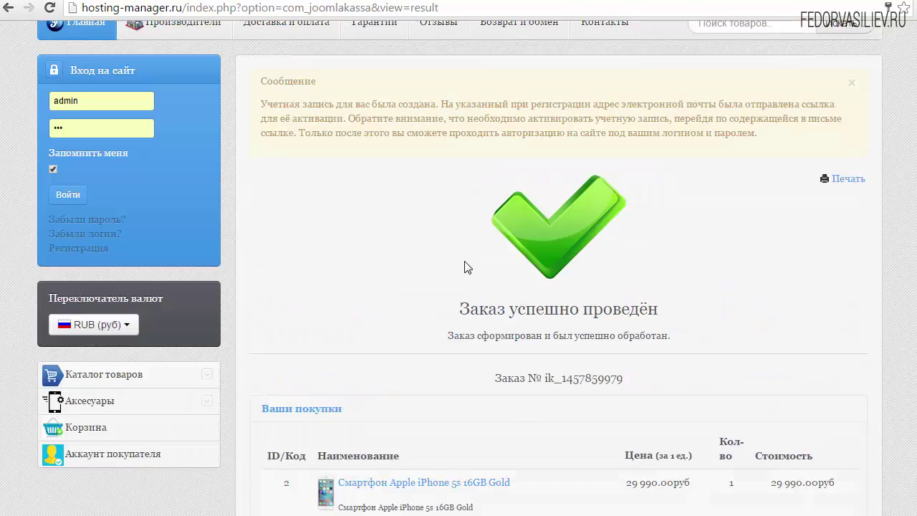
{"action": "left_click_drag", "start_coordinate": [258, 171], "coordinate": [641, 215]}
{"action": "left_click", "coordinate": [428, 208]}
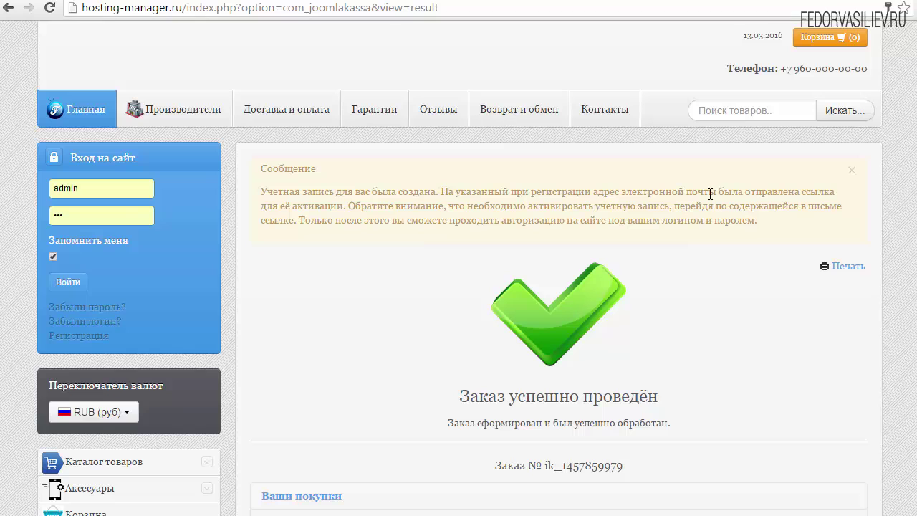
Step: Check the purchased product, its unit price and the delivery cost in the order's purchase list
{"action": "scroll", "coordinate": [414, 202], "scroll_direction": "down", "scroll_amount": 3}
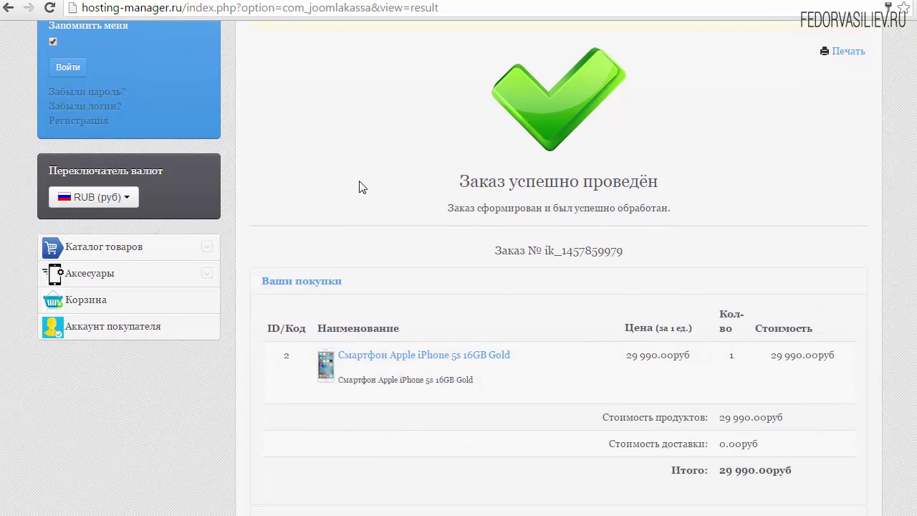
{"action": "scroll", "coordinate": [362, 185], "scroll_direction": "down", "scroll_amount": 2}
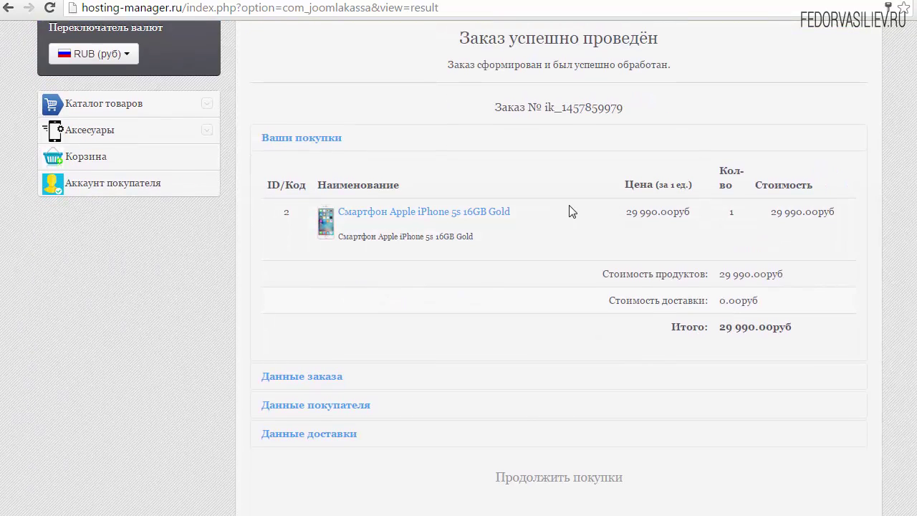
{"action": "scroll", "coordinate": [454, 205], "scroll_direction": "up", "scroll_amount": 3}
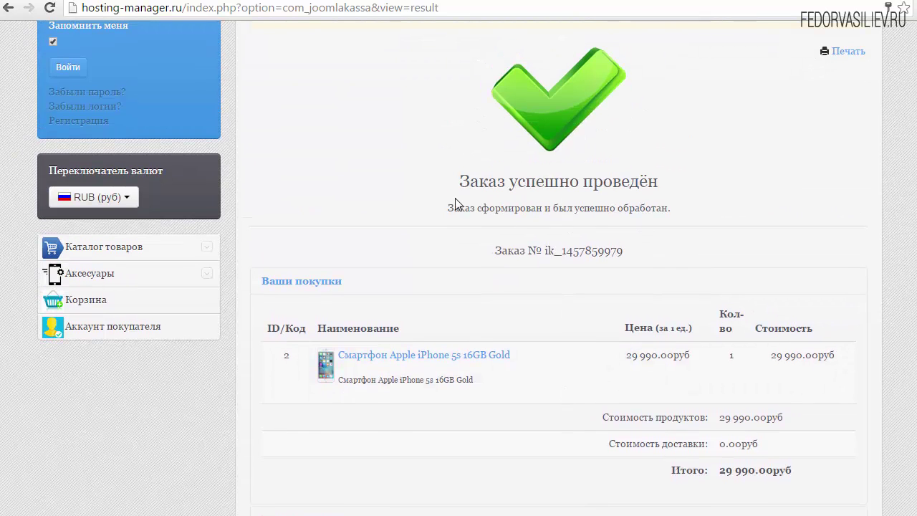
{"action": "scroll", "coordinate": [421, 206], "scroll_direction": "down", "scroll_amount": 3}
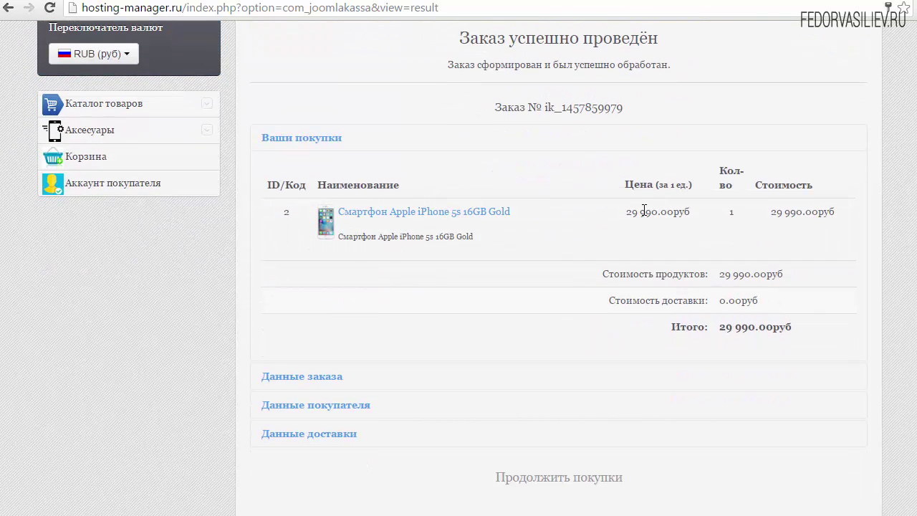
{"action": "left_click_drag", "start_coordinate": [622, 215], "coordinate": [692, 213]}
{"action": "left_click", "coordinate": [725, 230]}
{"action": "left_click_drag", "start_coordinate": [604, 303], "coordinate": [693, 300]}
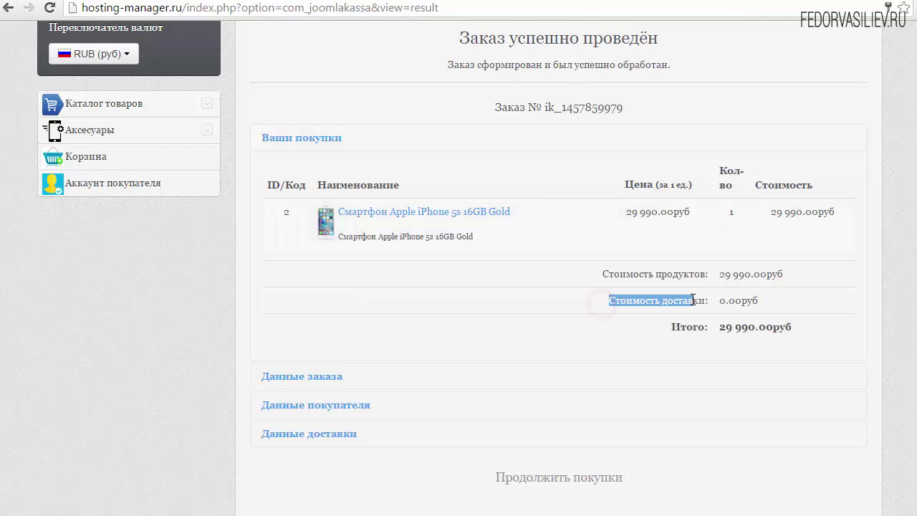
Step: Expand the order, buyer and delivery data sections of the completed order and review their details
{"action": "scroll", "coordinate": [592, 306], "scroll_direction": "down", "scroll_amount": 2}
{"action": "left_click", "coordinate": [300, 235]}
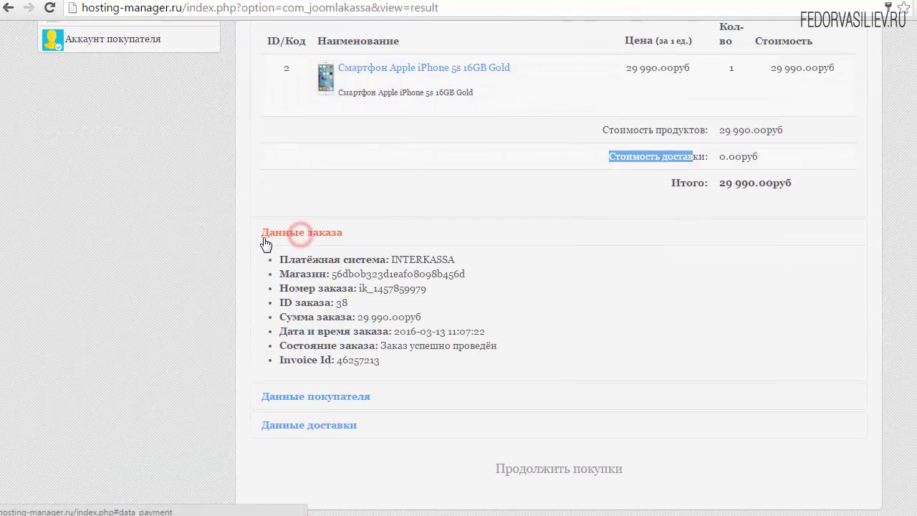
{"action": "scroll", "coordinate": [290, 283], "scroll_direction": "down", "scroll_amount": 2}
{"action": "left_click", "coordinate": [281, 255]}
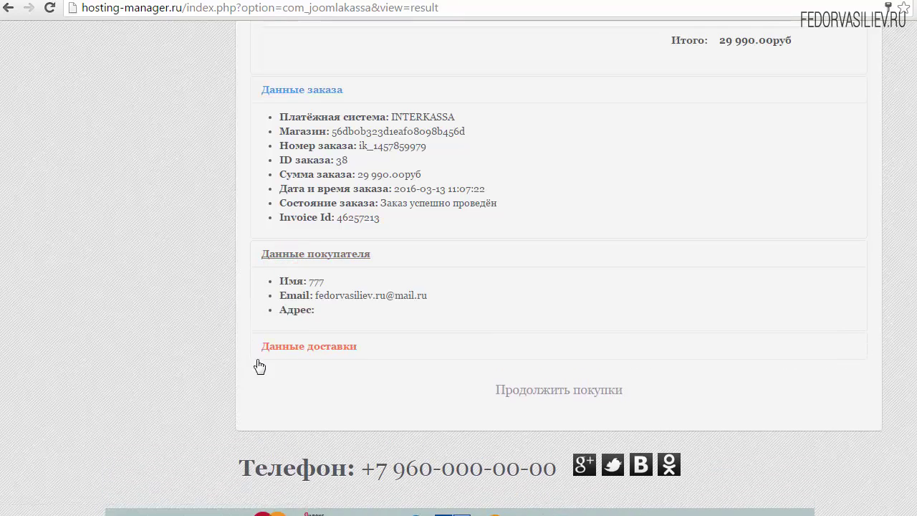
{"action": "left_click", "coordinate": [266, 348]}
{"action": "scroll", "coordinate": [423, 317], "scroll_direction": "down", "scroll_amount": 1}
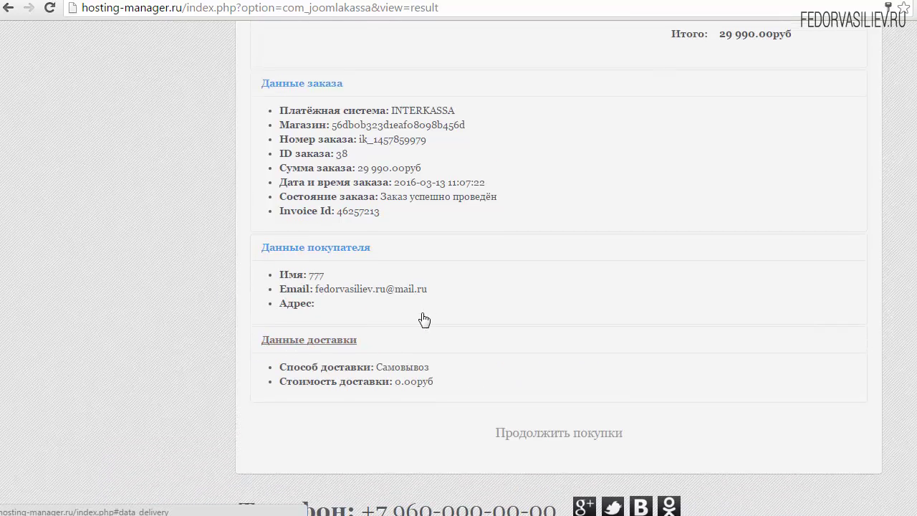
{"action": "scroll", "coordinate": [536, 288], "scroll_direction": "up", "scroll_amount": 4}
{"action": "left_click_drag", "start_coordinate": [279, 331], "coordinate": [355, 392]}
{"action": "left_click", "coordinate": [344, 377]}
{"action": "scroll", "coordinate": [498, 268], "scroll_direction": "down", "scroll_amount": 4}
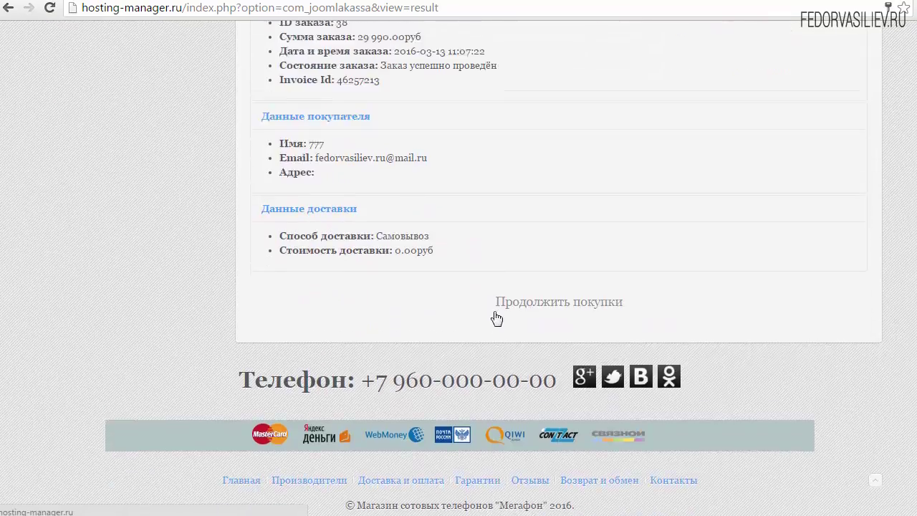
{"action": "scroll", "coordinate": [494, 260], "scroll_direction": "up", "scroll_amount": 7}
{"action": "scroll", "coordinate": [422, 258], "scroll_direction": "up", "scroll_amount": 3}
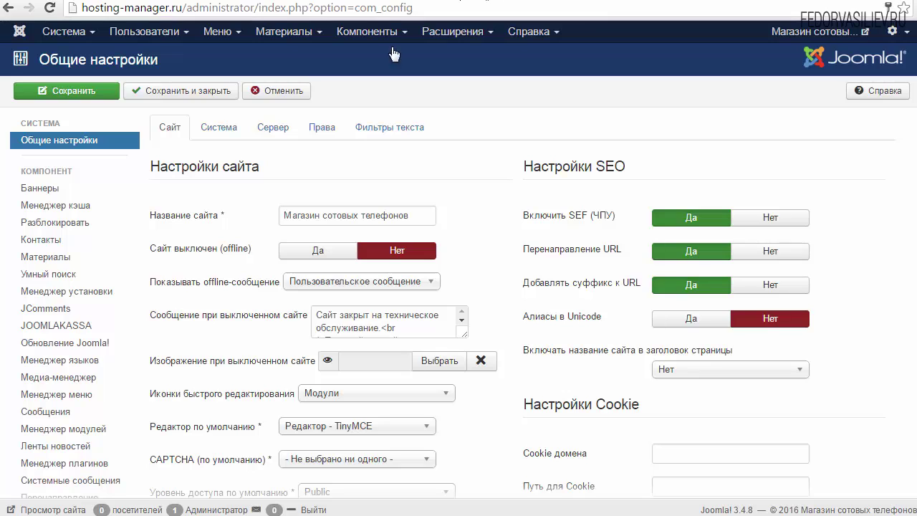
Step: Open the global configuration in the Joomla administration and review the mail settings among the server options
{"action": "left_click", "coordinate": [56, 29]}
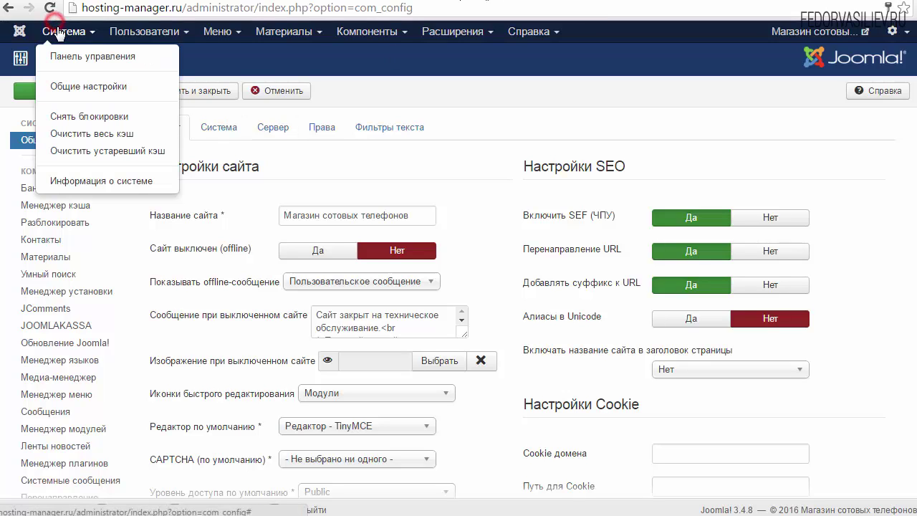
{"action": "left_click", "coordinate": [72, 85]}
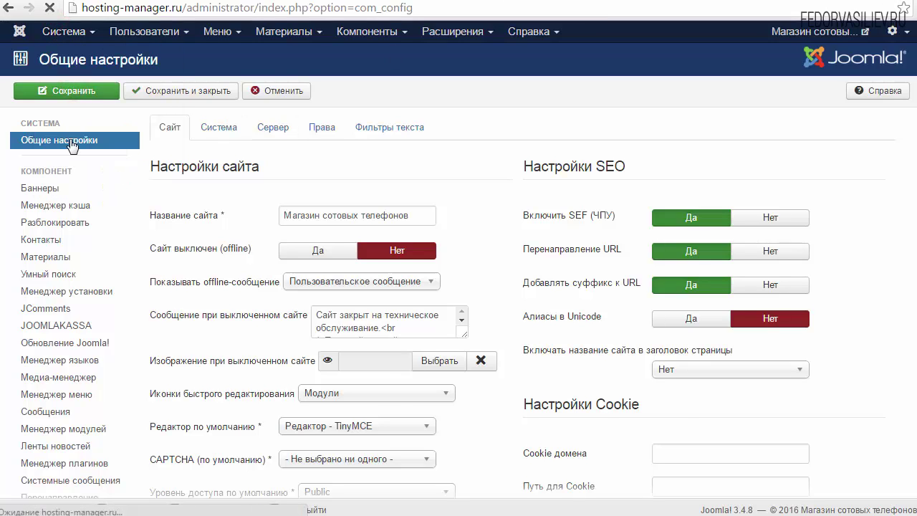
{"action": "left_click", "coordinate": [274, 131]}
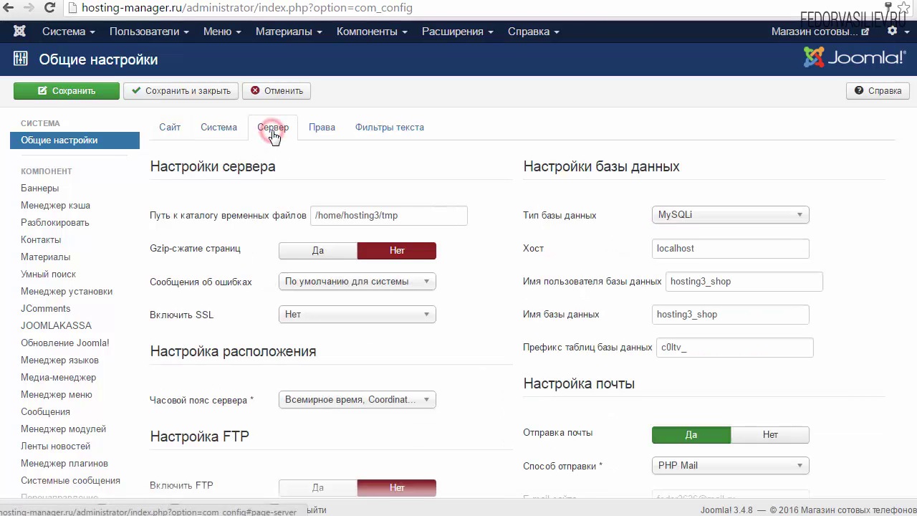
{"action": "scroll", "coordinate": [440, 144], "scroll_direction": "down", "scroll_amount": 2}
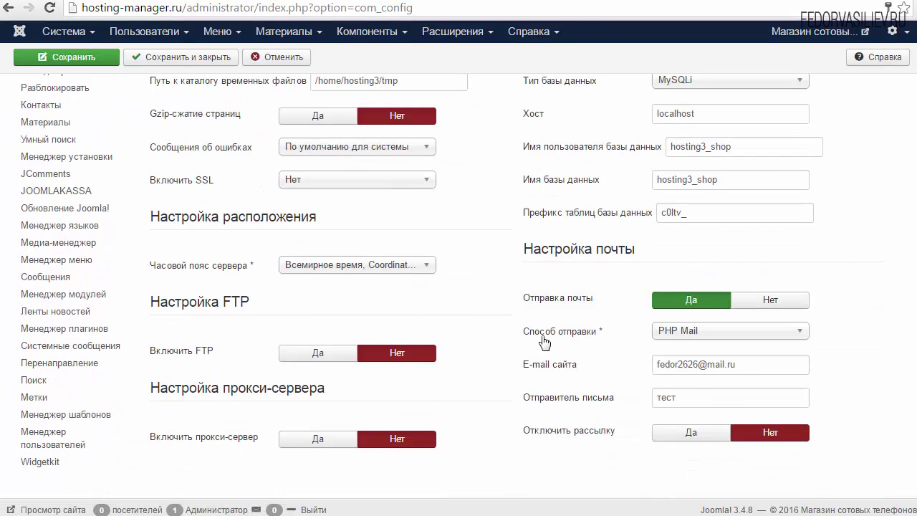
{"action": "left_click_drag", "start_coordinate": [534, 249], "coordinate": [637, 249]}
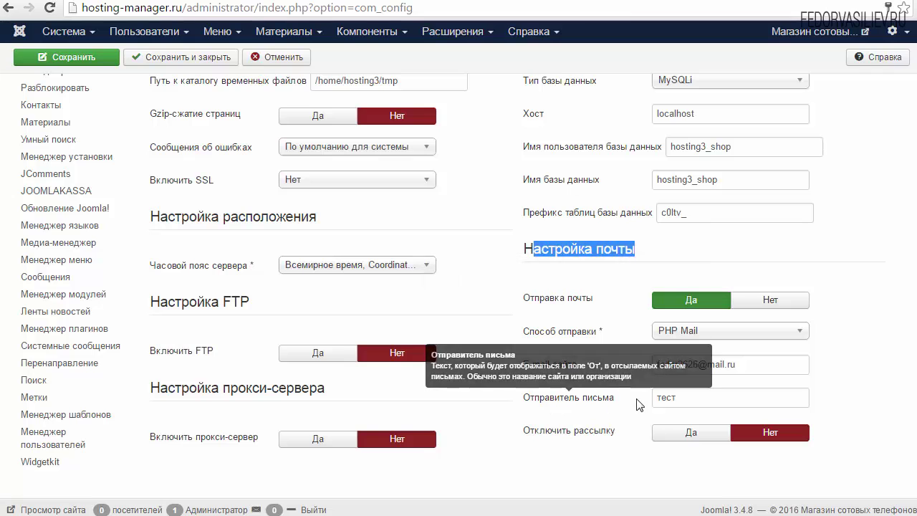
{"action": "left_click_drag", "start_coordinate": [640, 404], "coordinate": [595, 397]}
{"action": "scroll", "coordinate": [638, 395], "scroll_direction": "up", "scroll_amount": 2}
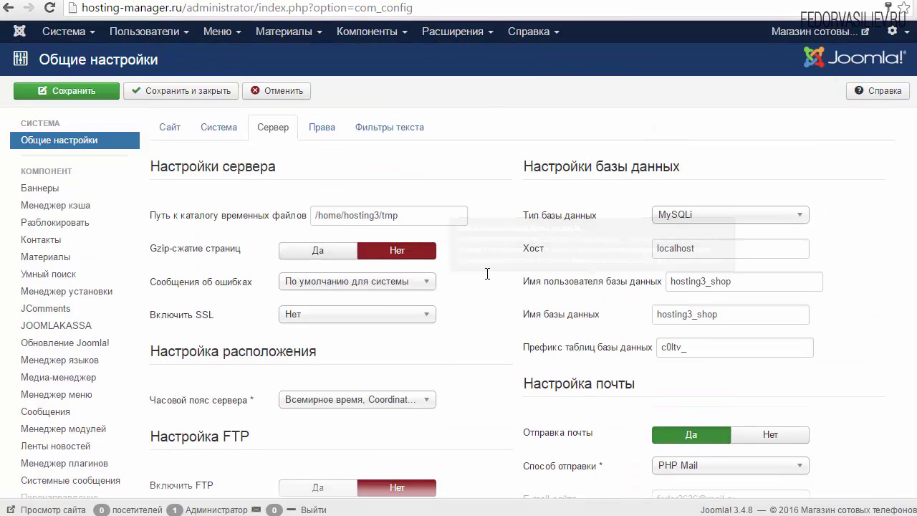
{"action": "scroll", "coordinate": [394, 172], "scroll_direction": "down", "scroll_amount": 1}
{"action": "scroll", "coordinate": [165, 144], "scroll_direction": "up", "scroll_amount": 1}
Step: Copy the site name "Магазин сотовых телефонов" from the site settings
{"action": "left_click", "coordinate": [169, 127]}
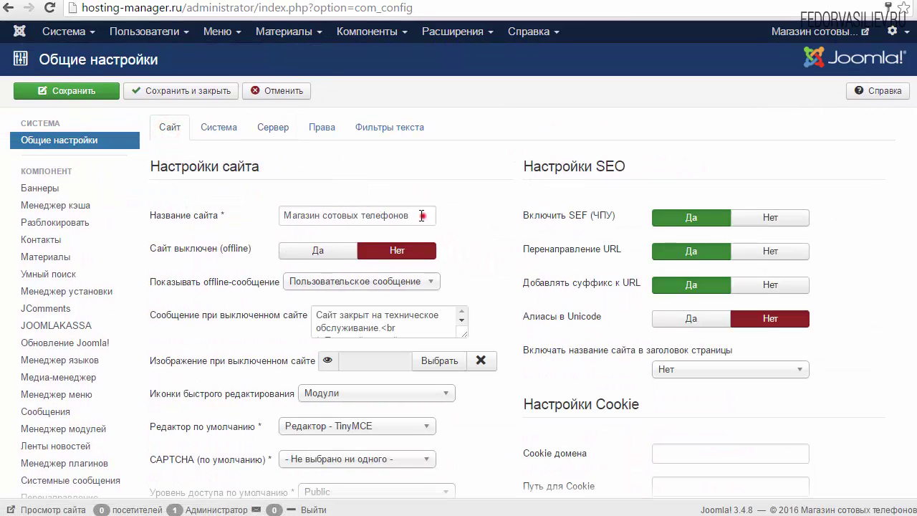
{"action": "triple_click", "coordinate": [422, 216]}
{"action": "right_click", "coordinate": [301, 213]}
{"action": "left_click", "coordinate": [341, 241]}
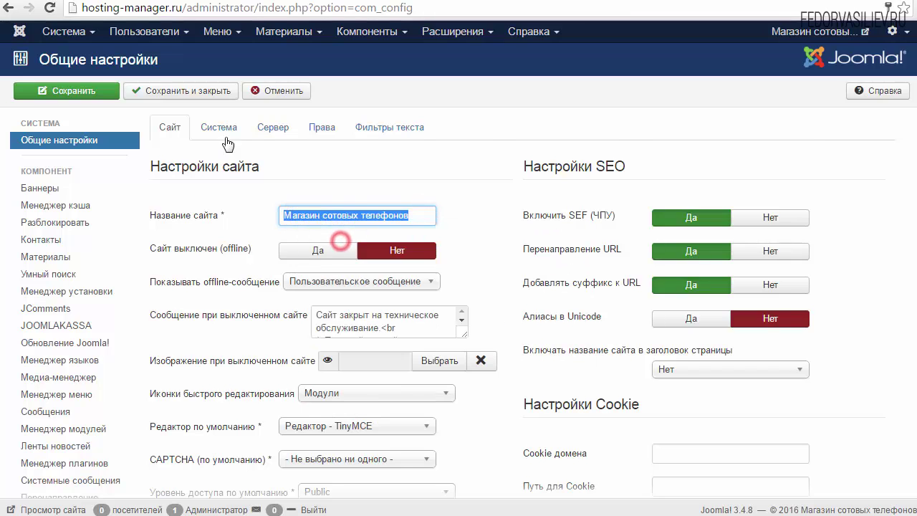
Step: Replace the sender name in the mail settings with the copied site name "Магазин сотовых телефонов" and save the configuration
{"action": "left_click", "coordinate": [216, 128]}
{"action": "left_click", "coordinate": [266, 129]}
{"action": "scroll", "coordinate": [676, 398], "scroll_direction": "down", "scroll_amount": 1}
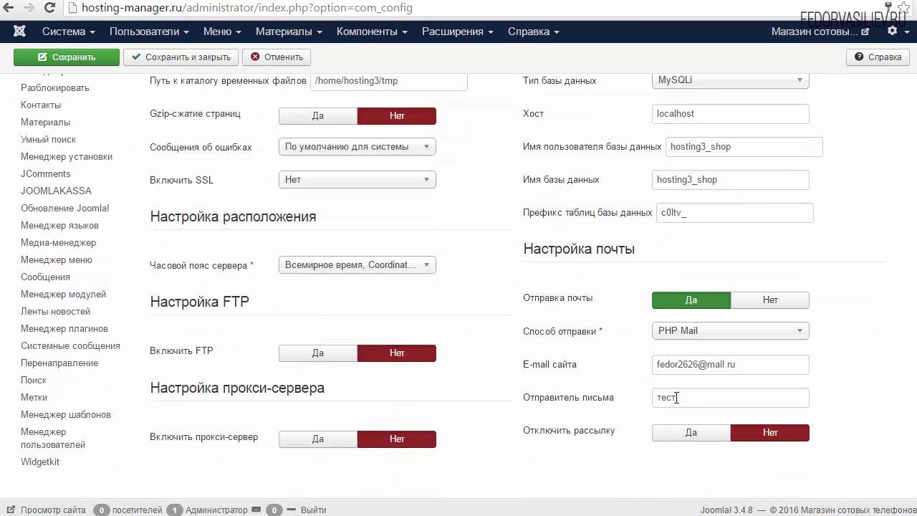
{"action": "double_click", "coordinate": [698, 400]}
{"action": "right_click", "coordinate": [668, 399]}
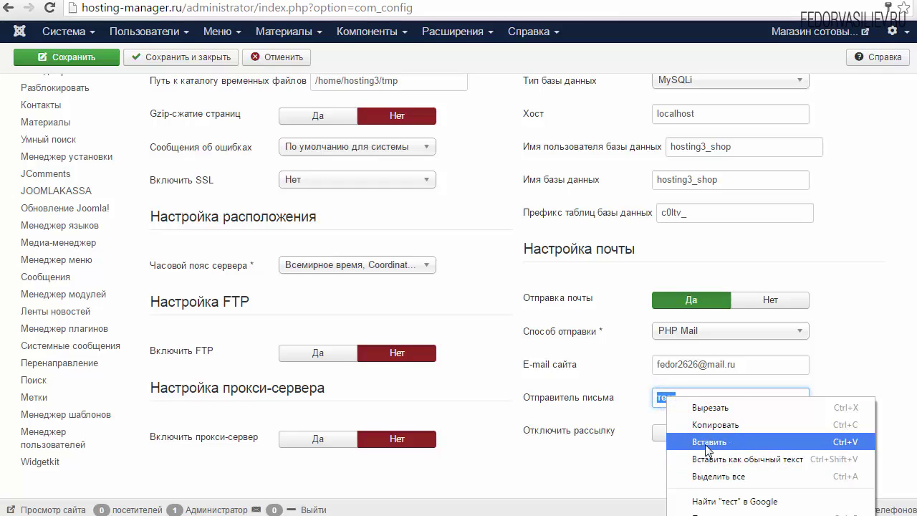
{"action": "left_click", "coordinate": [708, 442]}
{"action": "left_click", "coordinate": [68, 57]}
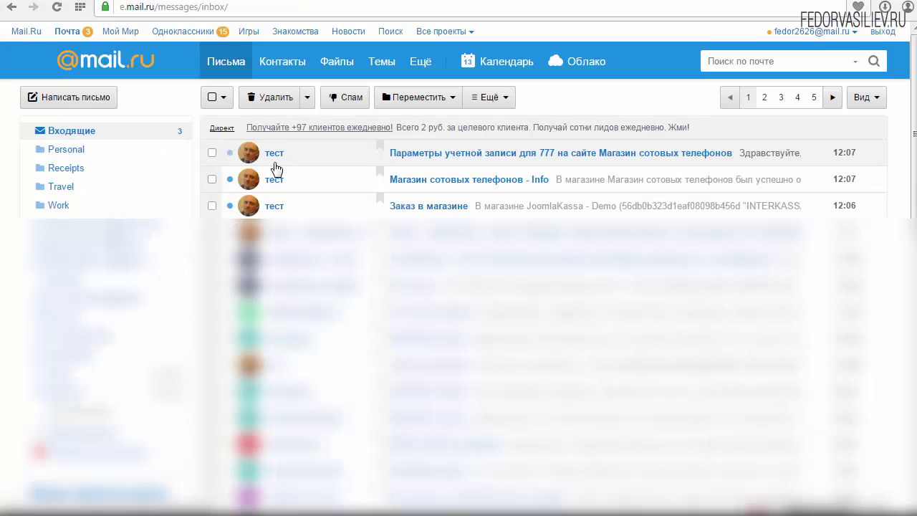
Step: Open the "Заказ в магазине" e-mail, review its payment, product, buyer and delivery details, and return to the inbox
{"action": "left_click", "coordinate": [436, 207]}
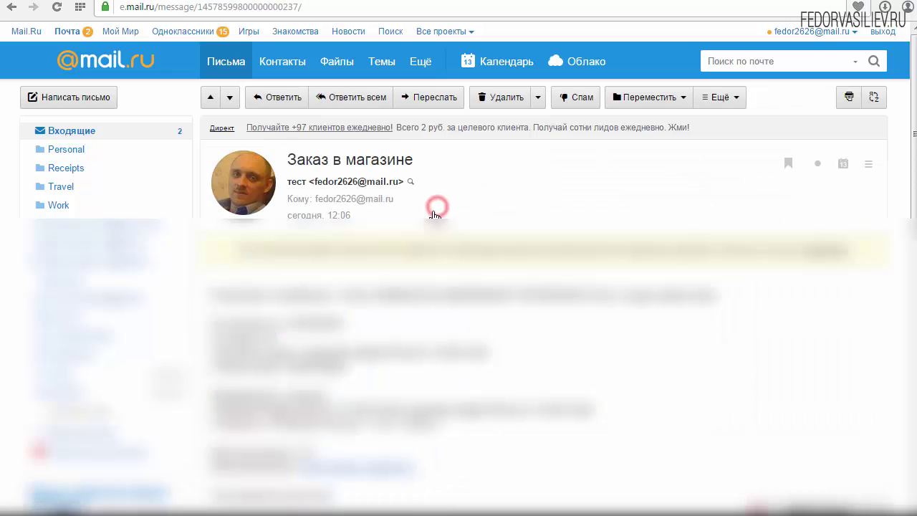
{"action": "scroll", "coordinate": [271, 208], "scroll_direction": "down", "scroll_amount": 2}
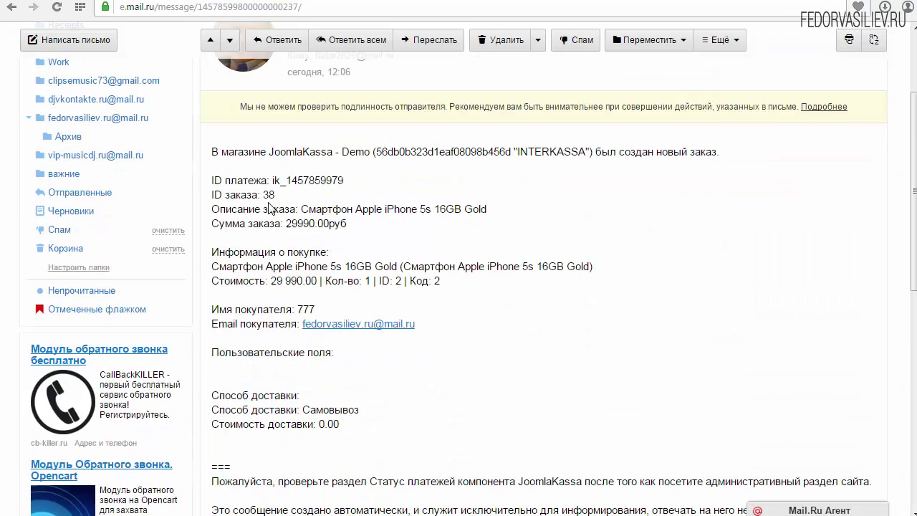
{"action": "left_click_drag", "start_coordinate": [213, 149], "coordinate": [317, 146]}
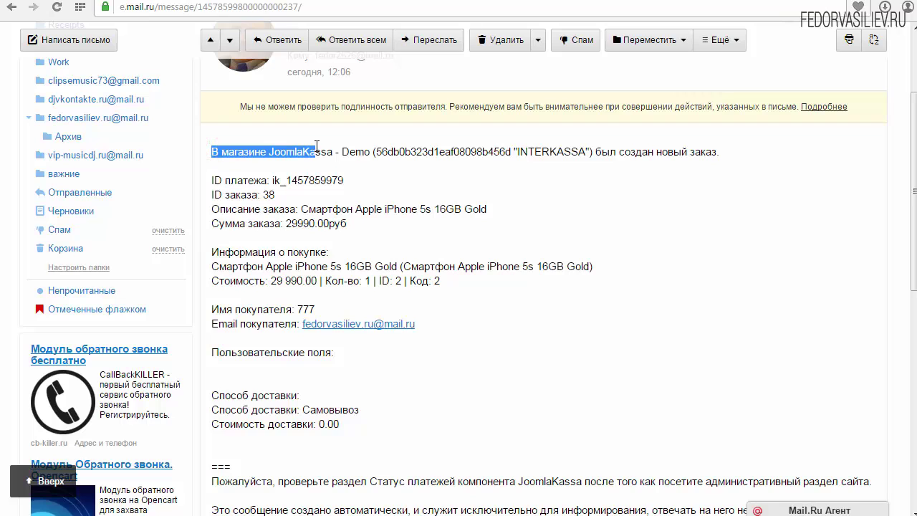
{"action": "left_click", "coordinate": [244, 199]}
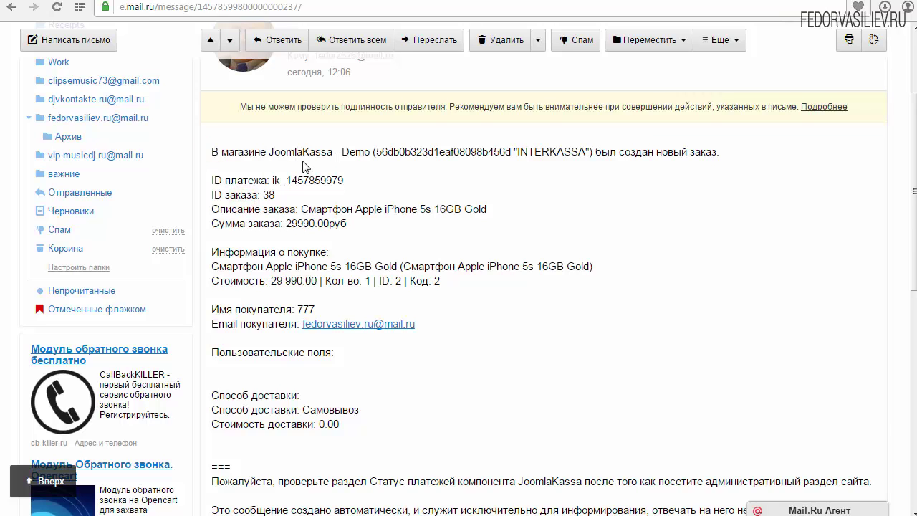
{"action": "scroll", "coordinate": [487, 190], "scroll_direction": "down", "scroll_amount": 2}
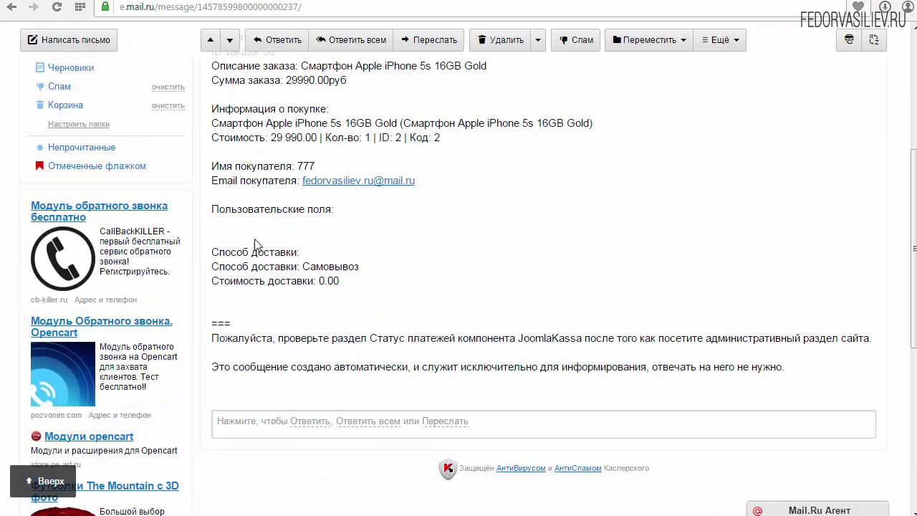
{"action": "scroll", "coordinate": [231, 249], "scroll_direction": "up", "scroll_amount": 2}
{"action": "left_click_drag", "start_coordinate": [213, 156], "coordinate": [466, 326]}
{"action": "left_click", "coordinate": [374, 296]}
{"action": "scroll", "coordinate": [374, 296], "scroll_direction": "down", "scroll_amount": 1}
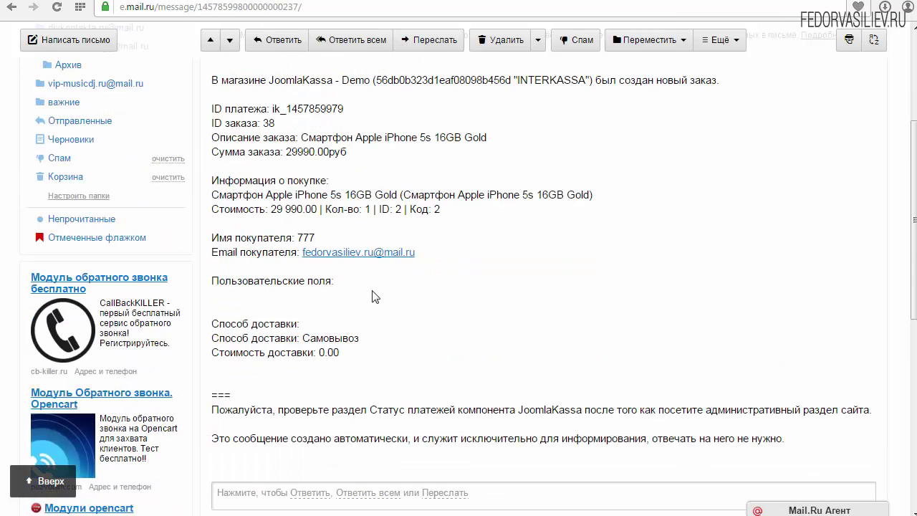
{"action": "scroll", "coordinate": [374, 296], "scroll_direction": "up", "scroll_amount": 3}
{"action": "left_click", "coordinate": [91, 129]}
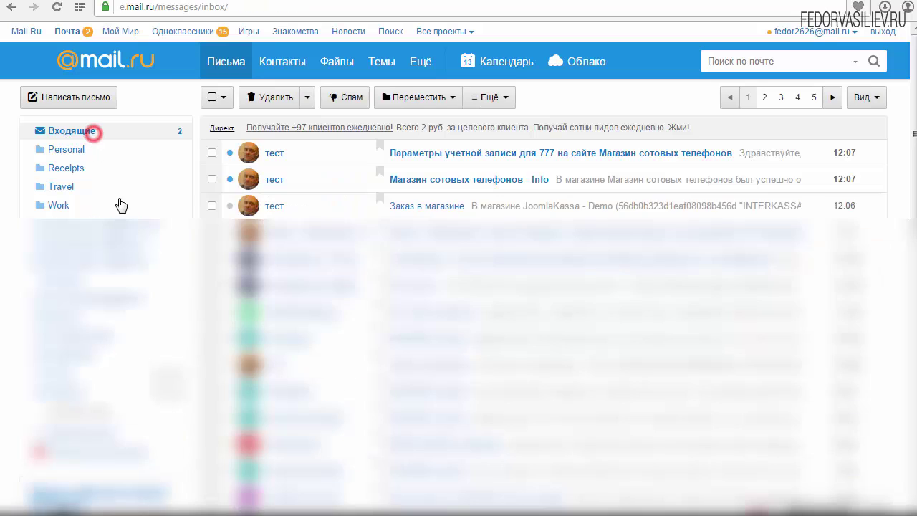
Step: Open the "Магазин сотовых телефонов - Info" e-mail, review the processed order's details, and return to the inbox
{"action": "left_click", "coordinate": [429, 185]}
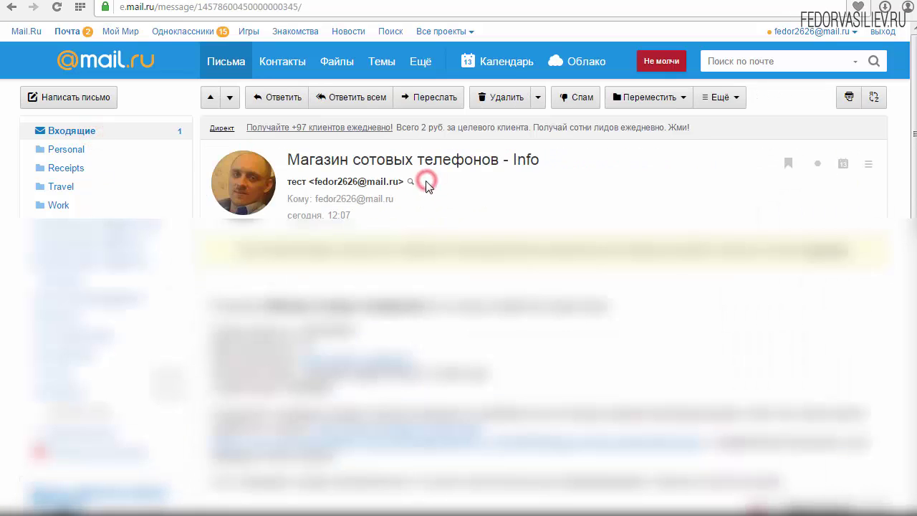
{"action": "scroll", "coordinate": [469, 226], "scroll_direction": "down", "scroll_amount": 2}
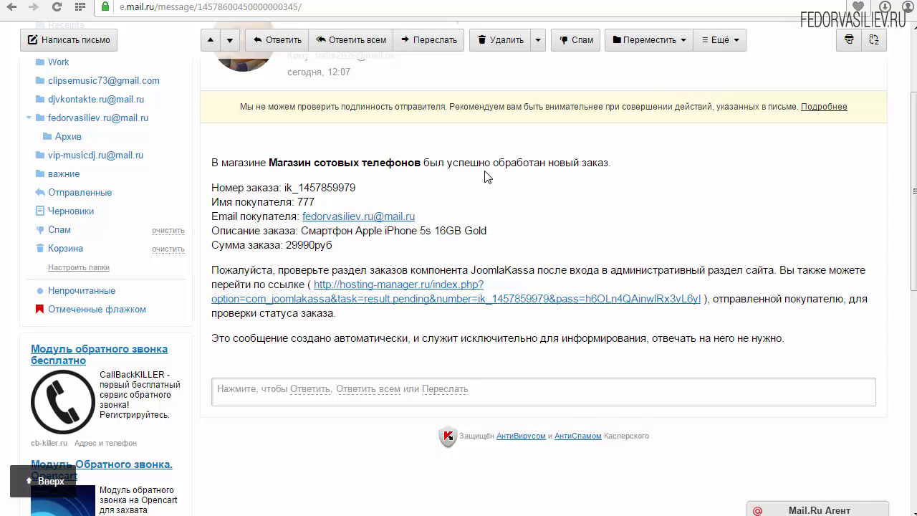
{"action": "left_click_drag", "start_coordinate": [534, 164], "coordinate": [318, 172]}
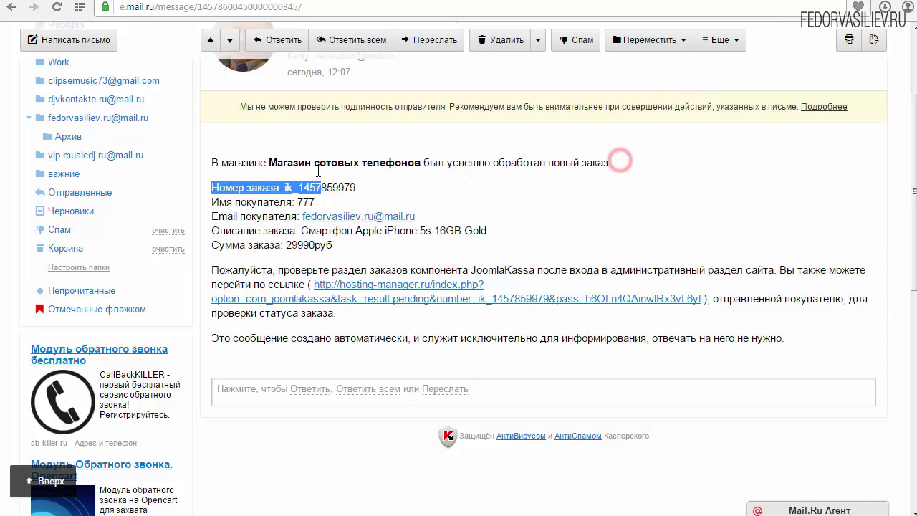
{"action": "left_click", "coordinate": [234, 217]}
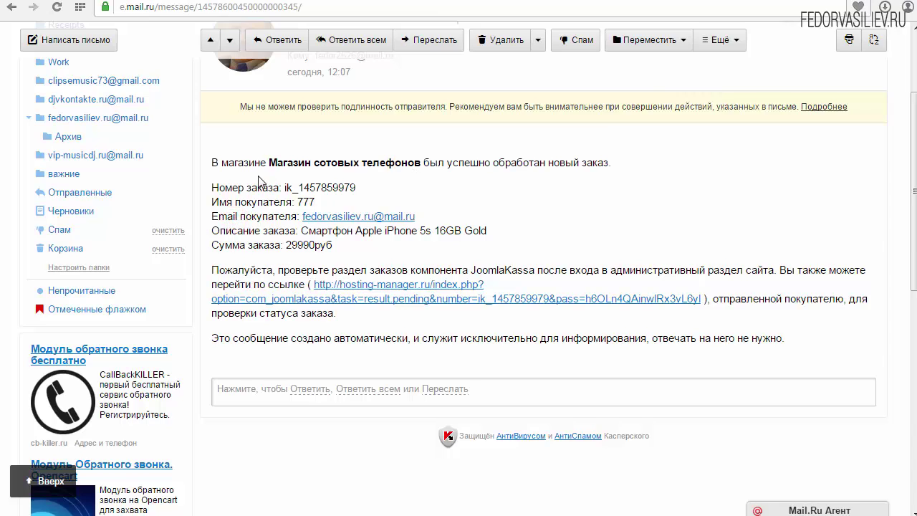
{"action": "left_click_drag", "start_coordinate": [211, 188], "coordinate": [315, 244]}
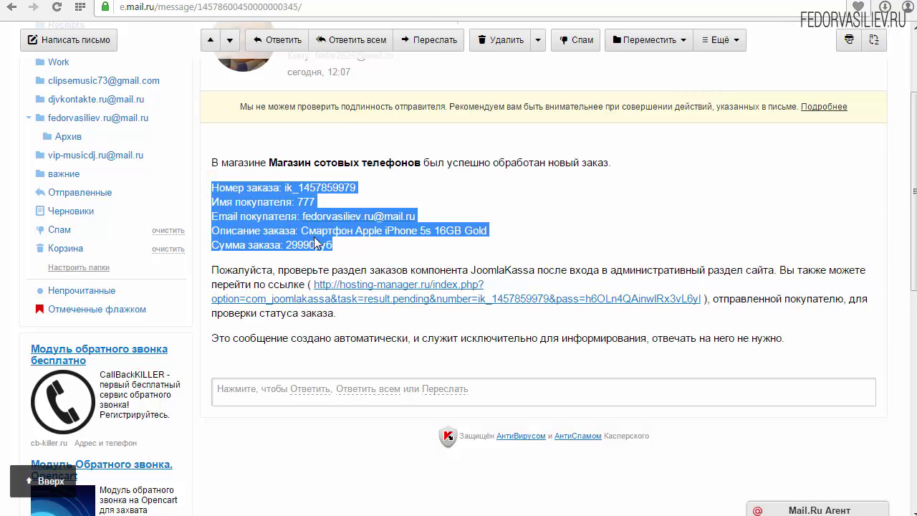
{"action": "left_click", "coordinate": [264, 230]}
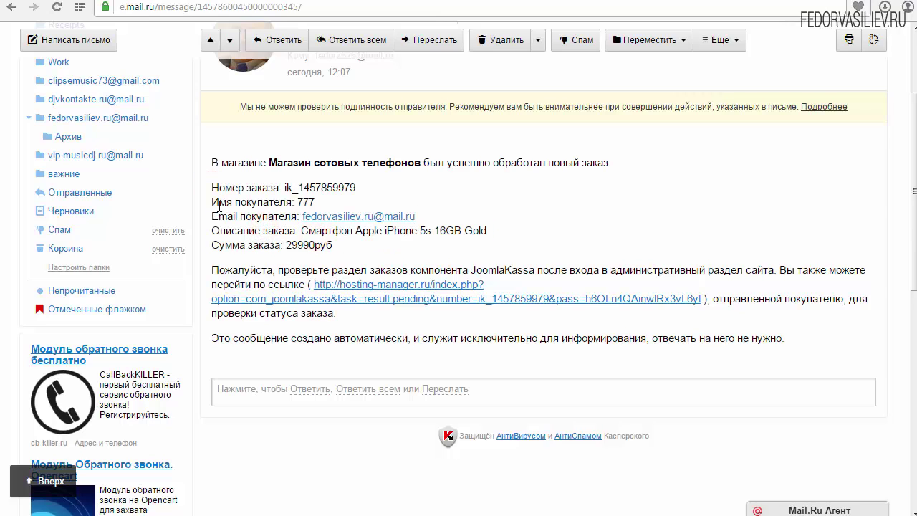
{"action": "left_click_drag", "start_coordinate": [428, 216], "coordinate": [298, 201]}
{"action": "left_click", "coordinate": [257, 206]}
{"action": "scroll", "coordinate": [243, 228], "scroll_direction": "up", "scroll_amount": 3}
{"action": "key", "text": "alt+Left"}
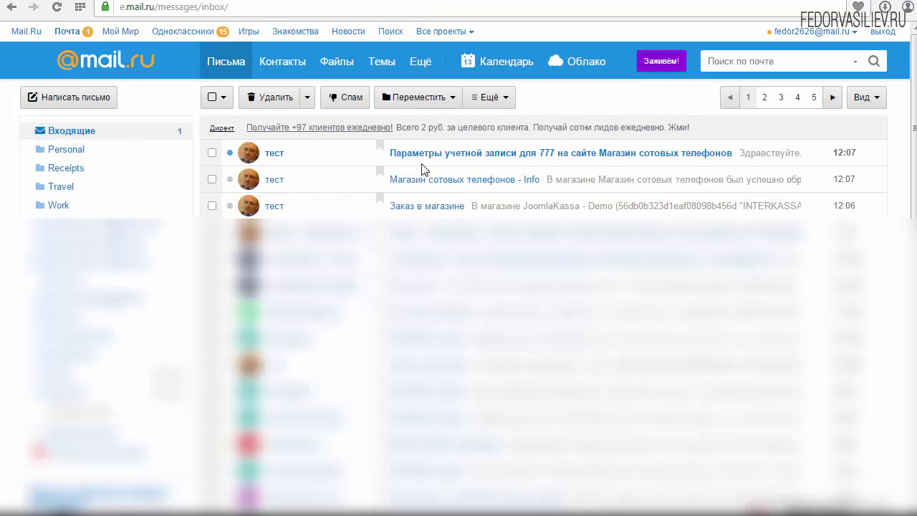
Step: Open the administrator's e-mail about the new account's parameters, check the registered user's name and login, and return to the inbox
{"action": "left_click", "coordinate": [430, 159]}
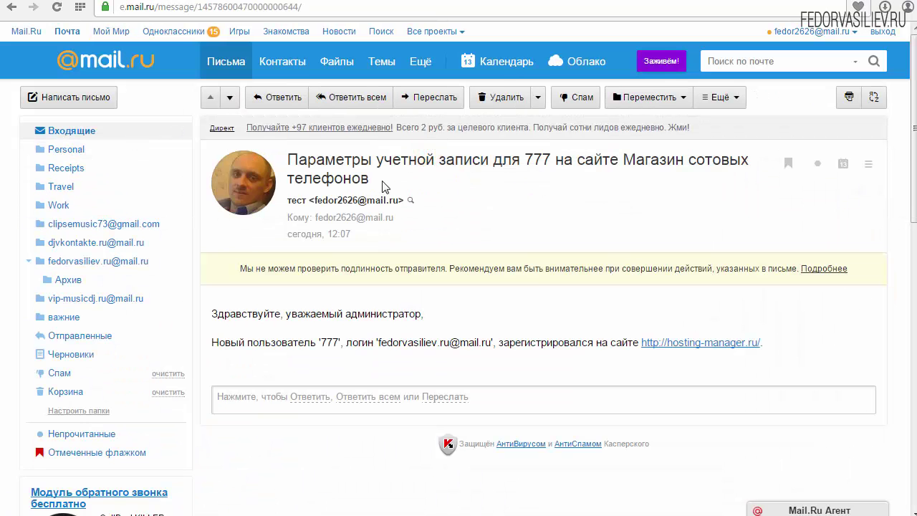
{"action": "double_click", "coordinate": [244, 348]}
{"action": "left_click_drag", "start_coordinate": [244, 349], "coordinate": [471, 344]}
{"action": "key", "text": "ctrl+c"}
{"action": "left_click", "coordinate": [331, 345]}
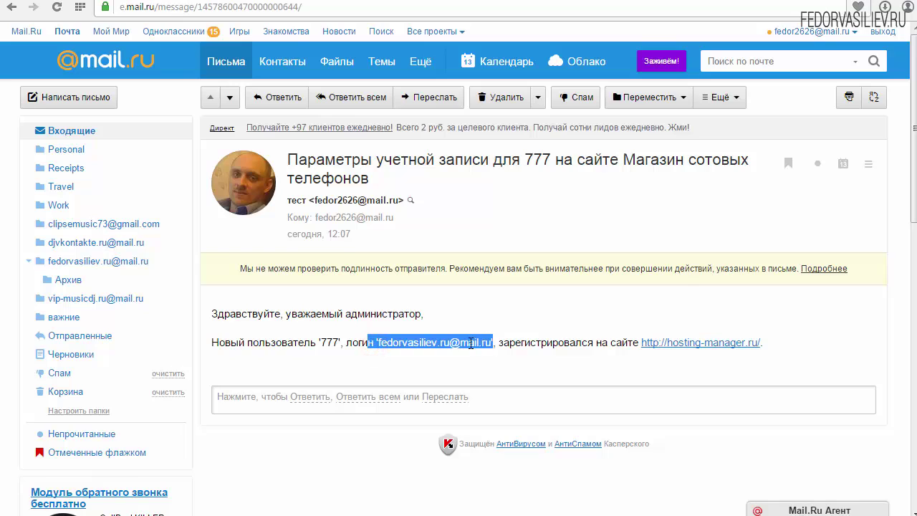
{"action": "left_click", "coordinate": [584, 343]}
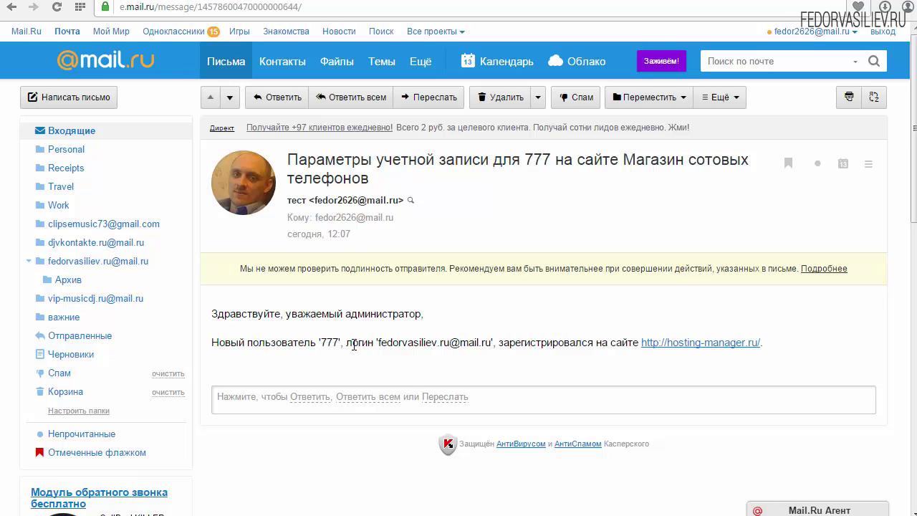
{"action": "left_click", "coordinate": [99, 134]}
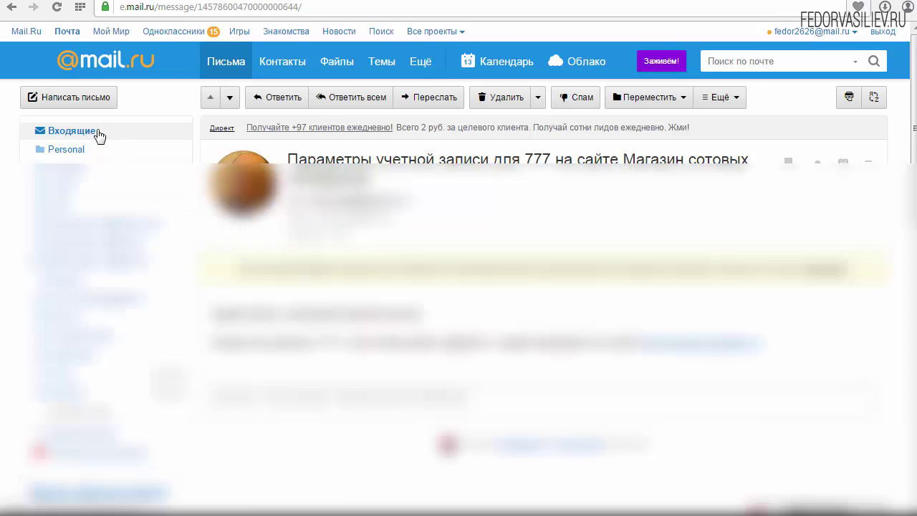
Step: Switch to the buyer's mailbox and open the account registration e-mail to read its greeting and activation instructions
{"action": "left_click", "coordinate": [809, 32]}
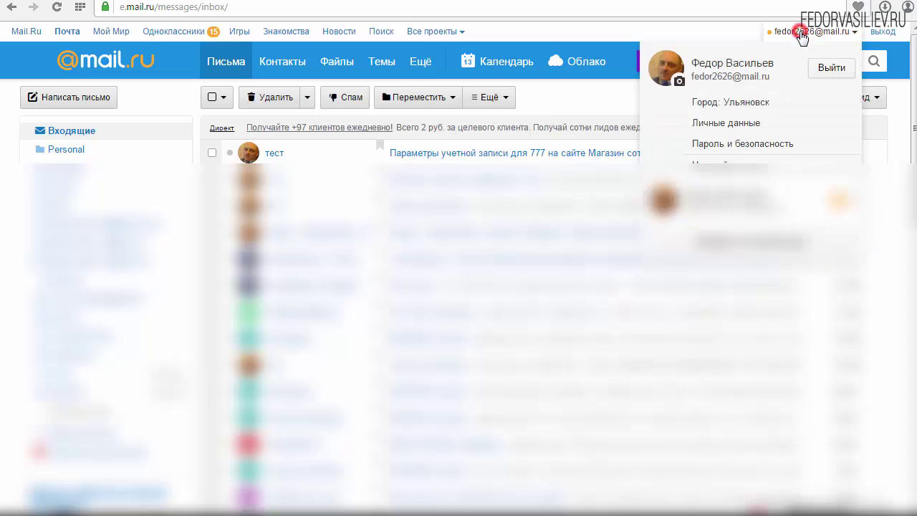
{"action": "left_click", "coordinate": [710, 198]}
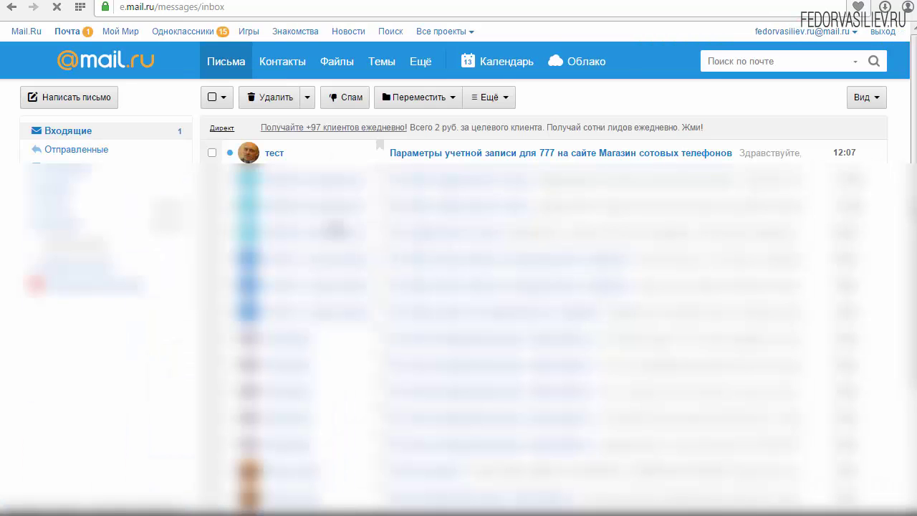
{"action": "left_click", "coordinate": [425, 155]}
{"action": "scroll", "coordinate": [425, 158], "scroll_direction": "down", "scroll_amount": 2}
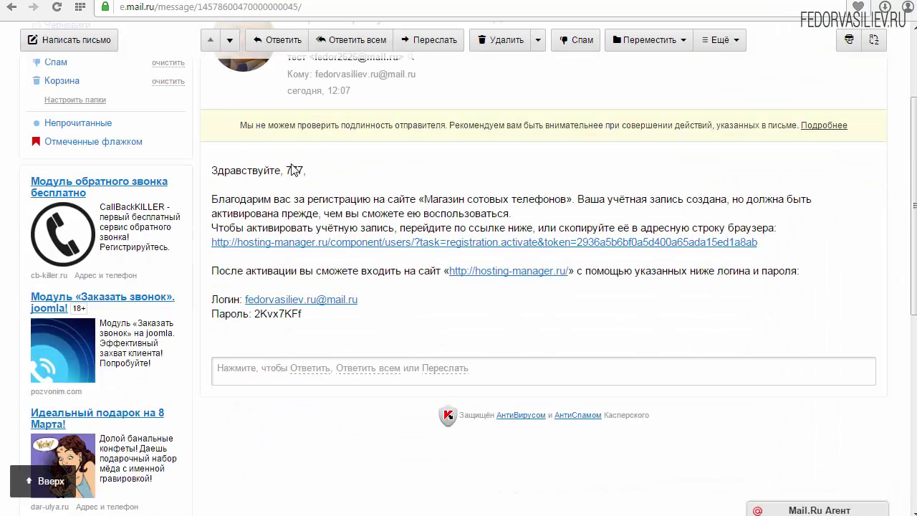
{"action": "left_click_drag", "start_coordinate": [324, 169], "coordinate": [283, 171]}
{"action": "left_click_drag", "start_coordinate": [239, 202], "coordinate": [438, 198]}
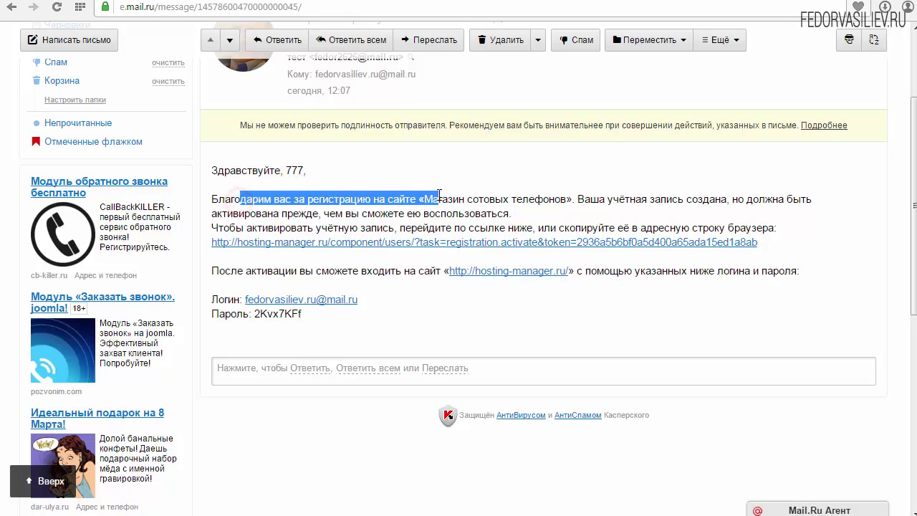
{"action": "left_click", "coordinate": [245, 213]}
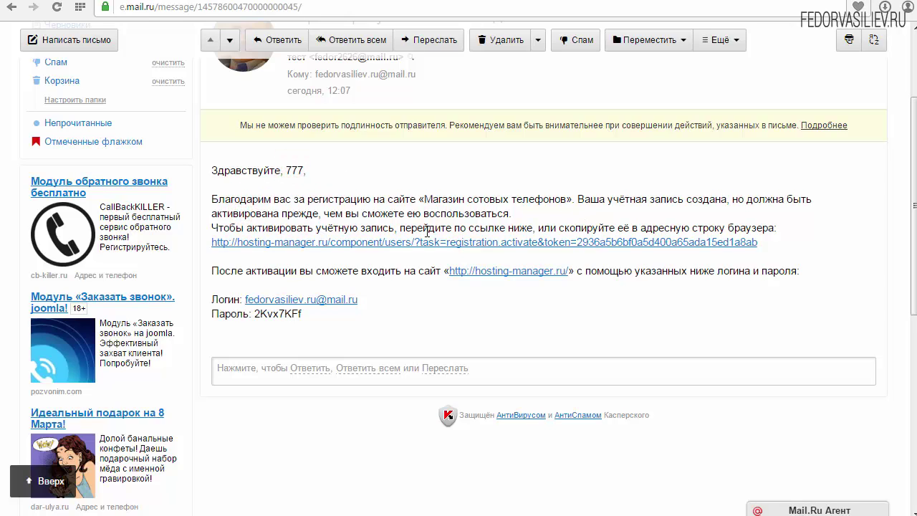
Step: Activate the buyer's account through the activation link in the e-mail, check the site's message, and return to the e-mail
{"action": "left_click", "coordinate": [287, 244]}
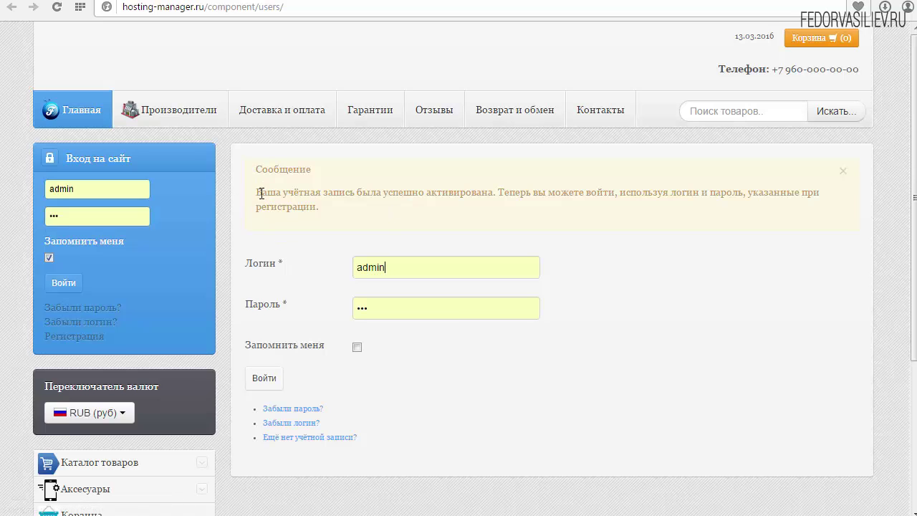
{"action": "left_click_drag", "start_coordinate": [260, 194], "coordinate": [564, 192]}
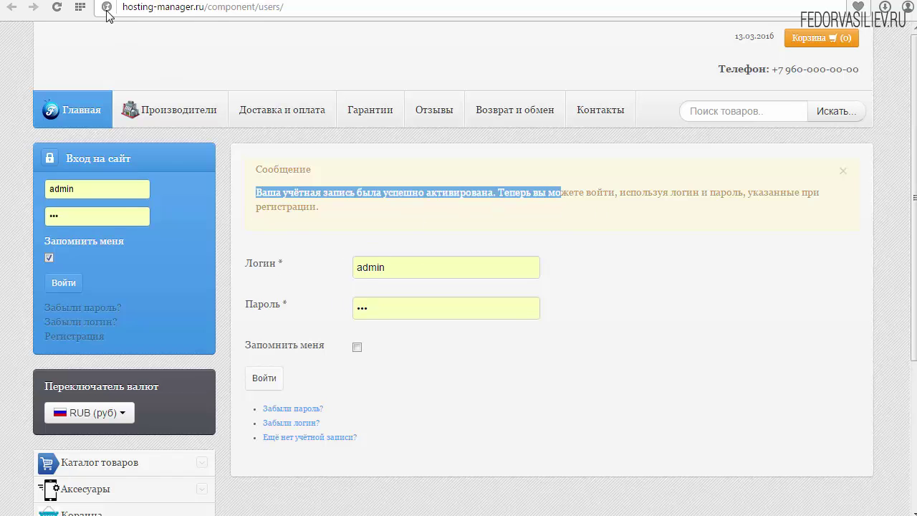
{"action": "key", "text": "alt+Left"}
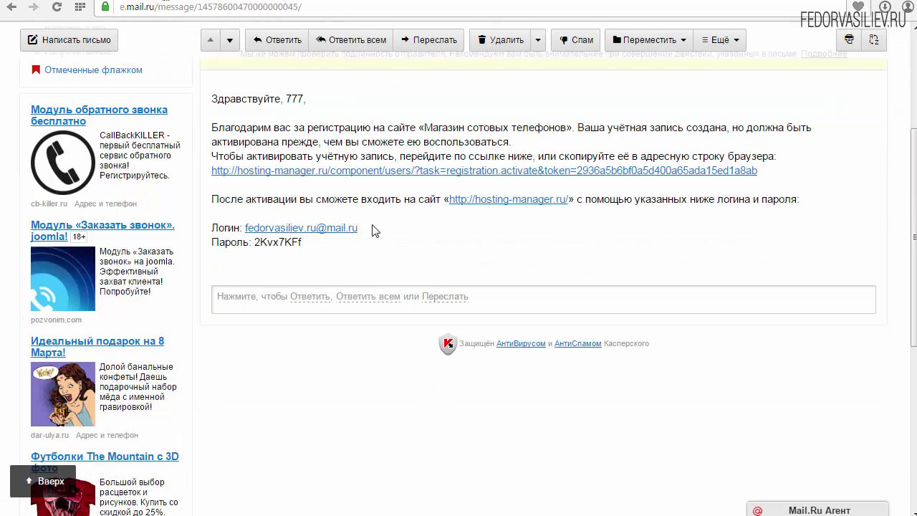
Step: Copy the buyer's login from the registration e-mail and paste it over the existing login in the store's main login form
{"action": "left_click_drag", "start_coordinate": [372, 229], "coordinate": [308, 241]}
{"action": "right_click", "coordinate": [251, 230]}
{"action": "left_click", "coordinate": [300, 347]}
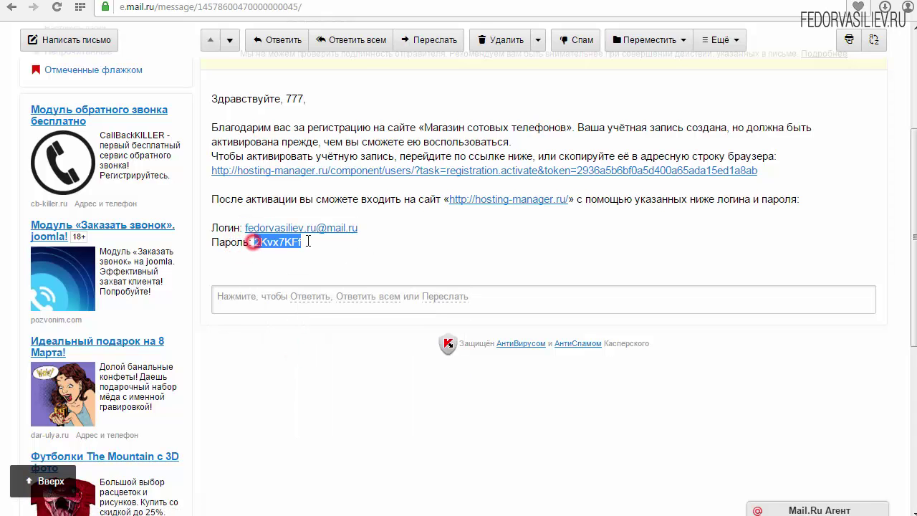
{"action": "left_click", "coordinate": [323, 244]}
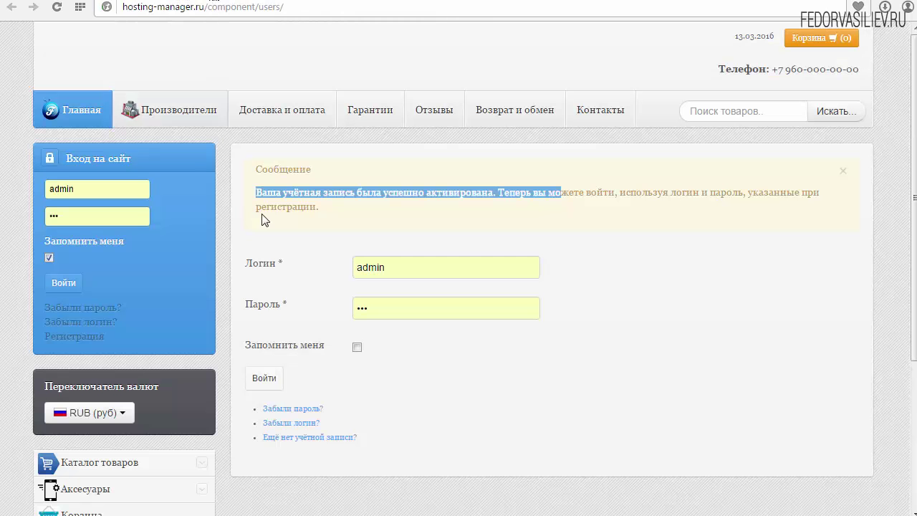
{"action": "left_click", "coordinate": [405, 267]}
{"action": "double_click", "coordinate": [405, 266]}
{"action": "right_click", "coordinate": [362, 268]}
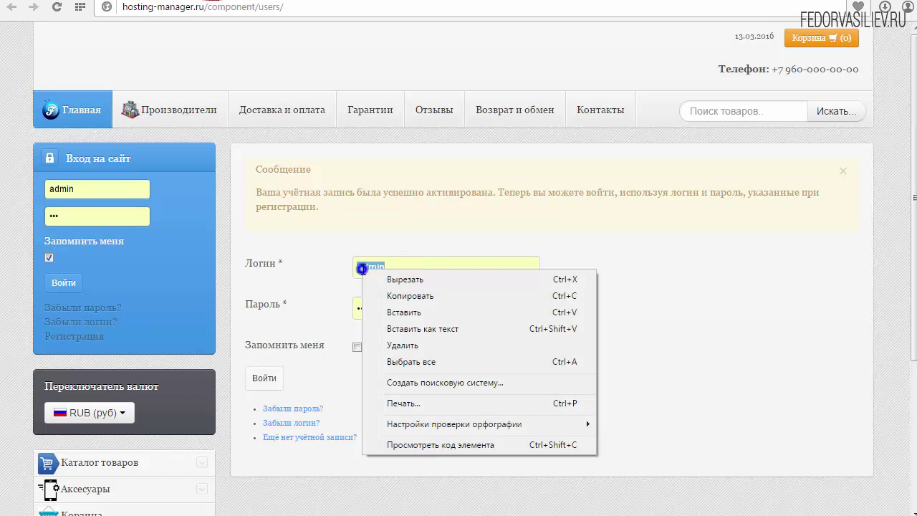
{"action": "left_click", "coordinate": [406, 312]}
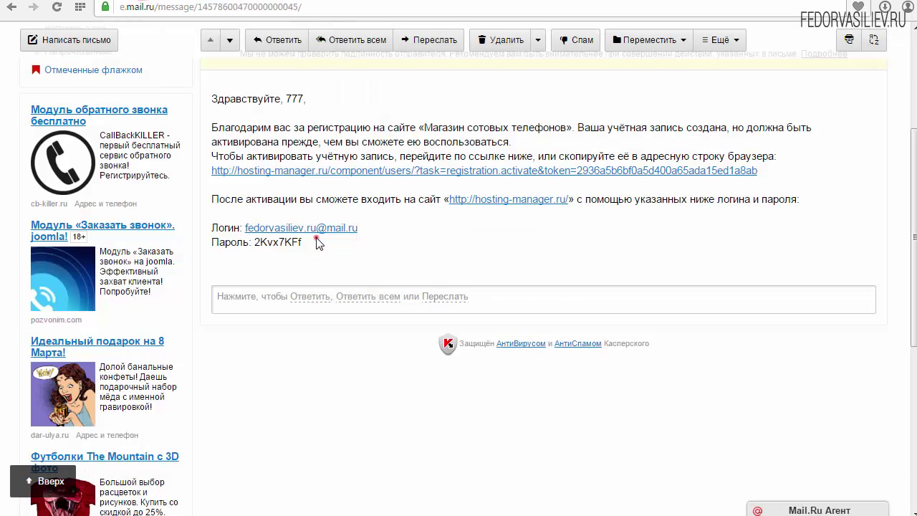
Step: Log in to the store with the account password copied from the registration e-mail and save the password in the browser
{"action": "double_click", "coordinate": [318, 244]}
{"action": "right_click", "coordinate": [256, 242]}
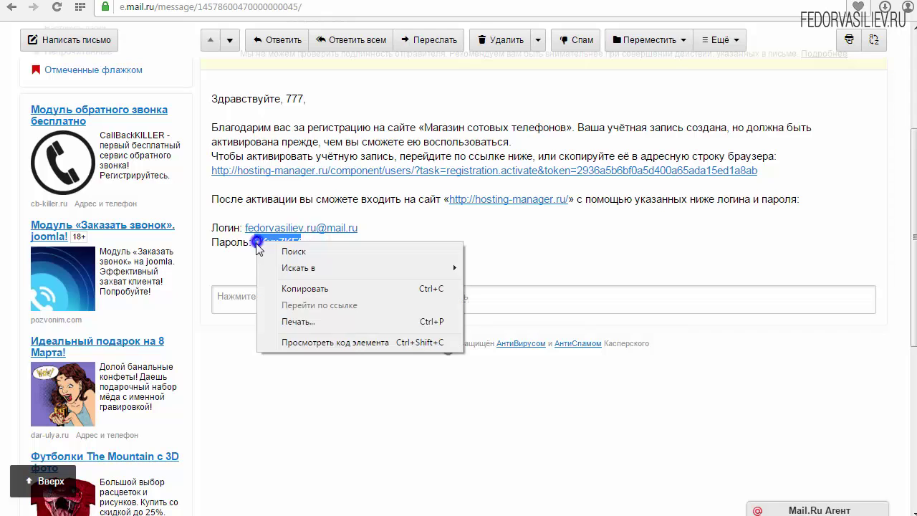
{"action": "left_click", "coordinate": [301, 288]}
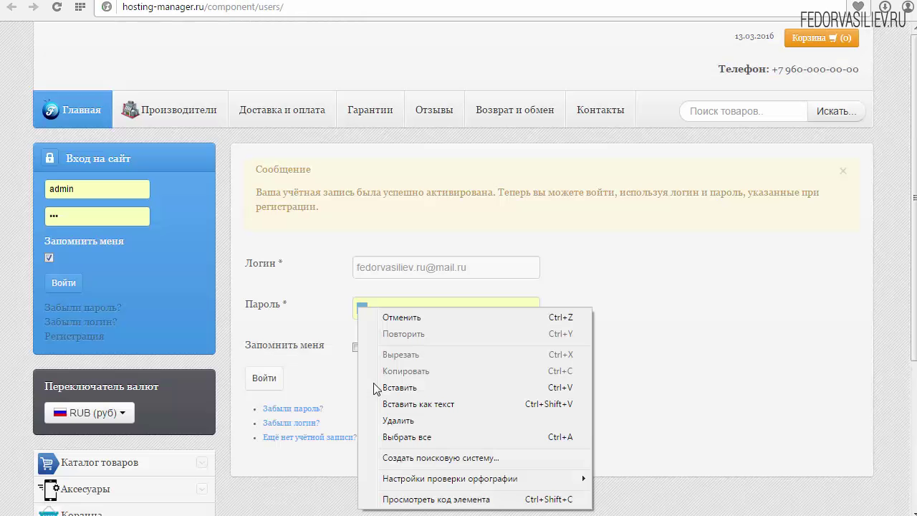
{"action": "left_click", "coordinate": [375, 384]}
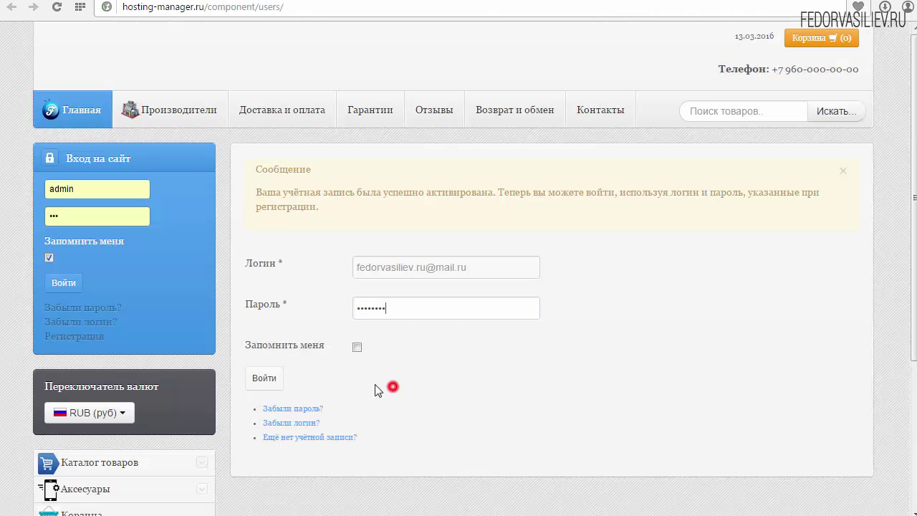
{"action": "left_click", "coordinate": [262, 379]}
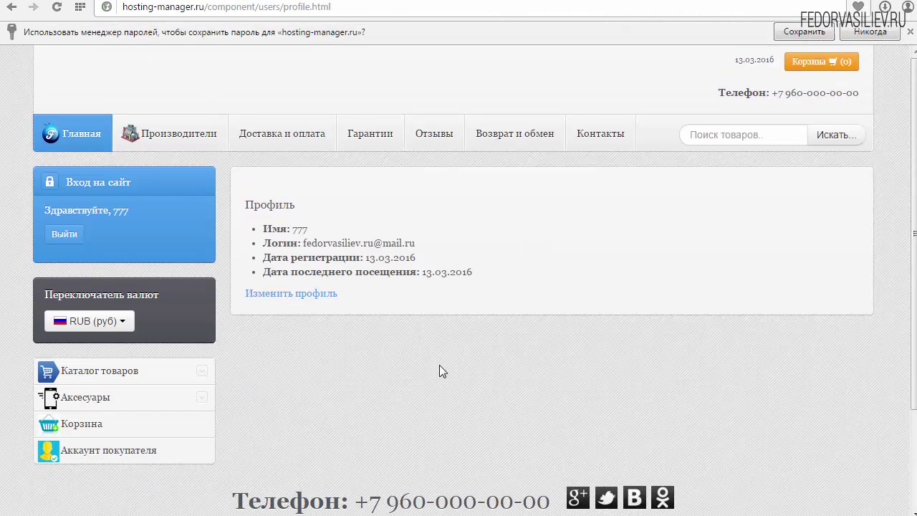
{"action": "left_click", "coordinate": [804, 36]}
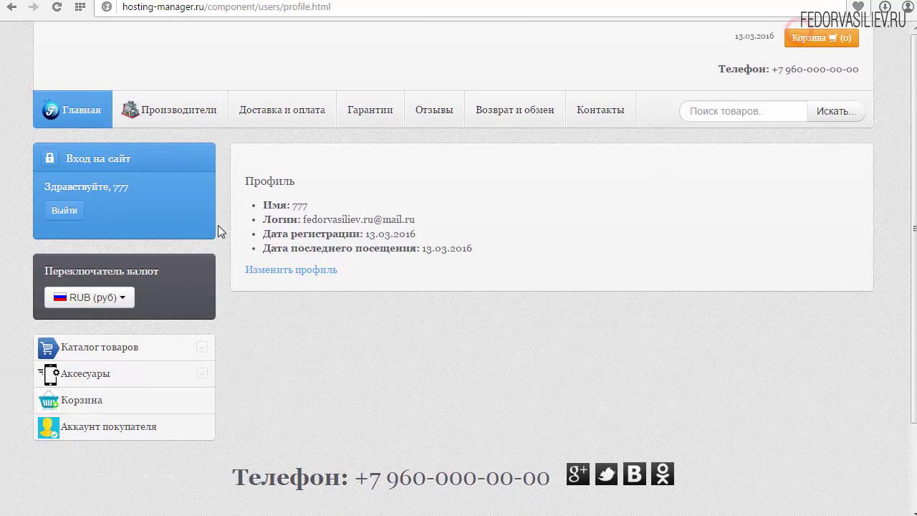
Step: Check the login greeting, open the buyer's account, and review the purchase information of the order in its order list before closing it
{"action": "left_click_drag", "start_coordinate": [39, 188], "coordinate": [140, 188]}
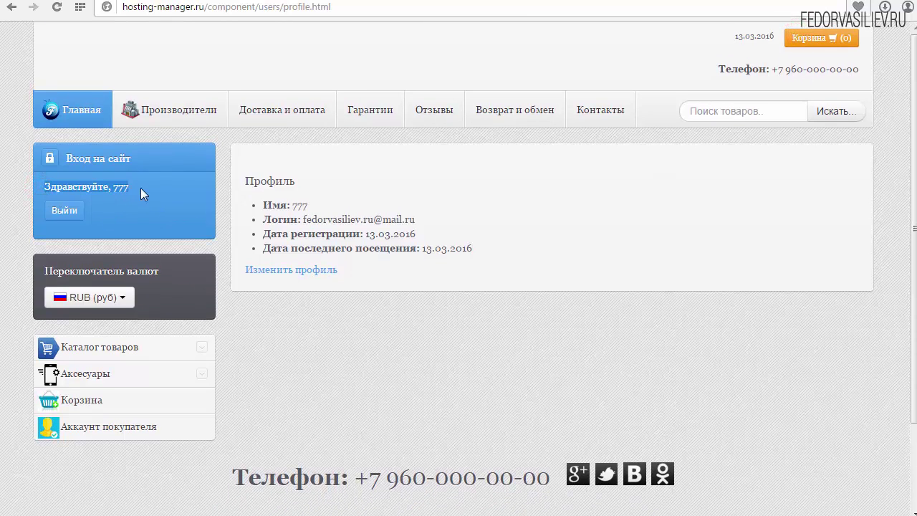
{"action": "left_click", "coordinate": [154, 189]}
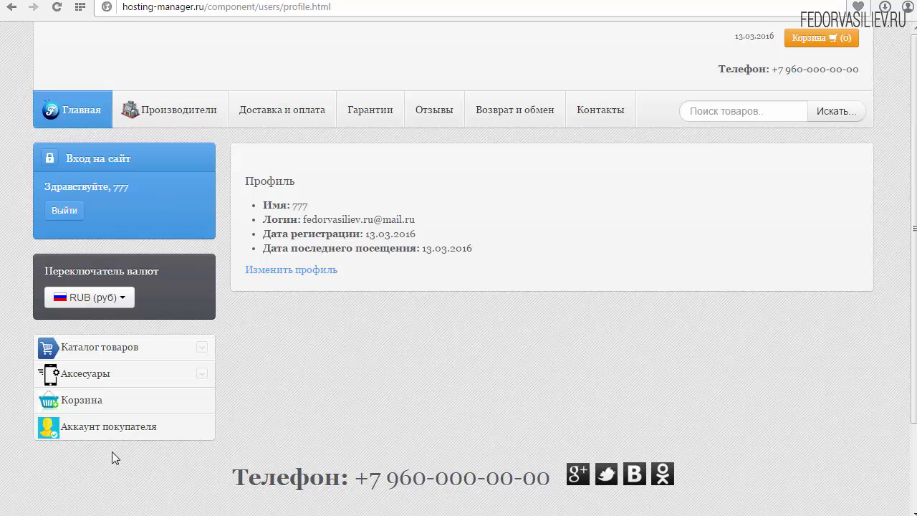
{"action": "left_click", "coordinate": [81, 431]}
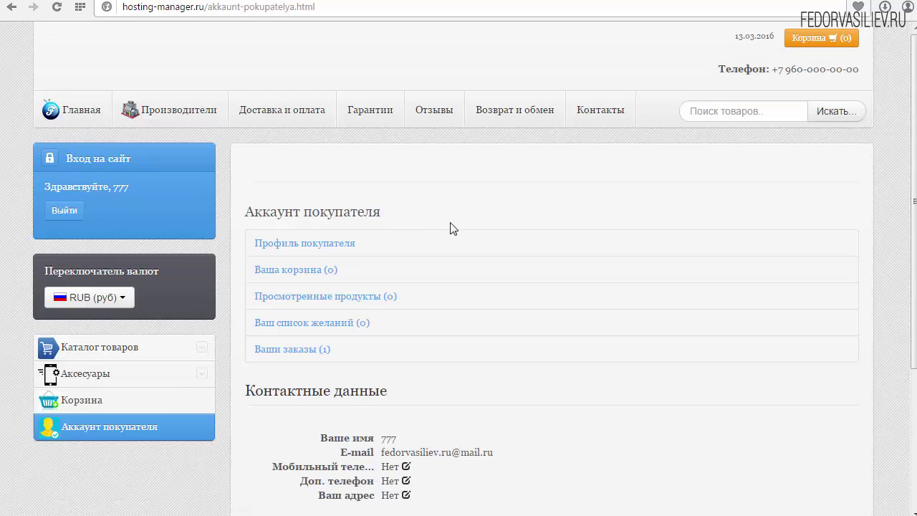
{"action": "left_click", "coordinate": [278, 351]}
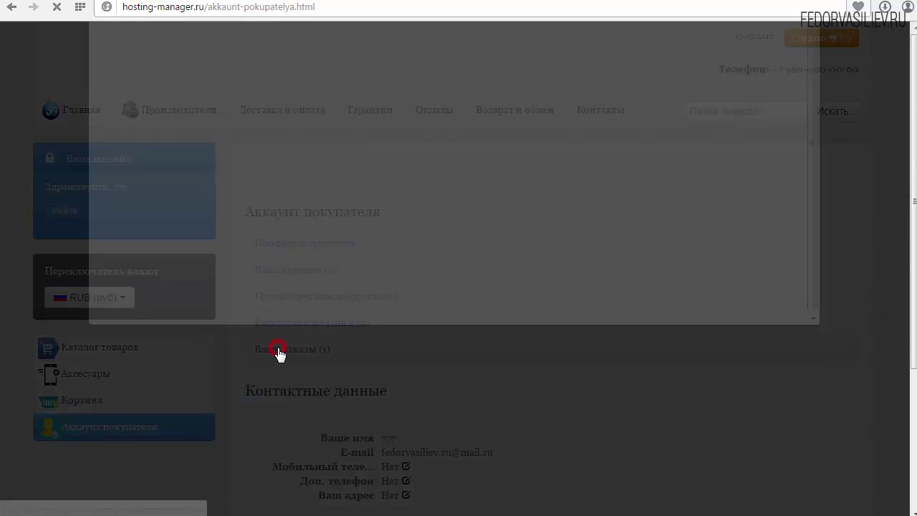
{"action": "left_click", "coordinate": [219, 108]}
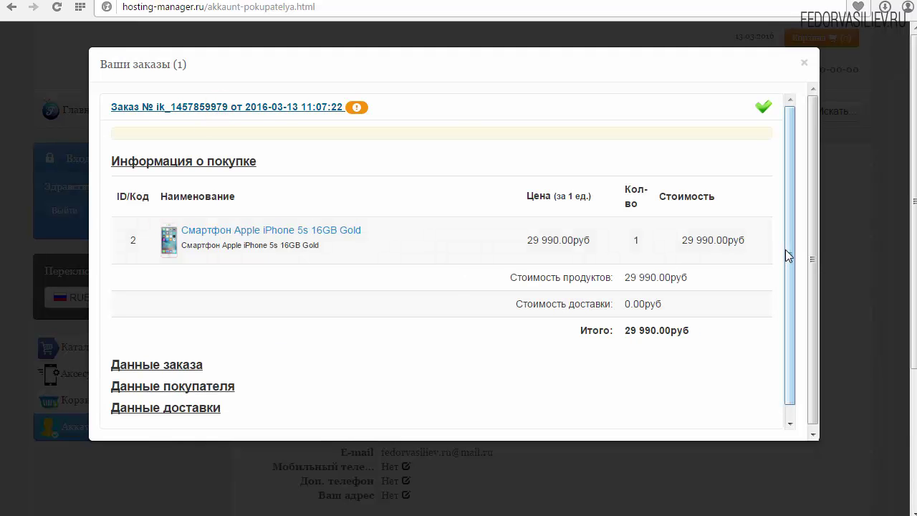
{"action": "scroll", "coordinate": [359, 297], "scroll_direction": "down", "scroll_amount": 3}
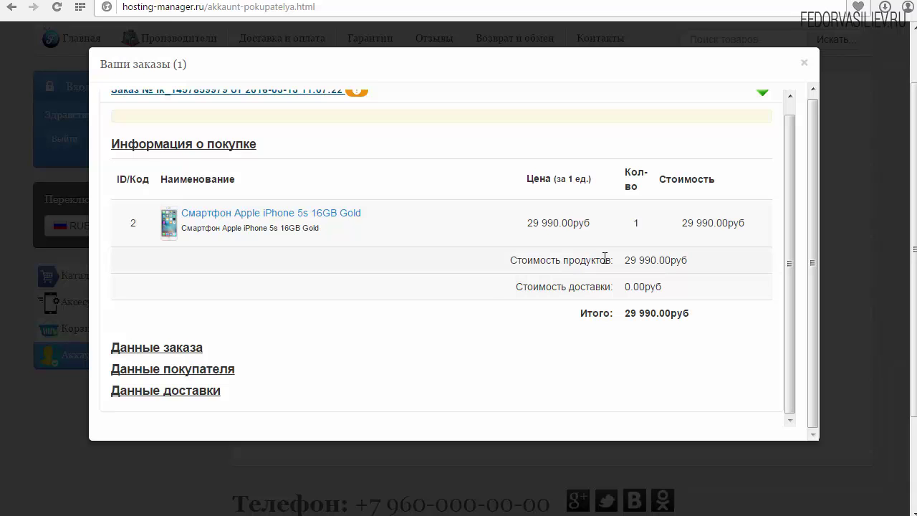
{"action": "scroll", "coordinate": [559, 263], "scroll_direction": "up", "scroll_amount": 3}
{"action": "left_click", "coordinate": [804, 62]}
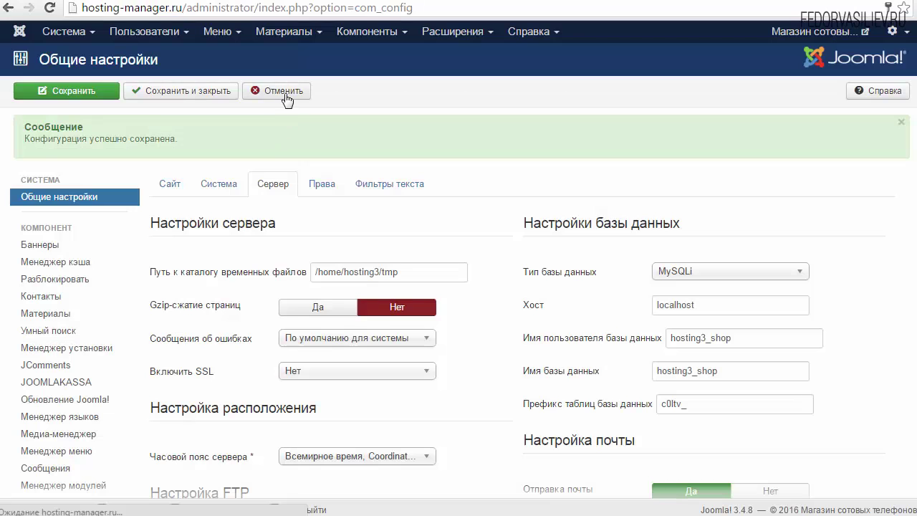
Step: Switch to the Joomla administration, close the global configuration, and check the newly registered buyer's name and login in the user manager
{"action": "left_click", "coordinate": [283, 91]}
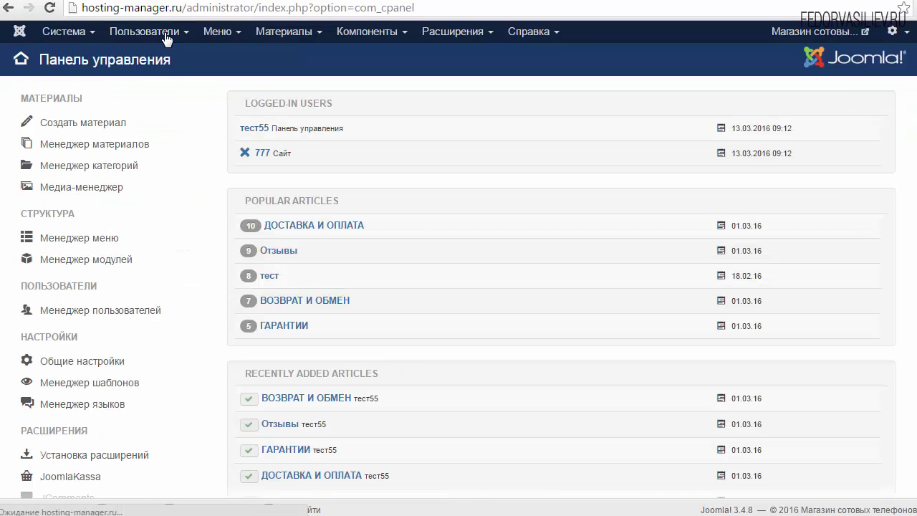
{"action": "left_click", "coordinate": [164, 33]}
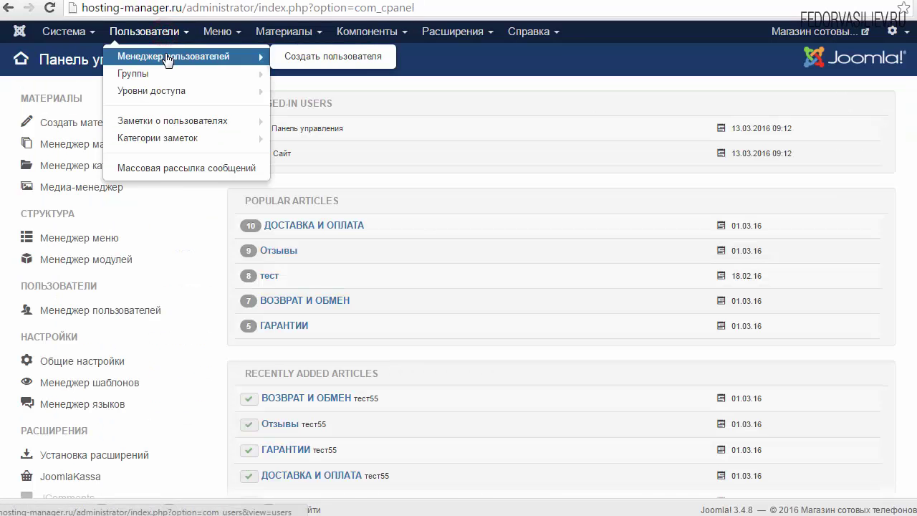
{"action": "left_click", "coordinate": [165, 54]}
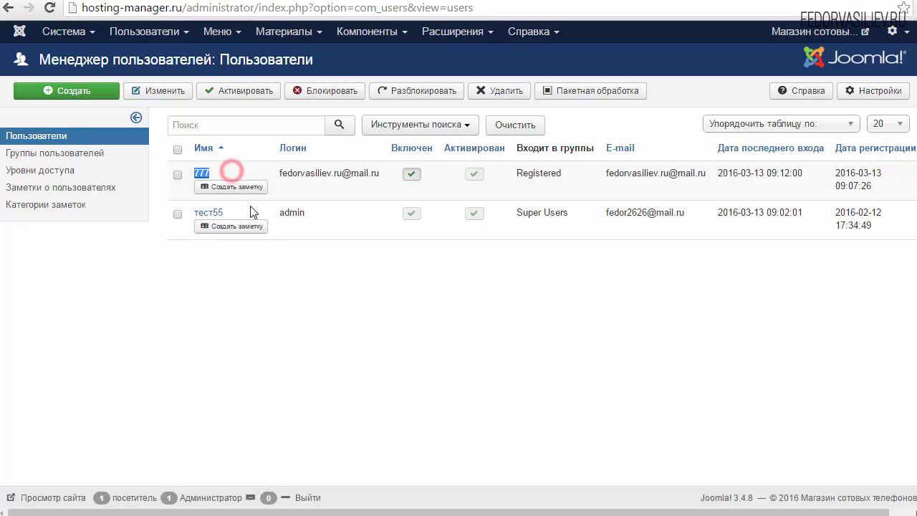
{"action": "left_click_drag", "start_coordinate": [278, 172], "coordinate": [380, 173]}
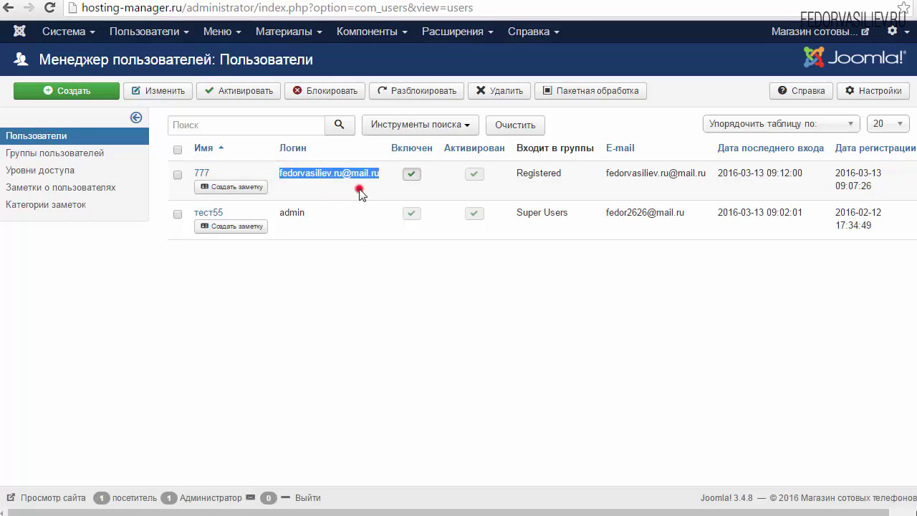
{"action": "left_click", "coordinate": [361, 192]}
{"action": "left_click", "coordinate": [225, 170]}
{"action": "left_click", "coordinate": [334, 188]}
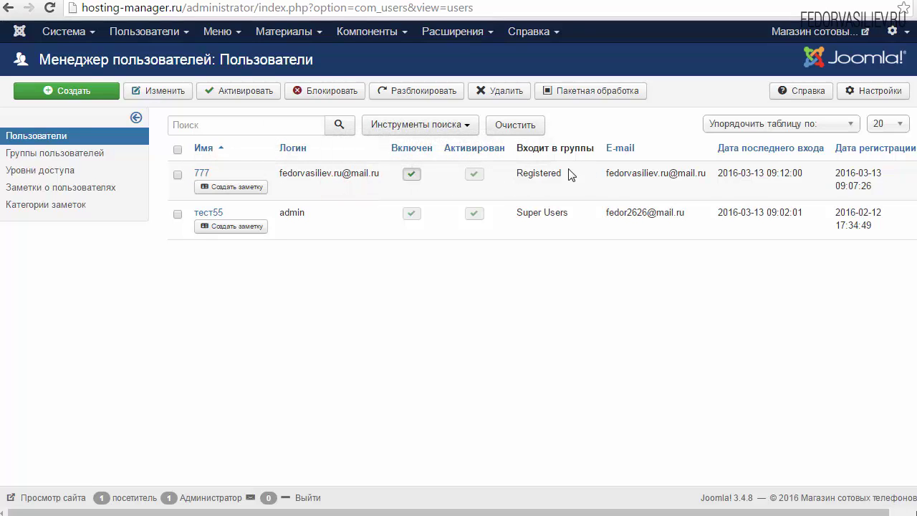
Step: Open the JoomlaKassa component's control panel and go to the most recent Apple iPhone 5s 16GB Gold order from the latest orders
{"action": "left_click", "coordinate": [367, 31]}
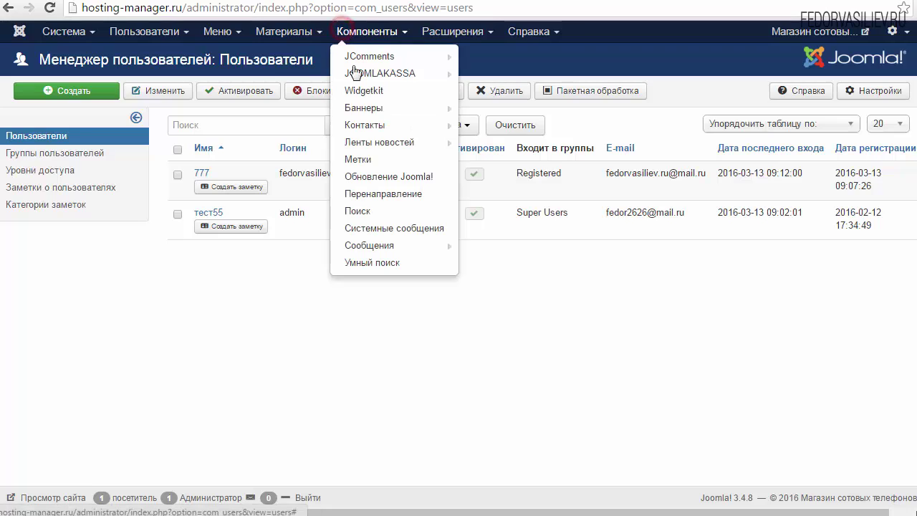
{"action": "mouse_move", "coordinate": [362, 79]}
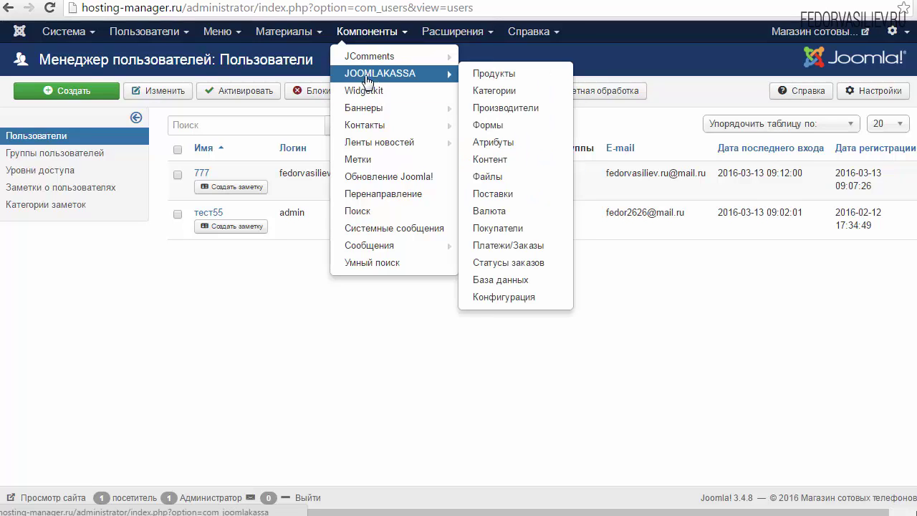
{"action": "left_click", "coordinate": [368, 74]}
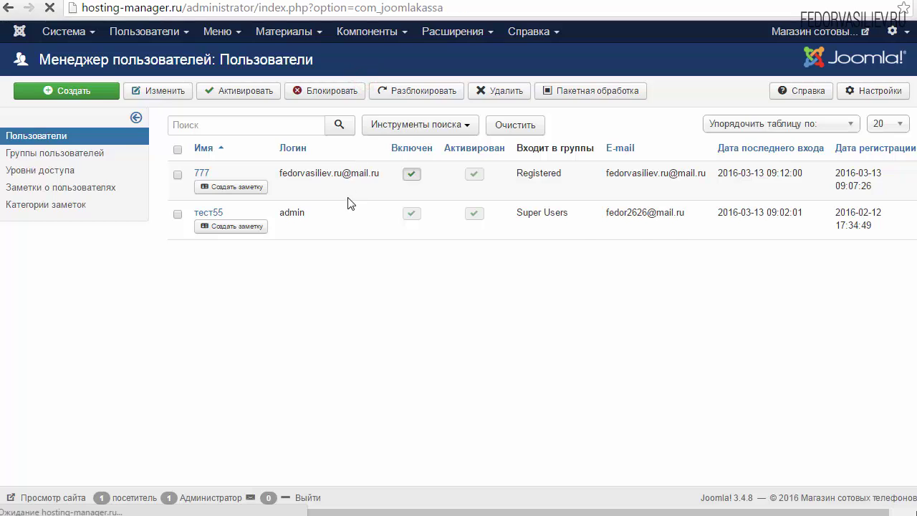
{"action": "scroll", "coordinate": [430, 230], "scroll_direction": "down", "scroll_amount": 3}
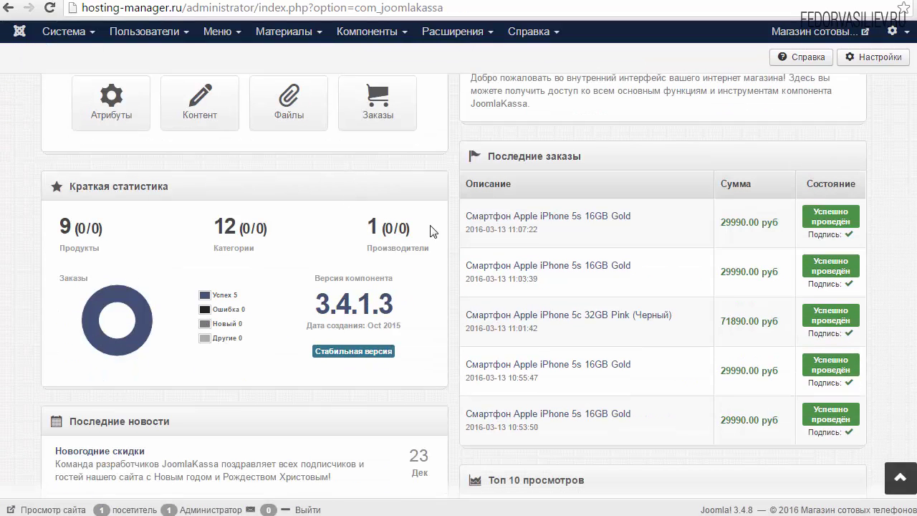
{"action": "left_click", "coordinate": [542, 216]}
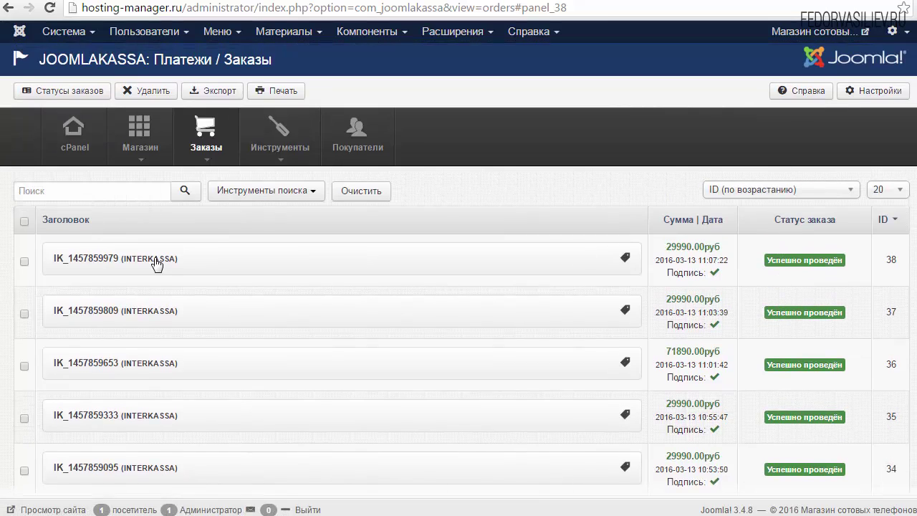
Step: Expand the newest Interkassa order and examine its order data, the buyer's name and e-mail, and the purchased product
{"action": "left_click", "coordinate": [153, 258]}
{"action": "scroll", "coordinate": [84, 207], "scroll_direction": "down", "scroll_amount": 2}
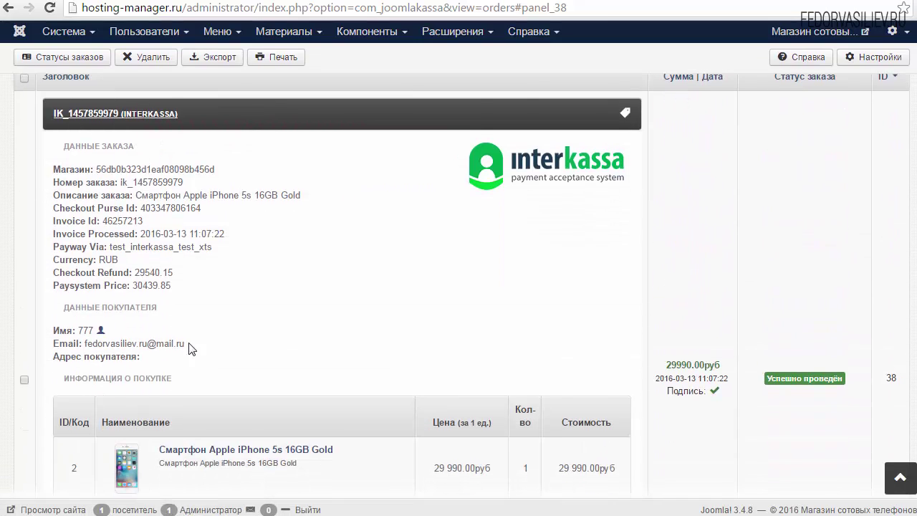
{"action": "left_click_drag", "start_coordinate": [184, 344], "coordinate": [83, 344]}
{"action": "left_click", "coordinate": [114, 344]}
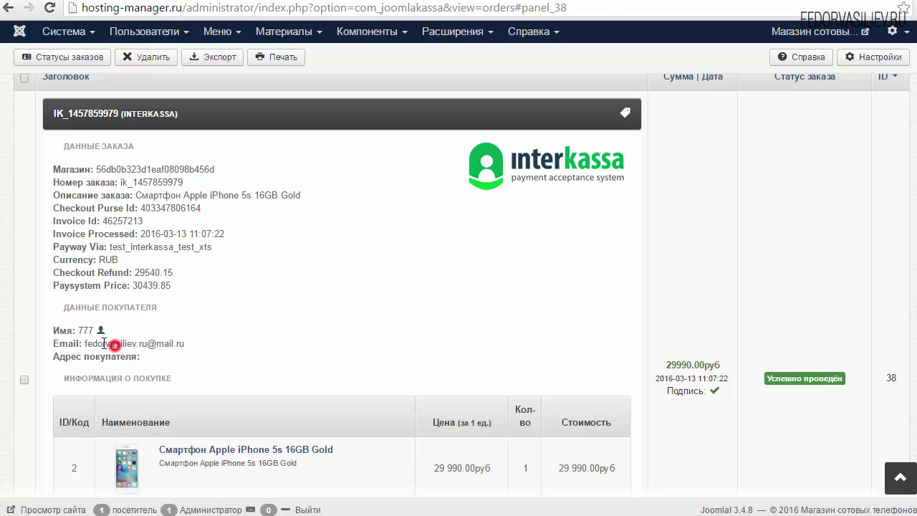
{"action": "left_click", "coordinate": [242, 328]}
{"action": "scroll", "coordinate": [803, 348], "scroll_direction": "down", "scroll_amount": 1}
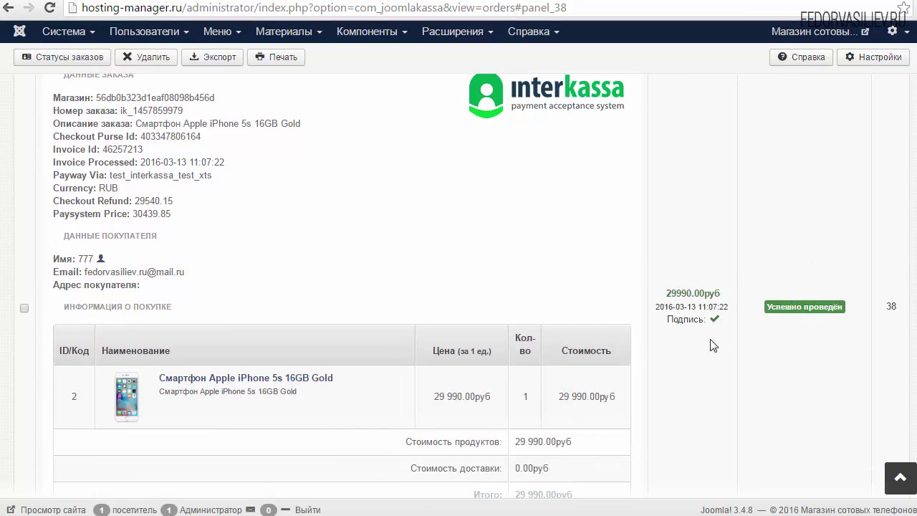
Step: Open the order's status editing form and review the available order states without choosing one
{"action": "left_click", "coordinate": [804, 307]}
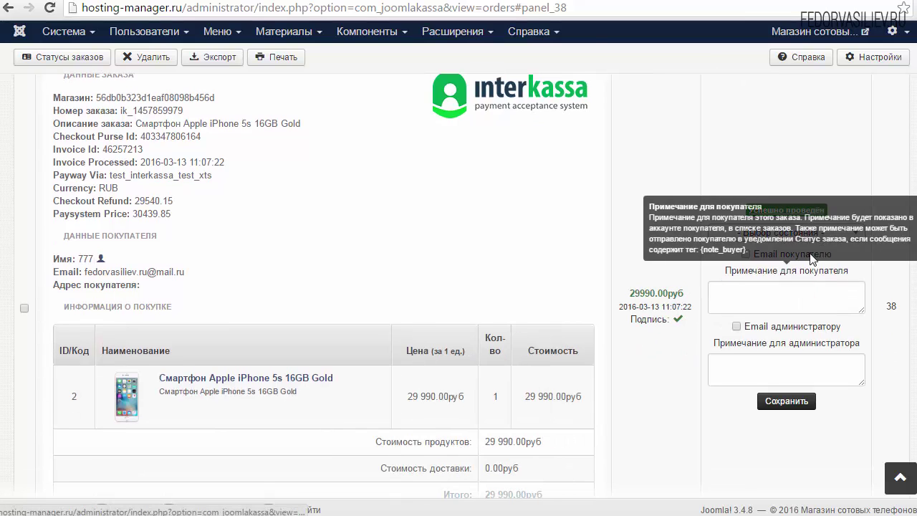
{"action": "left_click", "coordinate": [831, 233]}
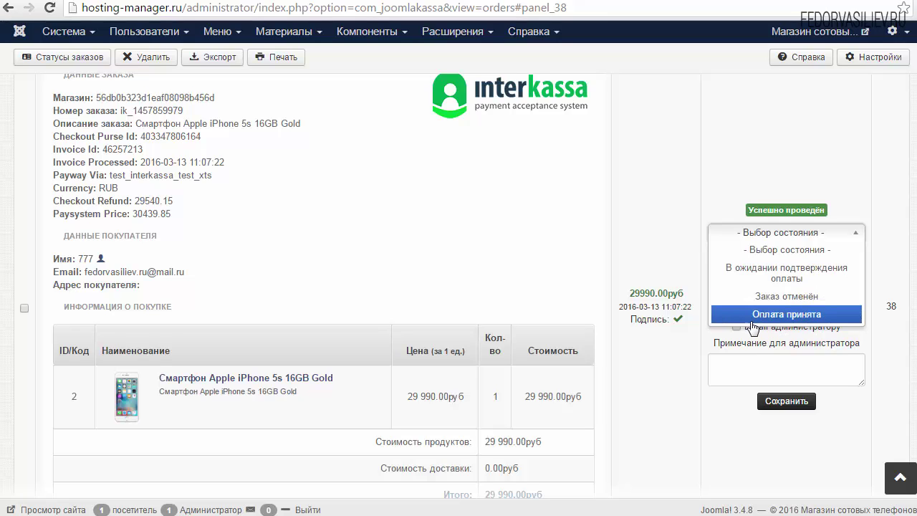
{"action": "left_click", "coordinate": [717, 164]}
{"action": "left_click", "coordinate": [753, 233]}
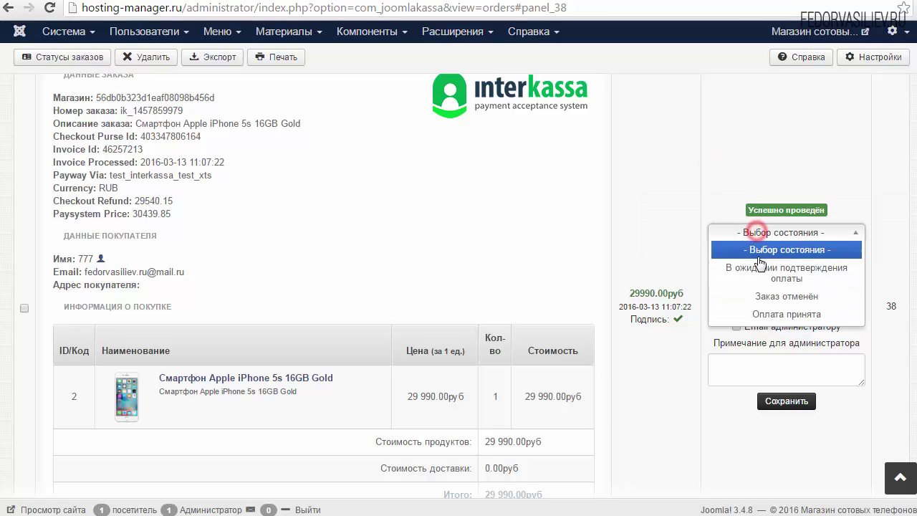
{"action": "left_click", "coordinate": [743, 186]}
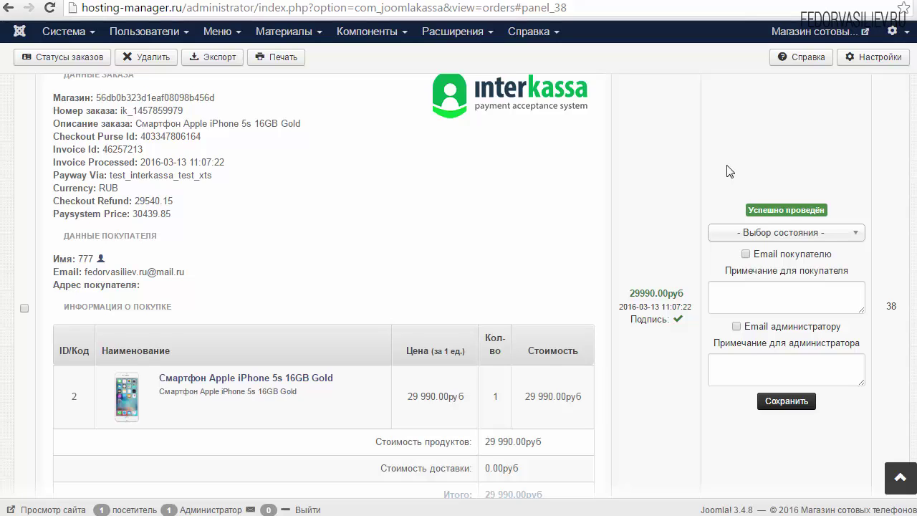
{"action": "left_click", "coordinate": [756, 235]}
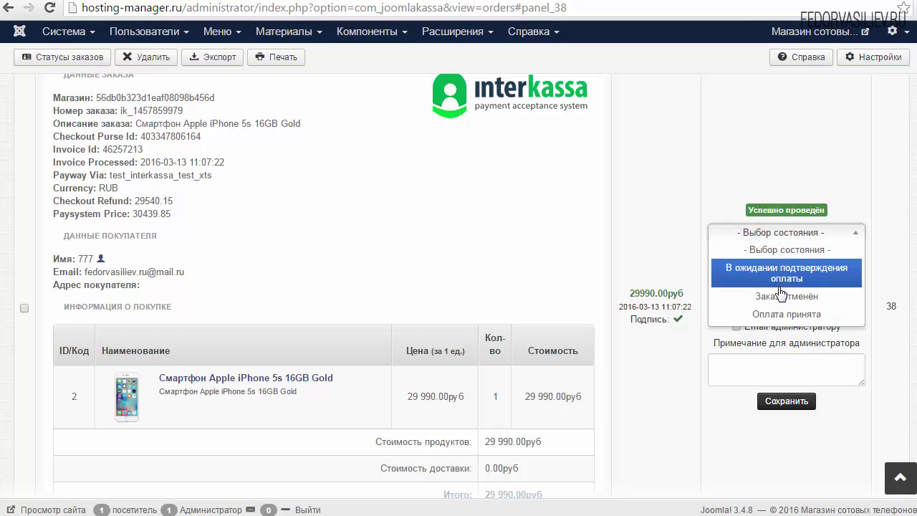
{"action": "left_click", "coordinate": [747, 159]}
{"action": "left_click", "coordinate": [784, 232]}
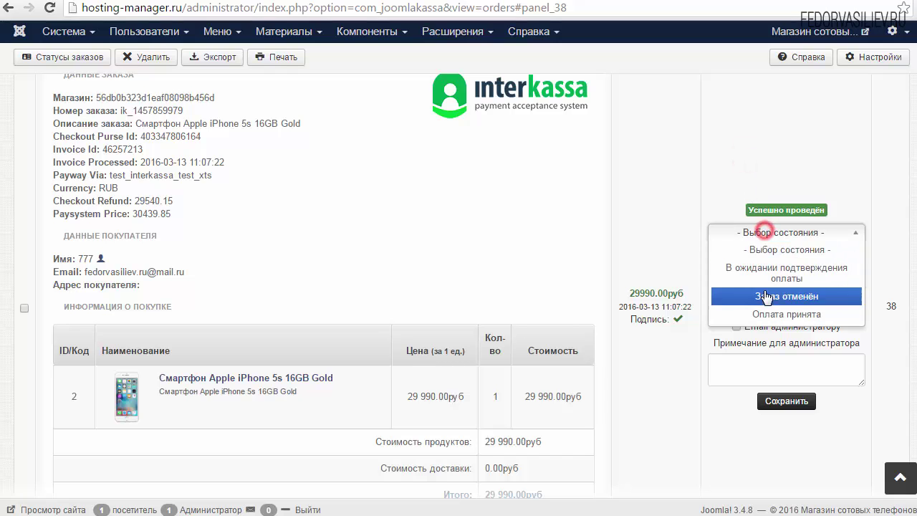
{"action": "left_click", "coordinate": [734, 177]}
Step: Enable the "Email покупателю" notification for the order and recheck the state choices, leaving the state unselected
{"action": "left_click", "coordinate": [745, 253]}
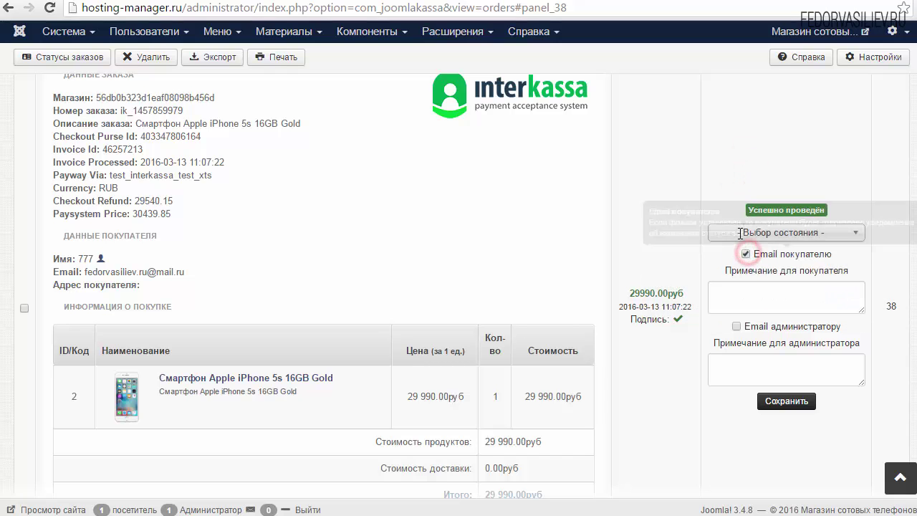
{"action": "left_click", "coordinate": [738, 233]}
{"action": "left_click", "coordinate": [751, 162]}
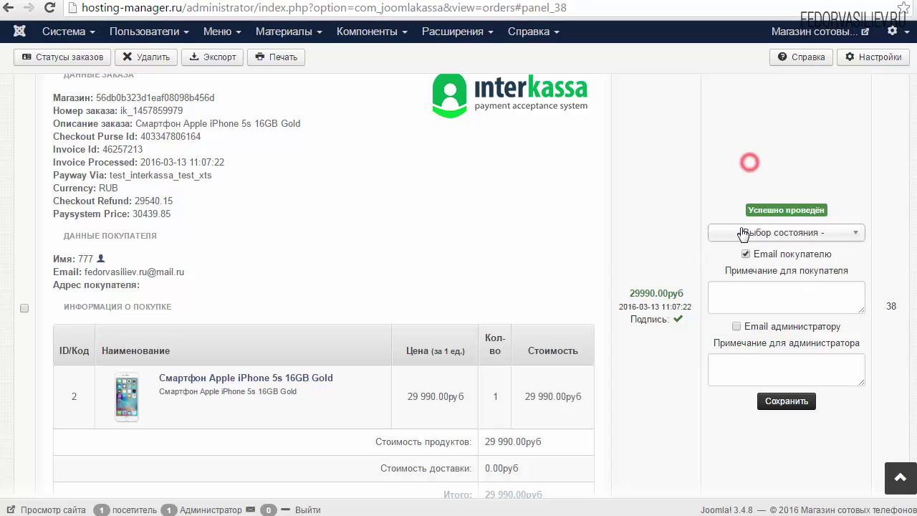
{"action": "left_click", "coordinate": [755, 234]}
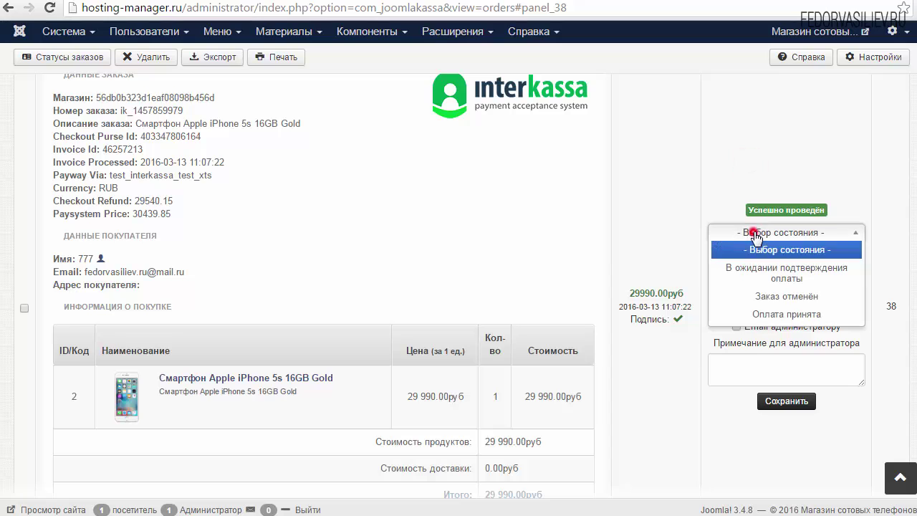
{"action": "left_click", "coordinate": [731, 176]}
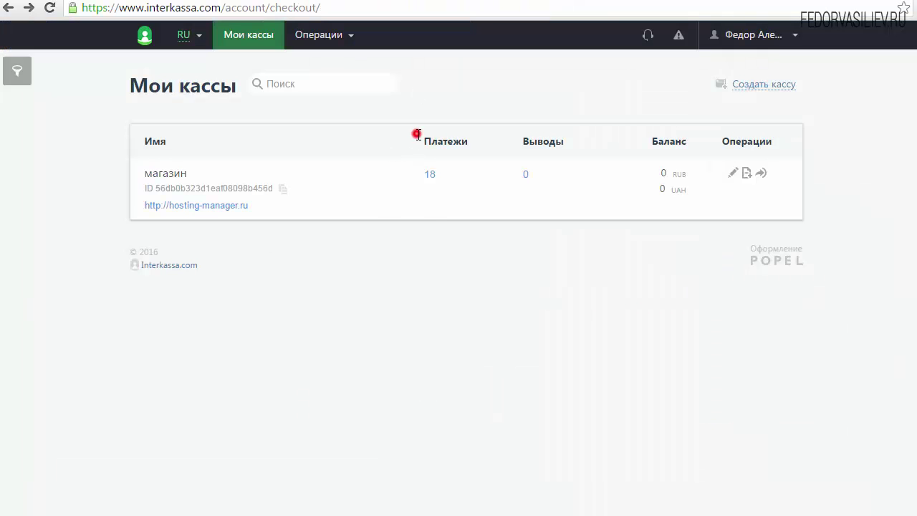
Step: Switch to the Interkassa account, open the payments of the "магазин" cash desk, and review the accepted payments and their amounts
{"action": "left_click_drag", "start_coordinate": [418, 134], "coordinate": [474, 136]}
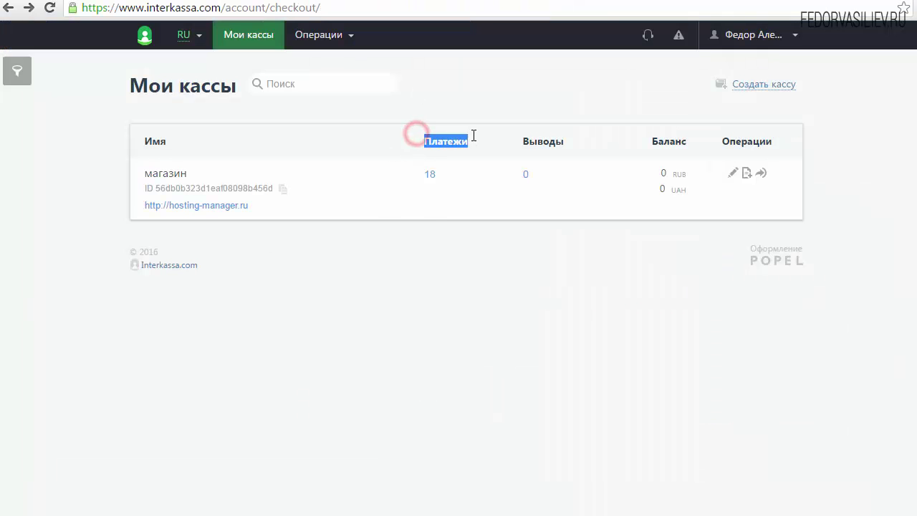
{"action": "left_click", "coordinate": [481, 144]}
{"action": "left_click", "coordinate": [429, 174]}
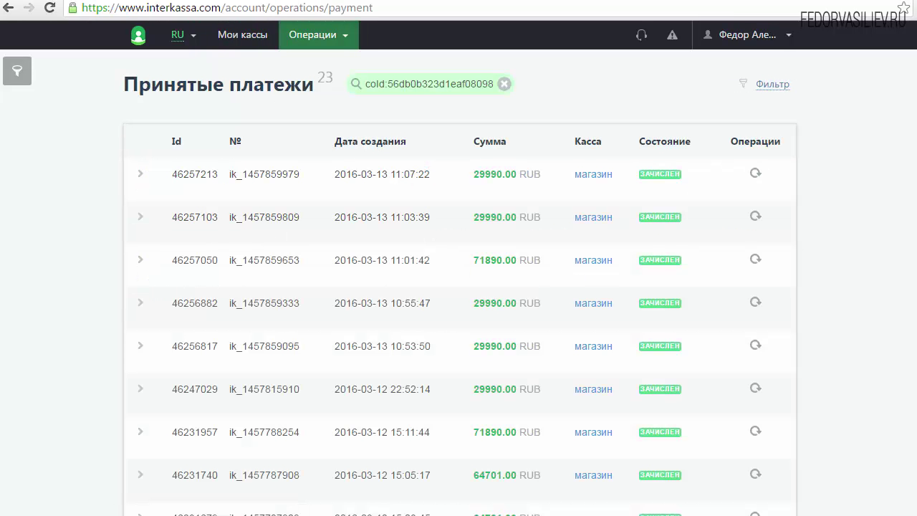
{"action": "scroll", "coordinate": [907, 129], "scroll_direction": "down", "scroll_amount": 3}
{"action": "scroll", "coordinate": [475, 258], "scroll_direction": "up", "scroll_amount": 4}
{"action": "mouse_move", "coordinate": [460, 174]}
{"action": "left_mouse_down"}
{"action": "mouse_move", "coordinate": [536, 178]}
{"action": "mouse_move", "coordinate": [545, 197]}
{"action": "left_mouse_up"}
{"action": "left_click", "coordinate": [544, 197]}
Step: Open Interkassa's fund withdrawals section and bring up the form for creating the first withdrawal
{"action": "left_click", "coordinate": [309, 39]}
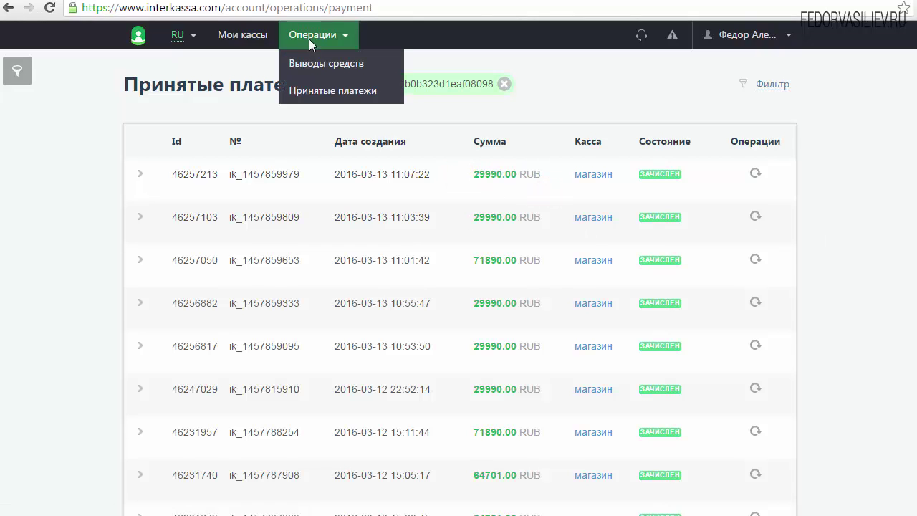
{"action": "left_click", "coordinate": [311, 64]}
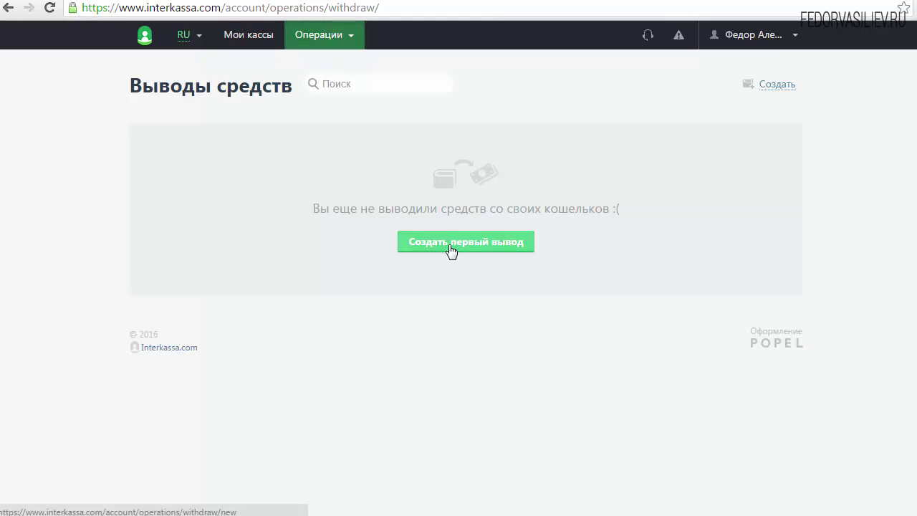
{"action": "left_click", "coordinate": [451, 249]}
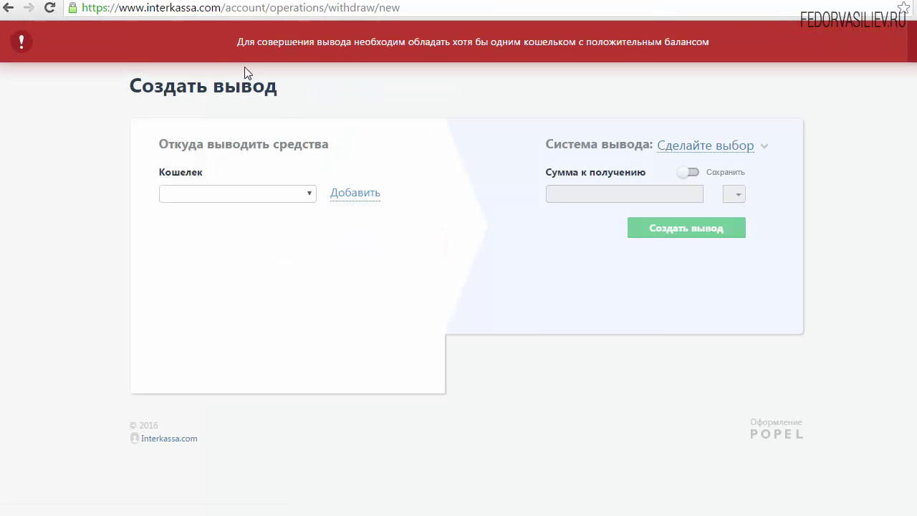
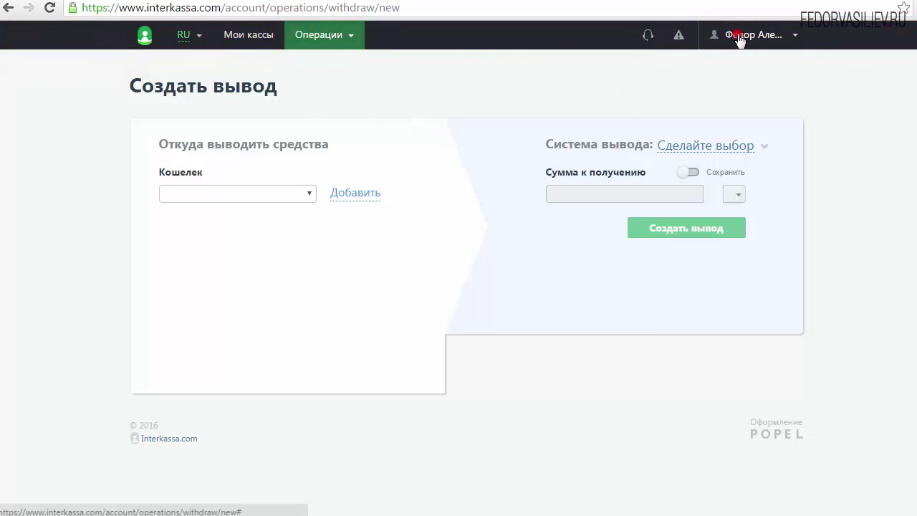
{"action": "left_click", "coordinate": [727, 35]}
{"action": "left_click", "coordinate": [368, 109]}
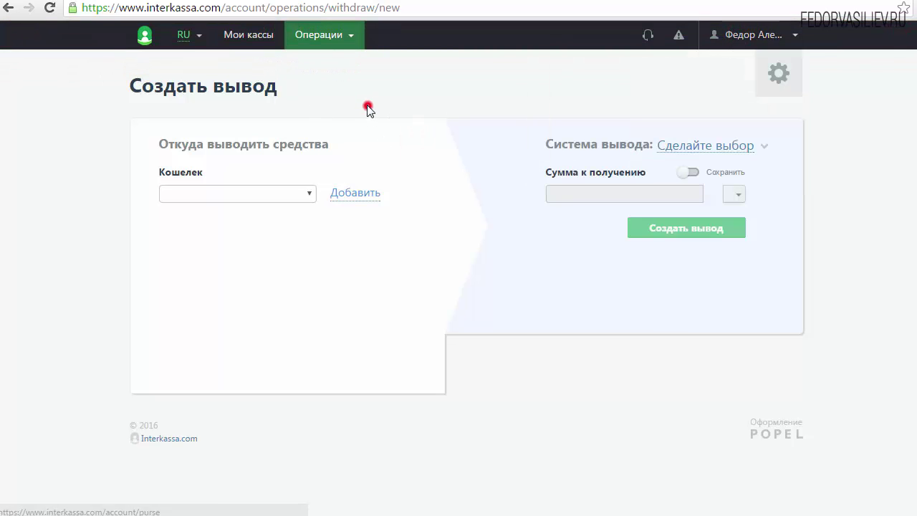
{"action": "left_click", "coordinate": [756, 35]}
{"action": "left_click", "coordinate": [436, 75]}
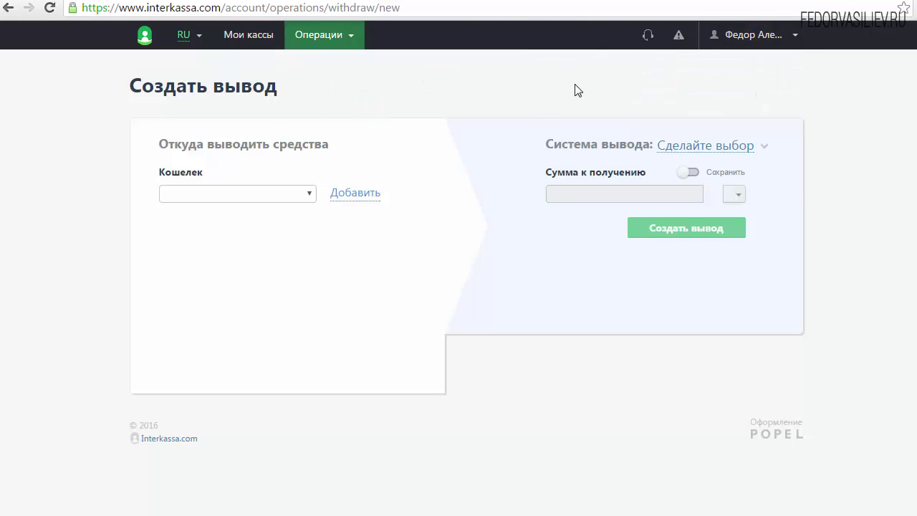
Step: Open Interkassa's support contacts, review the support e-mail and regional phone number, and close them
{"action": "left_click", "coordinate": [649, 37]}
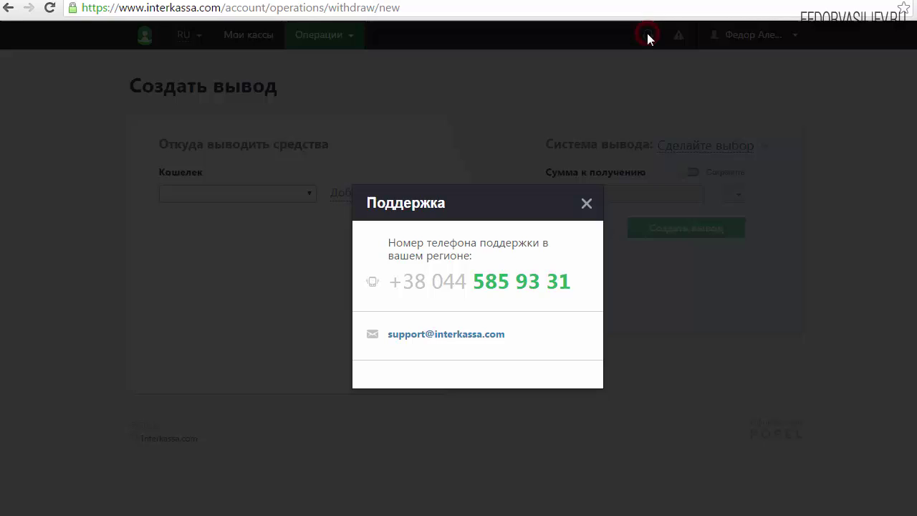
{"action": "left_click_drag", "start_coordinate": [420, 340], "coordinate": [504, 342]}
{"action": "left_click", "coordinate": [514, 348]}
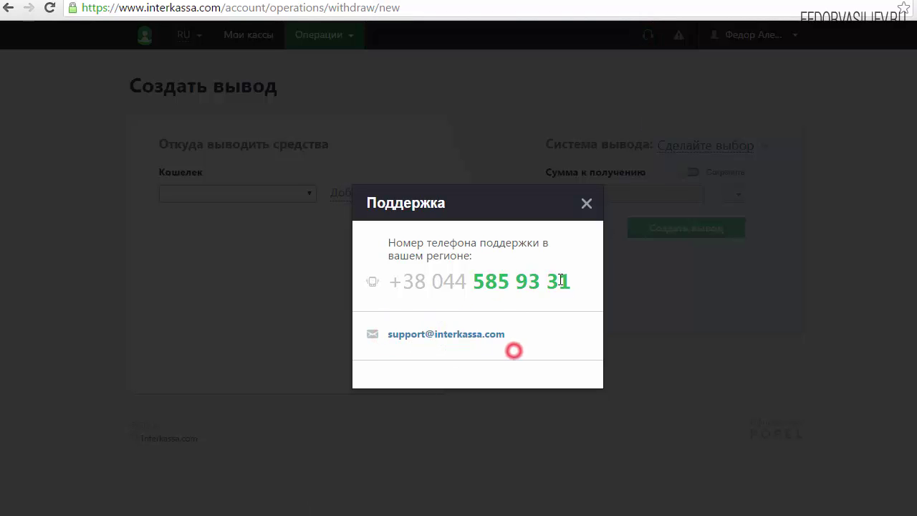
{"action": "left_click_drag", "start_coordinate": [581, 281], "coordinate": [552, 283]}
{"action": "left_click", "coordinate": [425, 285]}
{"action": "left_click", "coordinate": [553, 283]}
{"action": "left_click_drag", "start_coordinate": [414, 282], "coordinate": [579, 278]}
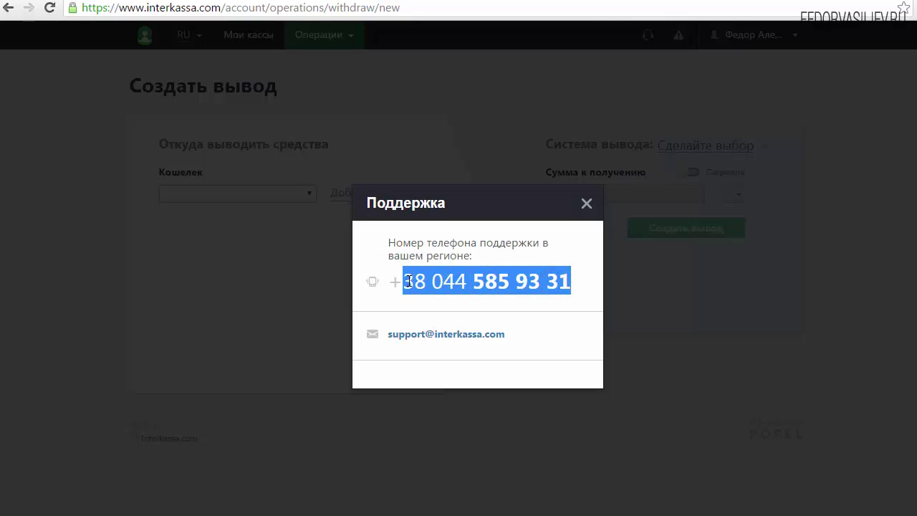
{"action": "left_click", "coordinate": [408, 281]}
{"action": "left_click_drag", "start_coordinate": [390, 281], "coordinate": [430, 283]}
{"action": "left_click", "coordinate": [538, 284]}
{"action": "left_click", "coordinate": [430, 282]}
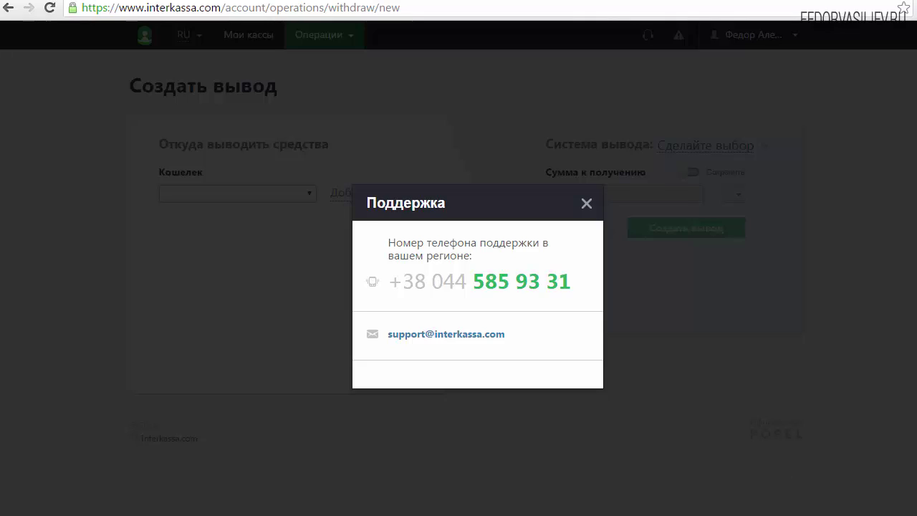
{"action": "key", "text": "Escape"}
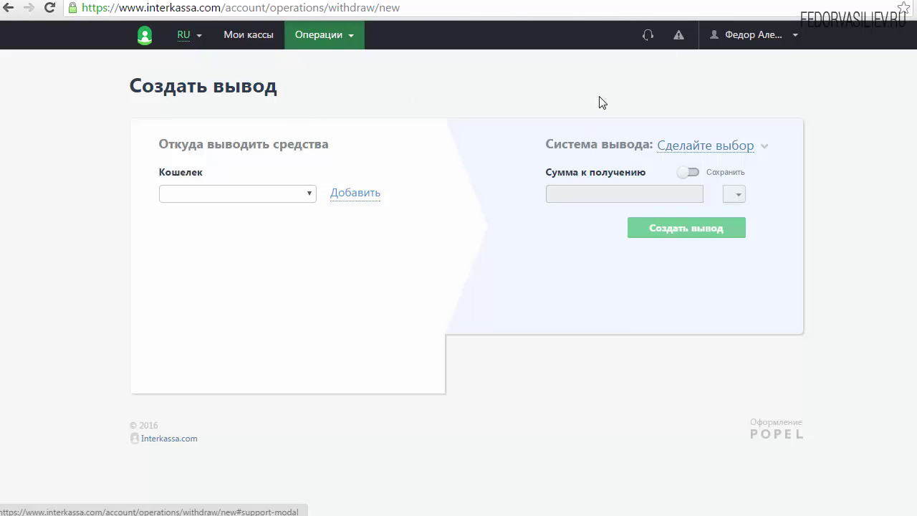
Step: Open the payment systems settings of the "магазин" cash desk and switch off "Тестовая платежная система"
{"action": "left_click", "coordinate": [250, 41]}
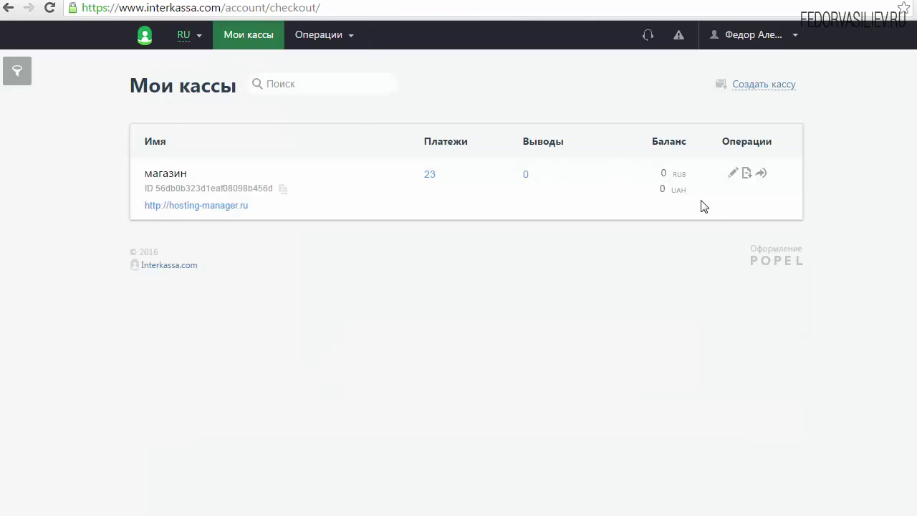
{"action": "left_click", "coordinate": [731, 174]}
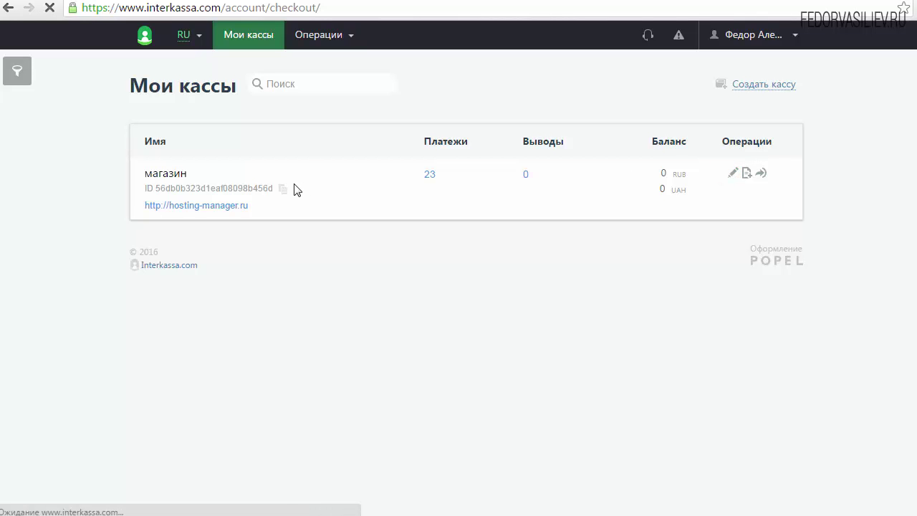
{"action": "left_click", "coordinate": [197, 201]}
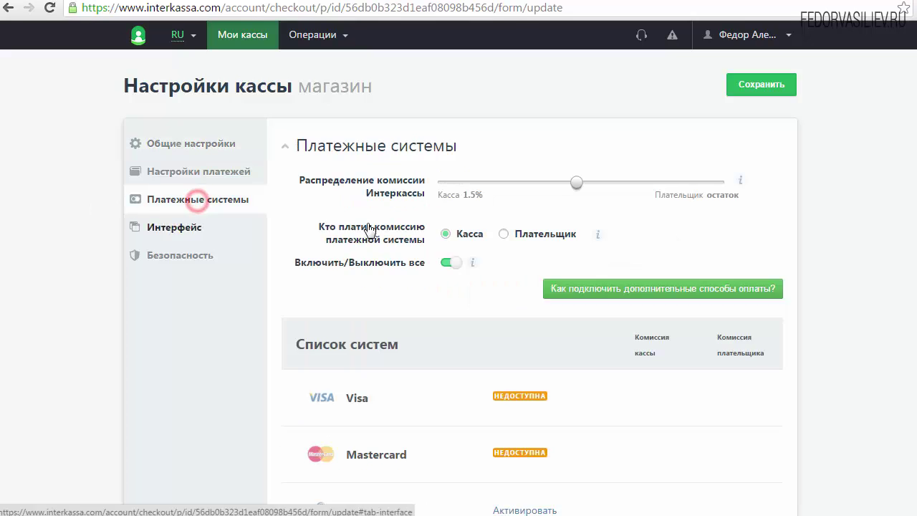
{"action": "scroll", "coordinate": [369, 226], "scroll_direction": "down", "scroll_amount": 13}
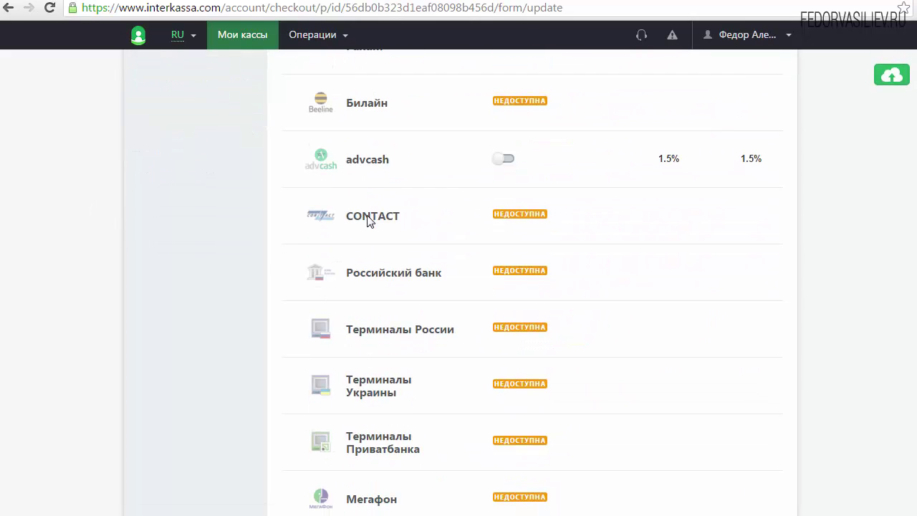
{"action": "scroll", "coordinate": [368, 220], "scroll_direction": "down", "scroll_amount": 3}
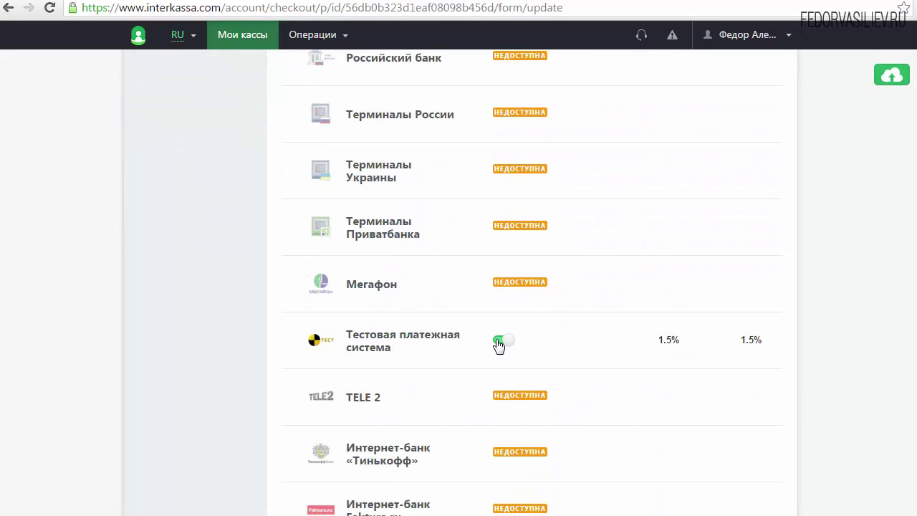
{"action": "left_click", "coordinate": [499, 342]}
Step: Enable the btce, OKPay and Payeer payment systems for the cash desk
{"action": "scroll", "coordinate": [910, 284], "scroll_direction": "down", "scroll_amount": 5}
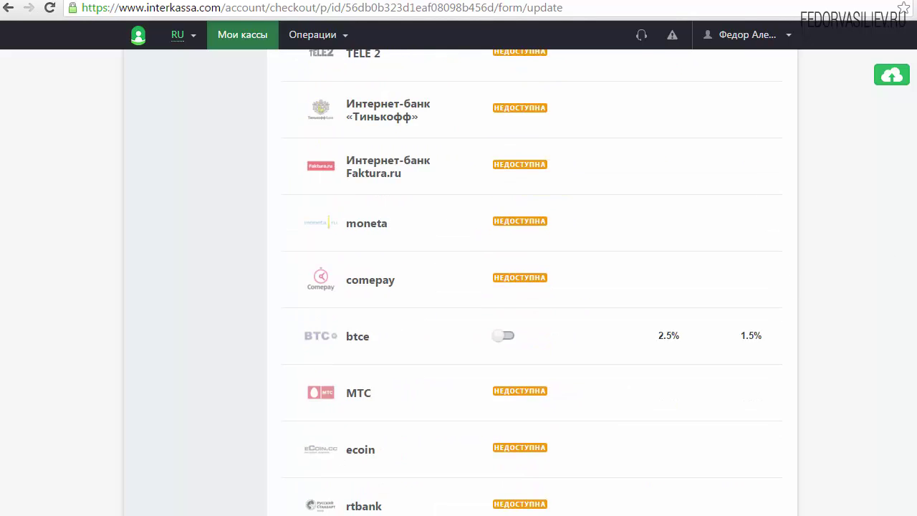
{"action": "scroll", "coordinate": [907, 358], "scroll_direction": "down", "scroll_amount": 2}
{"action": "left_click", "coordinate": [515, 218]}
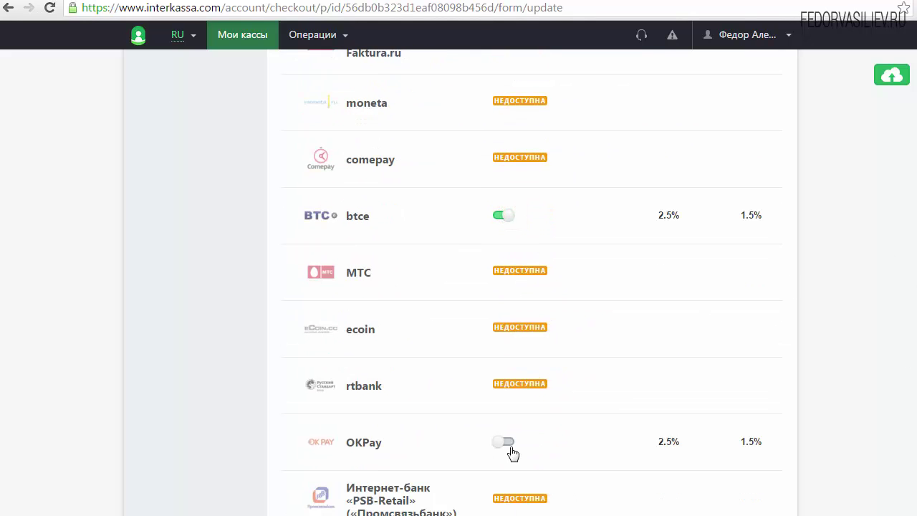
{"action": "left_click", "coordinate": [509, 445]}
{"action": "scroll", "coordinate": [914, 403], "scroll_direction": "down", "scroll_amount": 9}
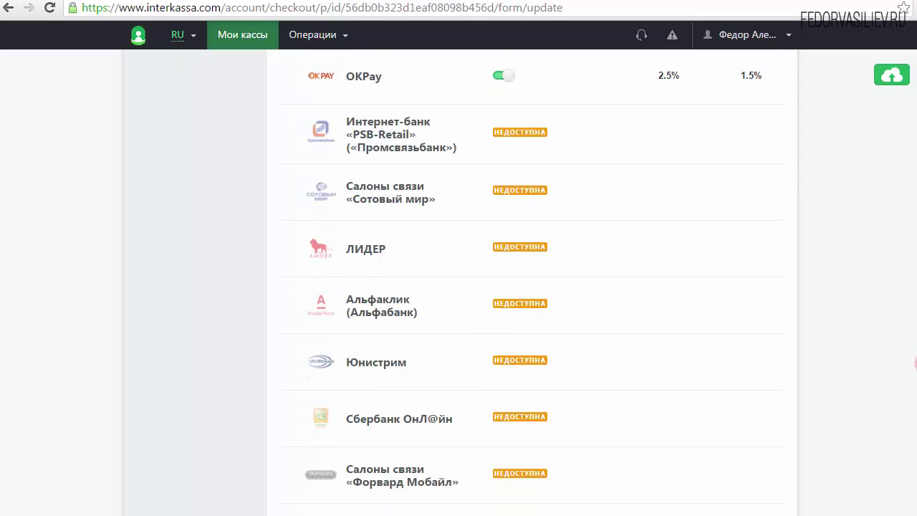
{"action": "left_click", "coordinate": [508, 294]}
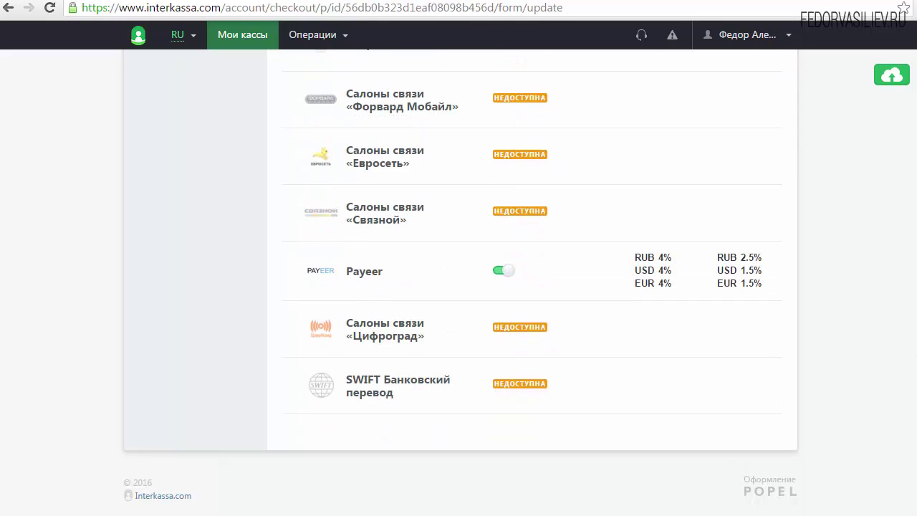
Step: Enable the advcash, PerfectMoney and Единый кошелек payment systems for the cash desk
{"action": "scroll", "coordinate": [493, 303], "scroll_direction": "up", "scroll_amount": 10}
{"action": "left_click", "coordinate": [508, 285]}
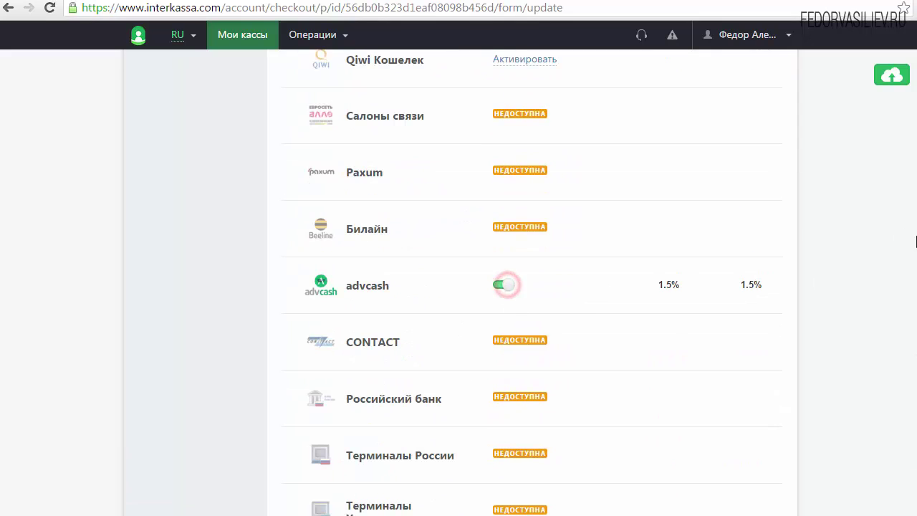
{"action": "scroll", "coordinate": [516, 301], "scroll_direction": "up", "scroll_amount": 5}
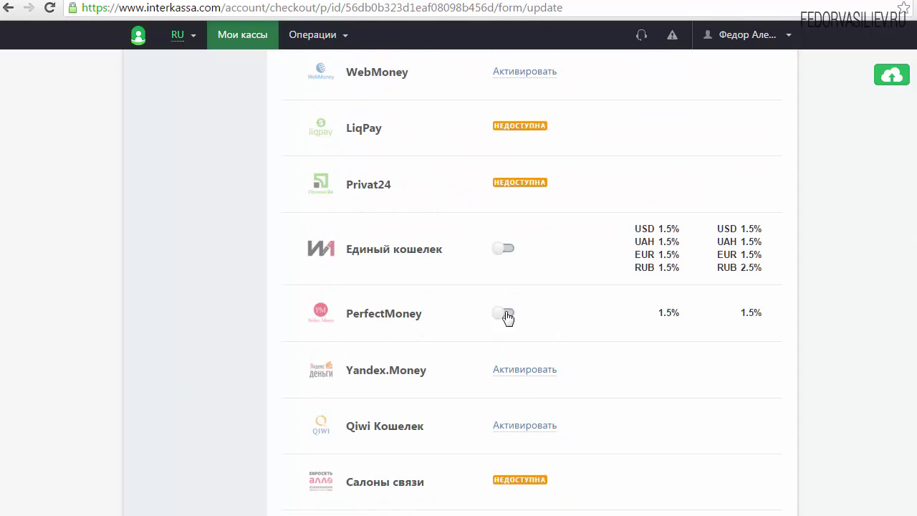
{"action": "left_click", "coordinate": [508, 315]}
{"action": "left_click", "coordinate": [511, 245]}
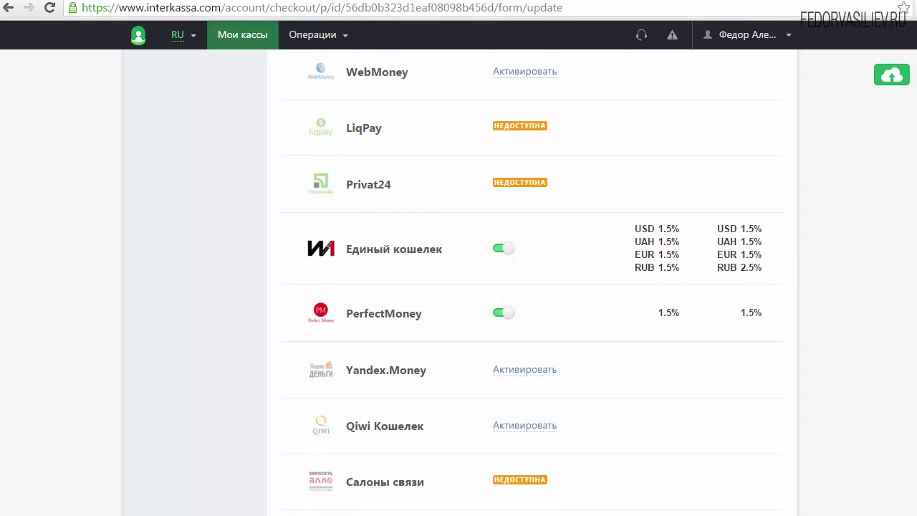
Step: Look over the payment systems that need activation and read the instructions for connecting additional payment methods
{"action": "scroll", "coordinate": [421, 335], "scroll_direction": "up", "scroll_amount": 3}
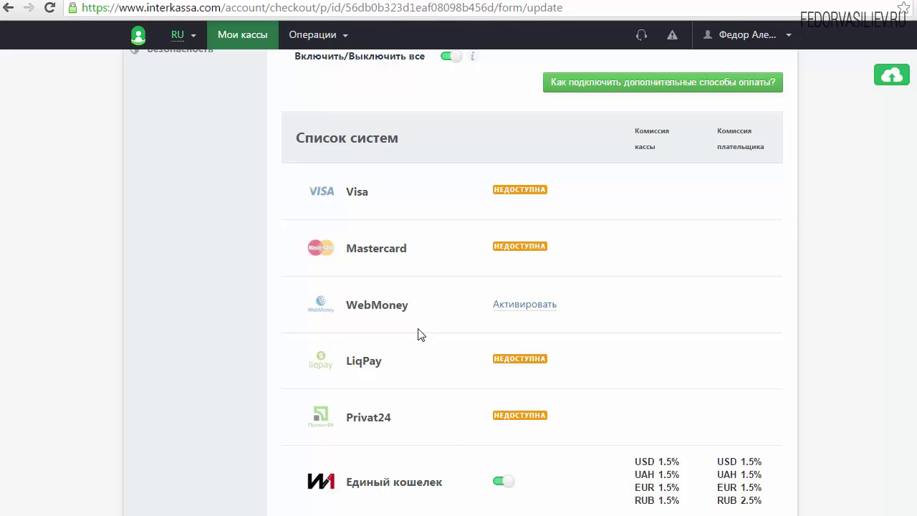
{"action": "scroll", "coordinate": [531, 287], "scroll_direction": "down", "scroll_amount": 4}
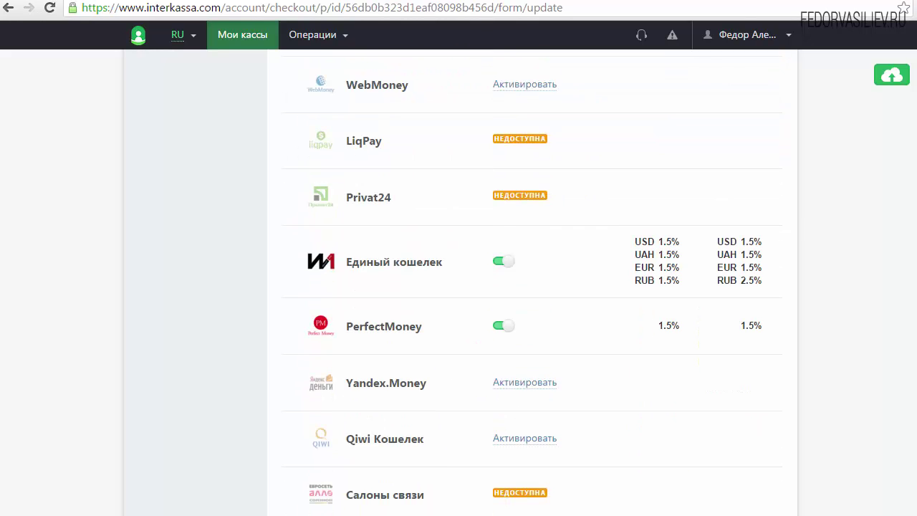
{"action": "scroll", "coordinate": [530, 286], "scroll_direction": "up", "scroll_amount": 5}
{"action": "scroll", "coordinate": [788, 179], "scroll_direction": "down", "scroll_amount": 4}
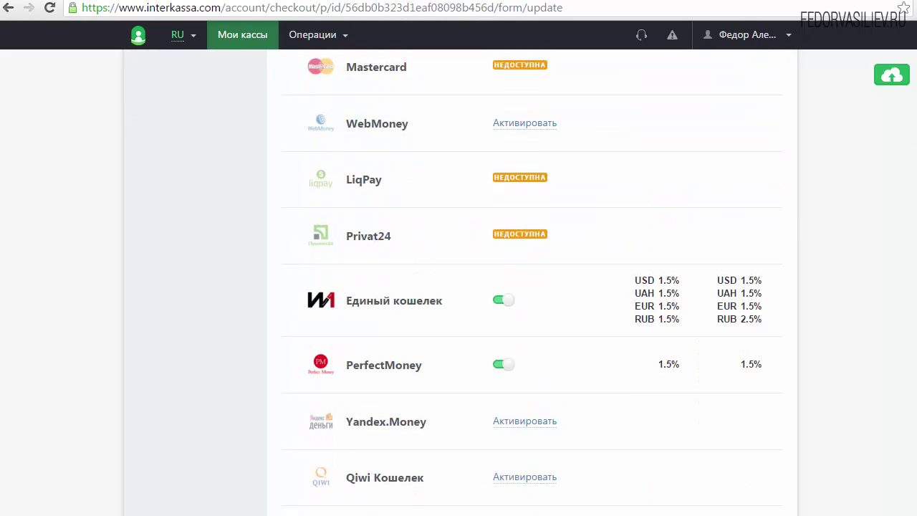
{"action": "scroll", "coordinate": [789, 179], "scroll_direction": "up", "scroll_amount": 5}
{"action": "left_click", "coordinate": [578, 250]}
{"action": "scroll", "coordinate": [543, 356], "scroll_direction": "down", "scroll_amount": 3}
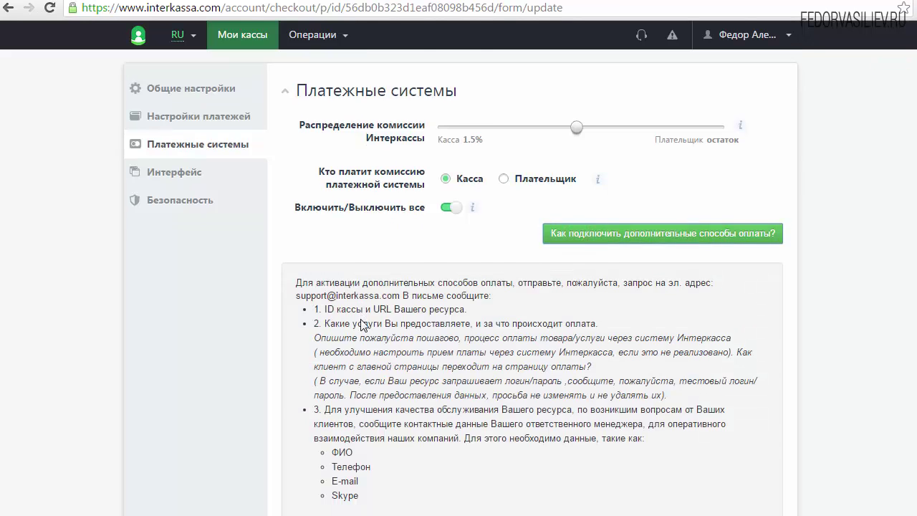
{"action": "scroll", "coordinate": [300, 167], "scroll_direction": "up", "scroll_amount": 1}
{"action": "left_click_drag", "start_coordinate": [294, 158], "coordinate": [366, 373]}
{"action": "left_click", "coordinate": [369, 370]}
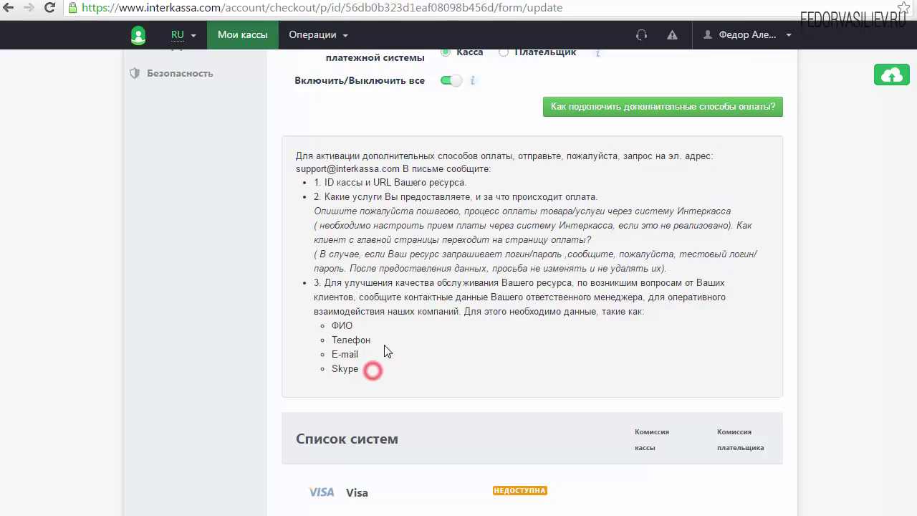
Step: Check the support e-mail in Interkassa's support contacts, close them, and look over the cash desk's payment systems list again
{"action": "scroll", "coordinate": [396, 325], "scroll_direction": "up", "scroll_amount": 3}
{"action": "left_click", "coordinate": [645, 41]}
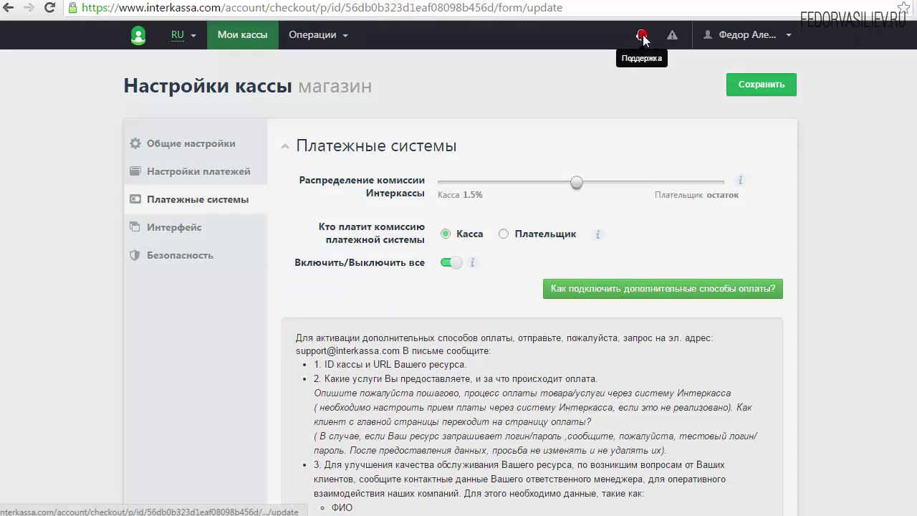
{"action": "left_click_drag", "start_coordinate": [507, 337], "coordinate": [381, 334]}
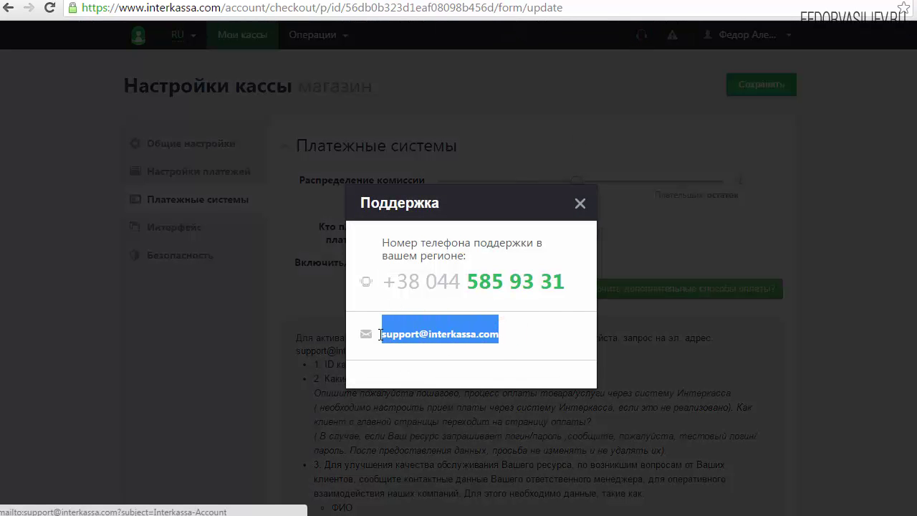
{"action": "left_click", "coordinate": [511, 335]}
{"action": "left_click", "coordinate": [580, 203]}
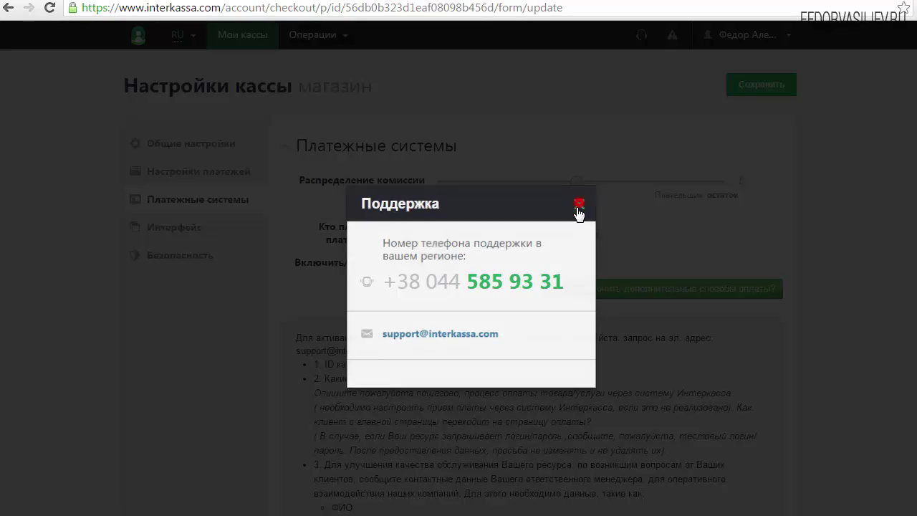
{"action": "scroll", "coordinate": [504, 350], "scroll_direction": "down", "scroll_amount": 10}
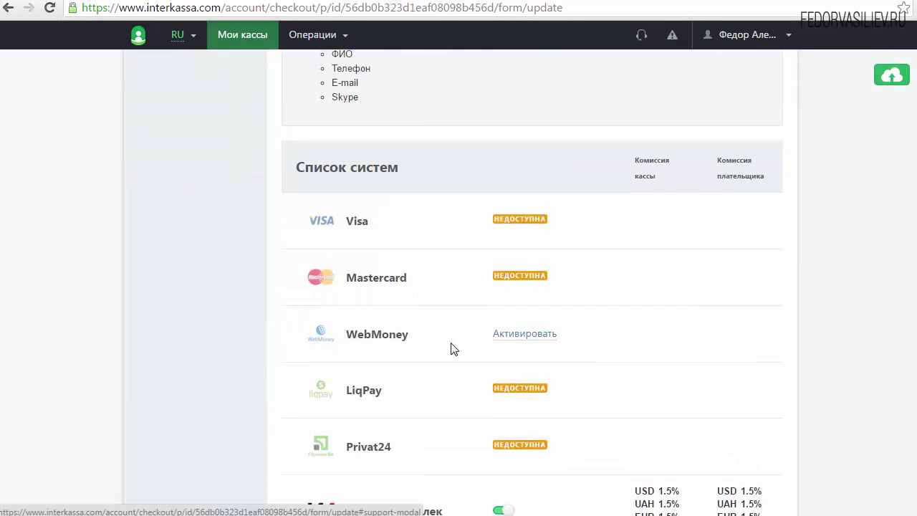
{"action": "scroll", "coordinate": [442, 387], "scroll_direction": "down", "scroll_amount": 4}
{"action": "scroll", "coordinate": [442, 387], "scroll_direction": "up", "scroll_amount": 15}
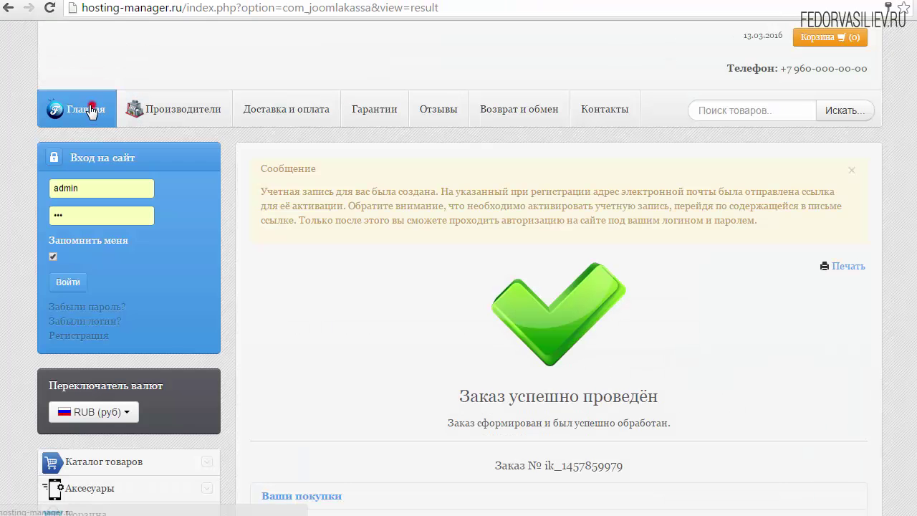
Step: Switch to the store's site, browse the Apple smartphones category from the home page, and view the Смартфон Apple iPhone 5s 16GB Gold product page
{"action": "left_click", "coordinate": [92, 109]}
{"action": "scroll", "coordinate": [352, 362], "scroll_direction": "down", "scroll_amount": 3}
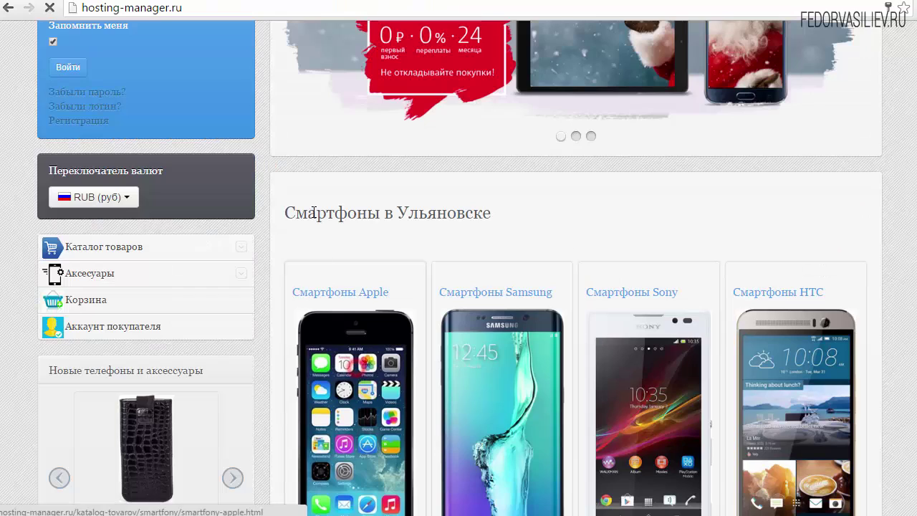
{"action": "left_click", "coordinate": [350, 365]}
{"action": "scroll", "coordinate": [313, 212], "scroll_direction": "down", "scroll_amount": 4}
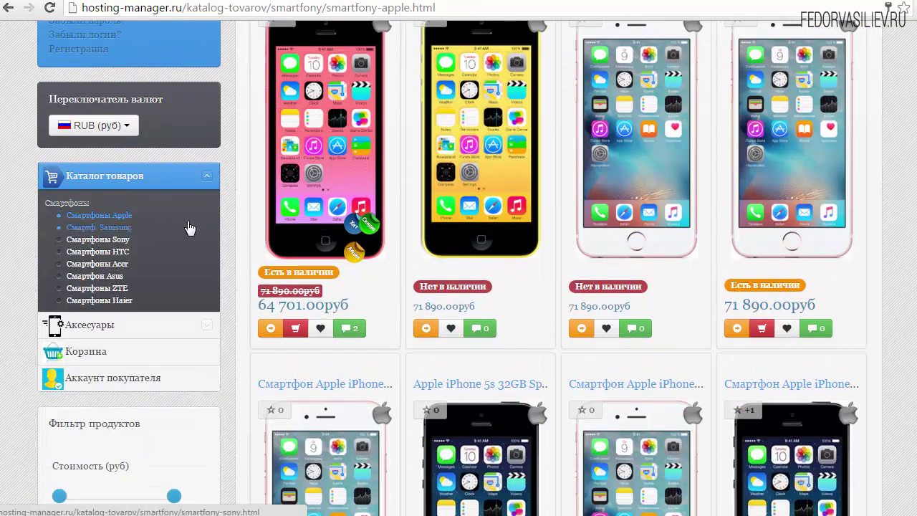
{"action": "scroll", "coordinate": [403, 311], "scroll_direction": "down", "scroll_amount": 3}
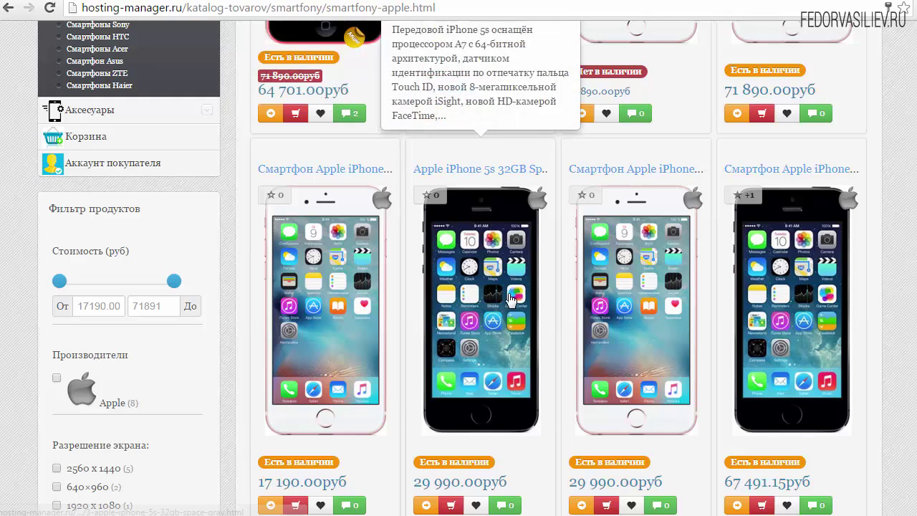
{"action": "left_click", "coordinate": [491, 245]}
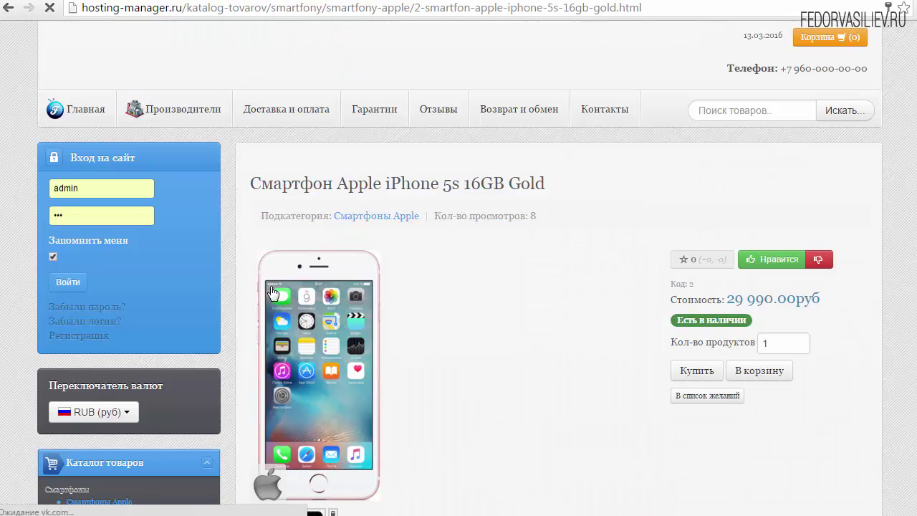
{"action": "scroll", "coordinate": [502, 297], "scroll_direction": "down", "scroll_amount": 2}
{"action": "scroll", "coordinate": [592, 294], "scroll_direction": "up", "scroll_amount": 3}
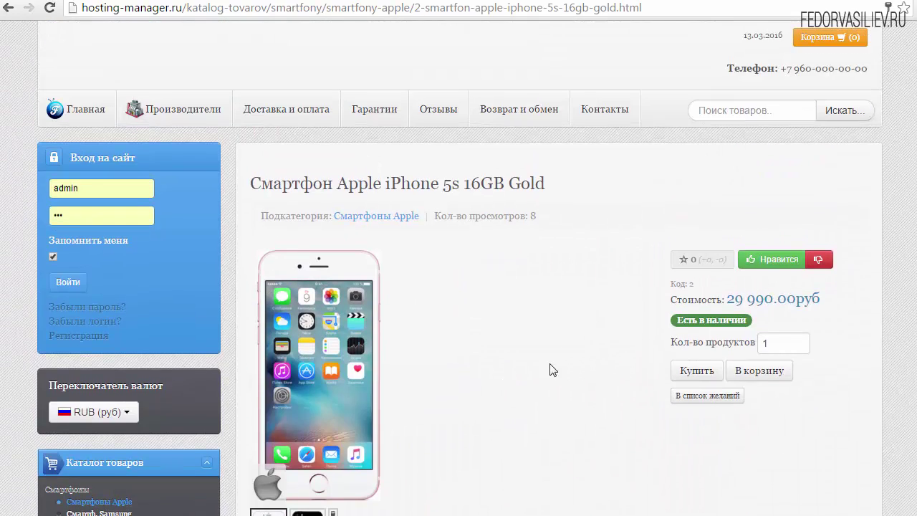
Step: Order the Смартфон Apple iPhone 5s 16GB Gold, changing the buyer's e-mail and entering 999 as the name in the order form
{"action": "left_click", "coordinate": [697, 371]}
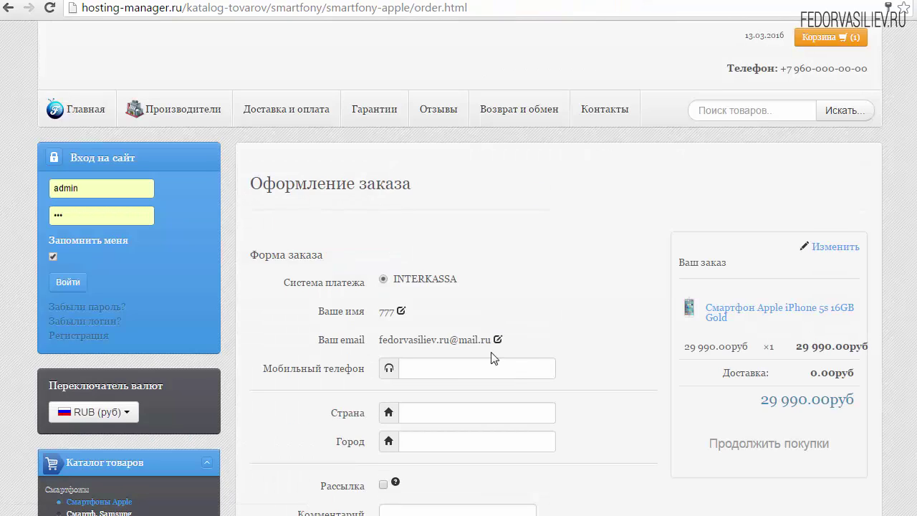
{"action": "left_click", "coordinate": [500, 343]}
{"action": "left_click", "coordinate": [450, 343]}
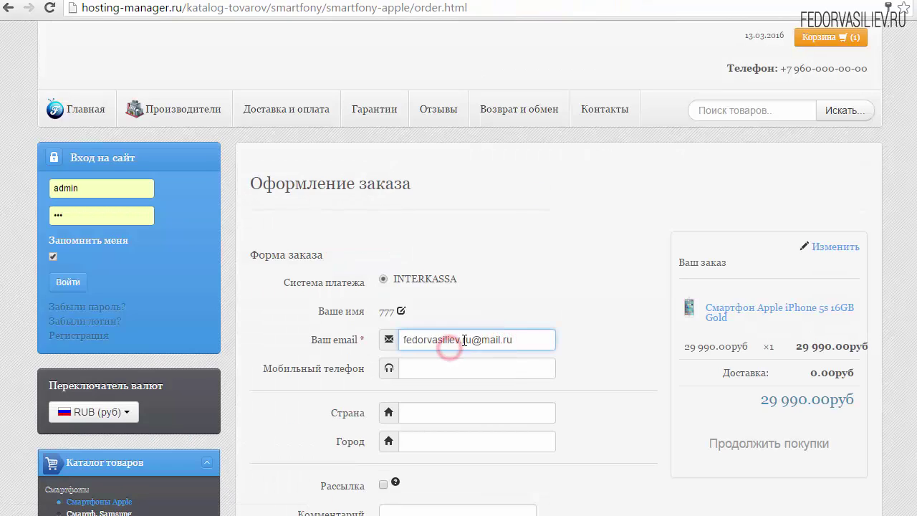
{"action": "left_click_drag", "start_coordinate": [430, 340], "coordinate": [462, 339]}
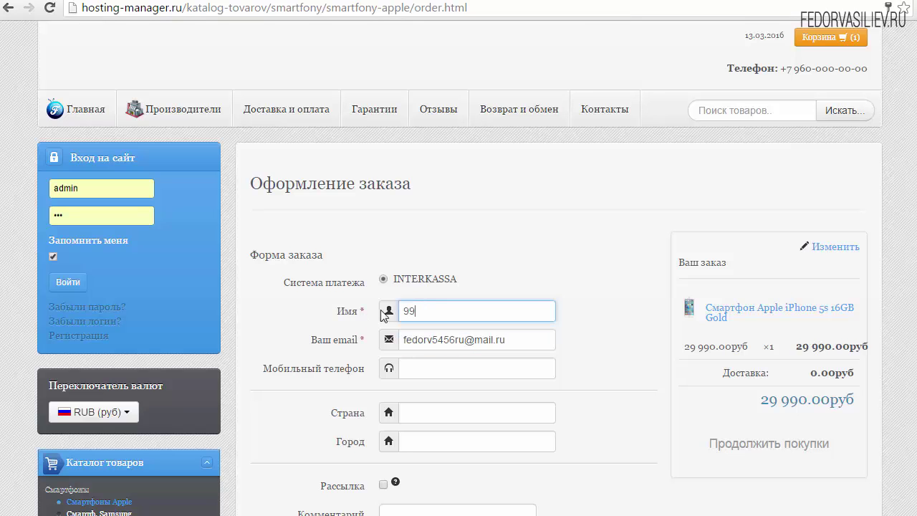
{"action": "scroll", "coordinate": [549, 254], "scroll_direction": "down", "scroll_amount": 6}
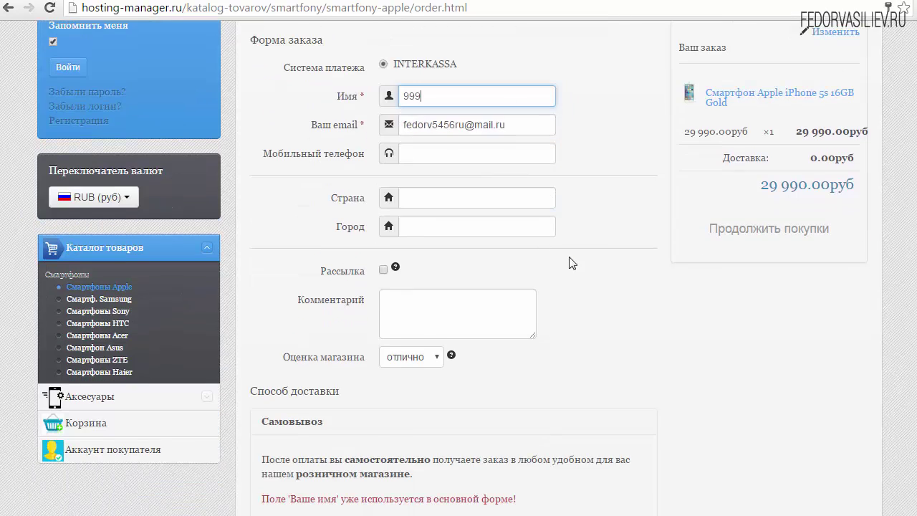
{"action": "left_click", "coordinate": [274, 438]}
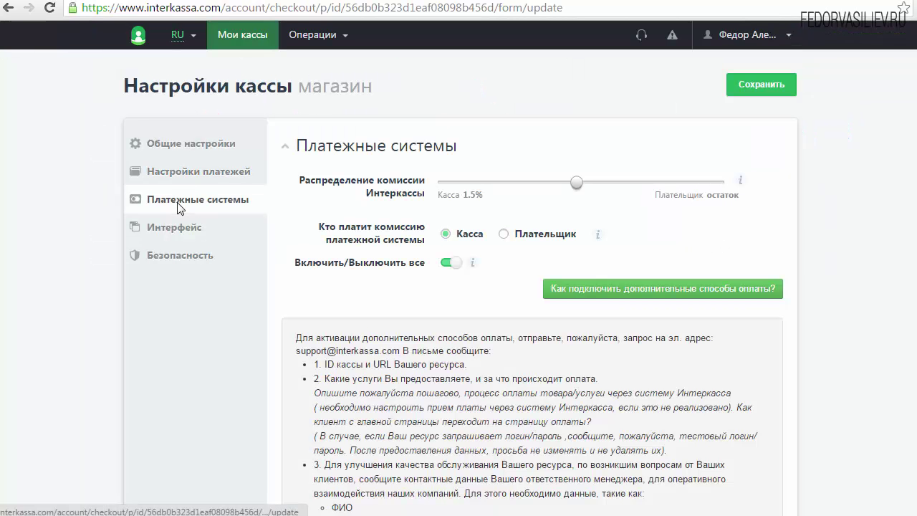
Step: Look over the Interkassa cash desk's general settings and the accepted currencies in its payment settings
{"action": "left_click", "coordinate": [175, 146]}
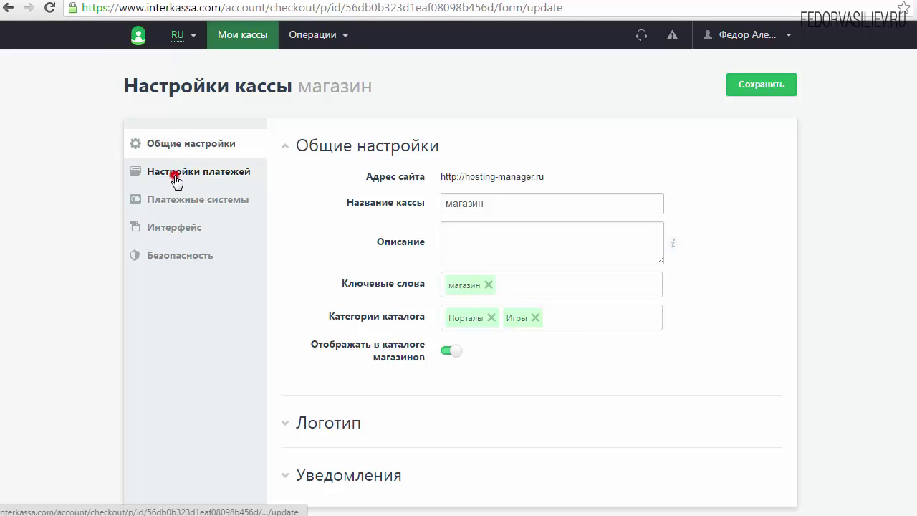
{"action": "left_click", "coordinate": [166, 174]}
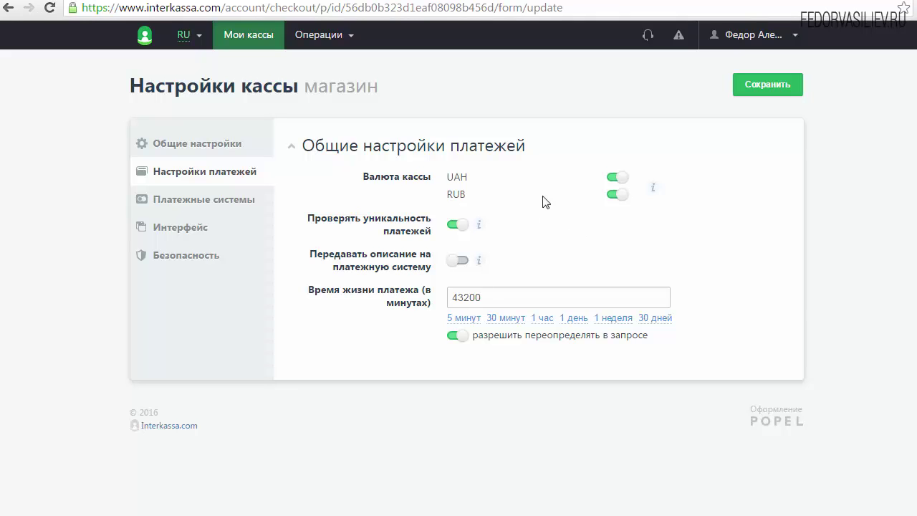
Step: Switch to the Joomla administration and unpublish the Евро and США currencies in JoomlaKassa's currency manager
{"action": "left_click", "coordinate": [494, 2]}
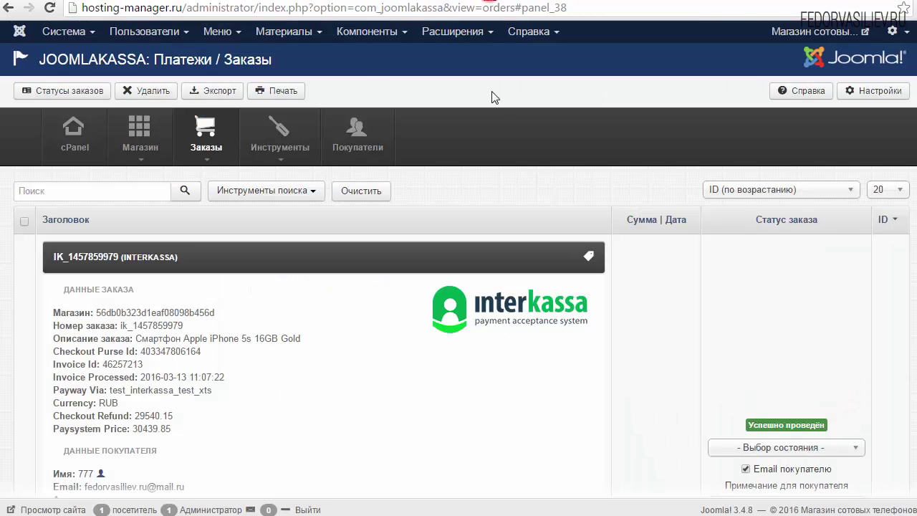
{"action": "left_click", "coordinate": [362, 34]}
{"action": "mouse_move", "coordinate": [377, 76]}
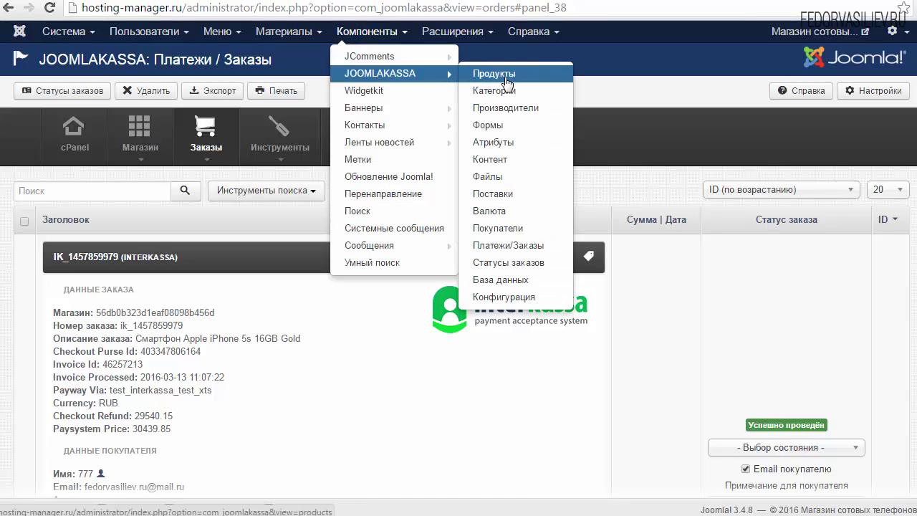
{"action": "left_click", "coordinate": [480, 211]}
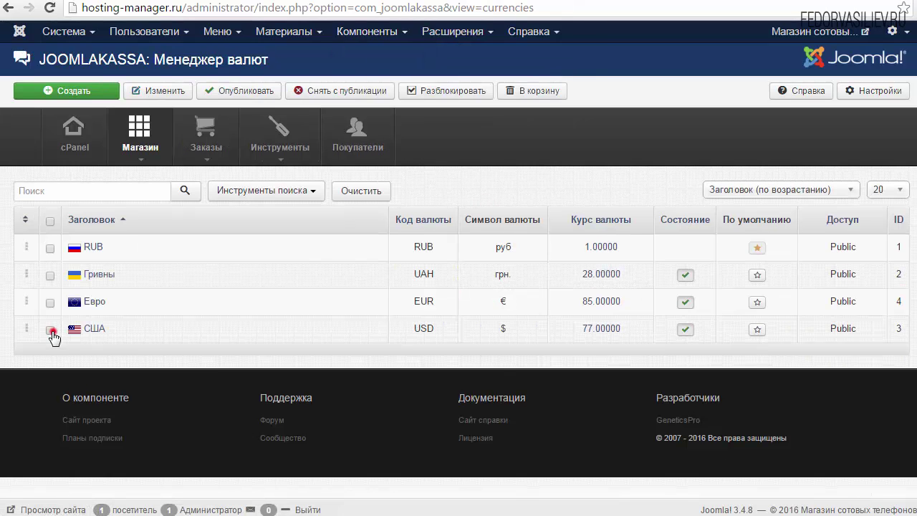
{"action": "left_click", "coordinate": [51, 331]}
{"action": "left_click", "coordinate": [51, 303]}
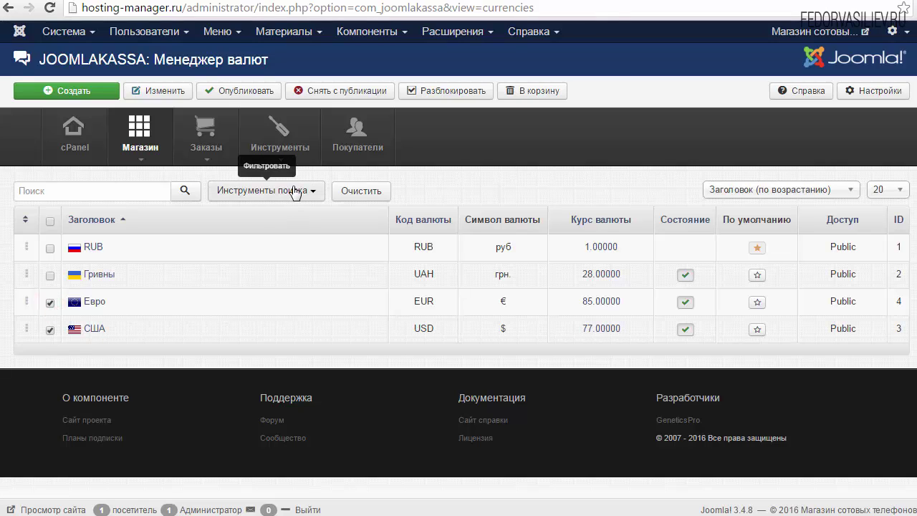
{"action": "left_click", "coordinate": [326, 91]}
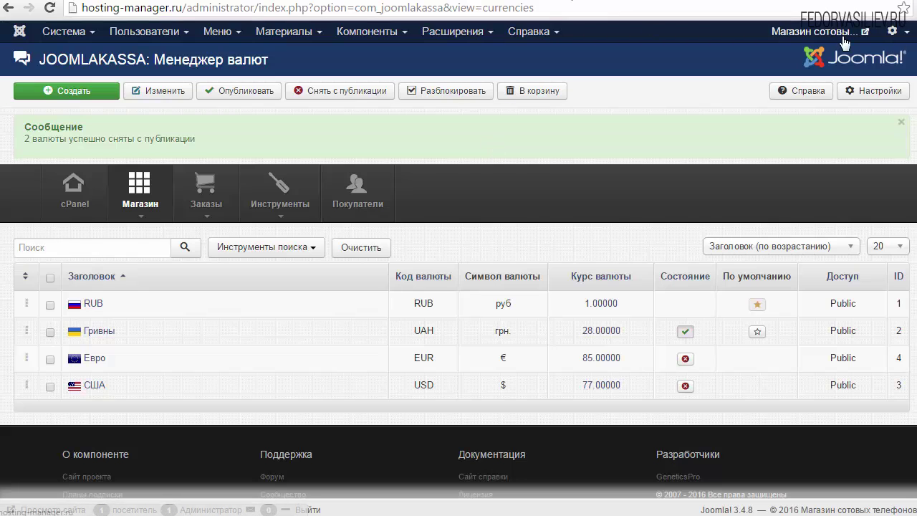
Step: Open the store's site and check which currencies the home page's currency switcher offers
{"action": "left_click", "coordinate": [842, 34]}
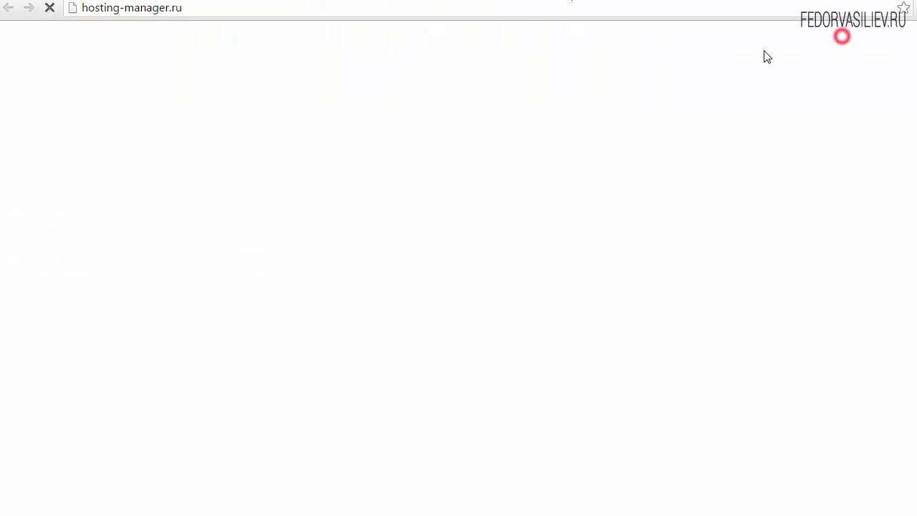
{"action": "scroll", "coordinate": [246, 255], "scroll_direction": "down", "scroll_amount": 3}
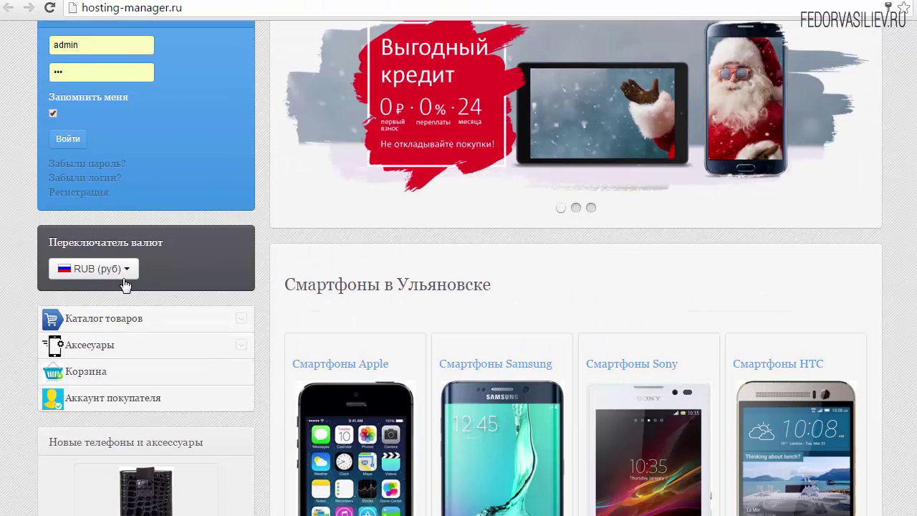
{"action": "left_click", "coordinate": [124, 277]}
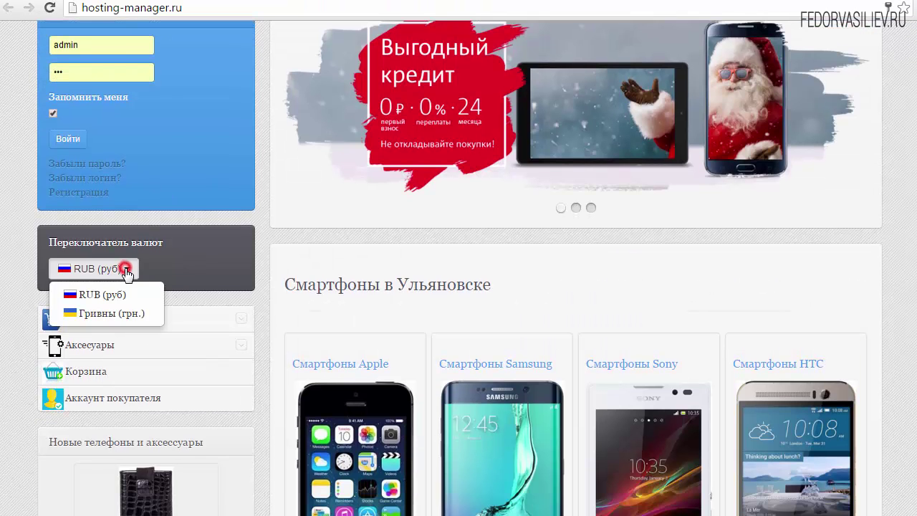
{"action": "left_click", "coordinate": [170, 273]}
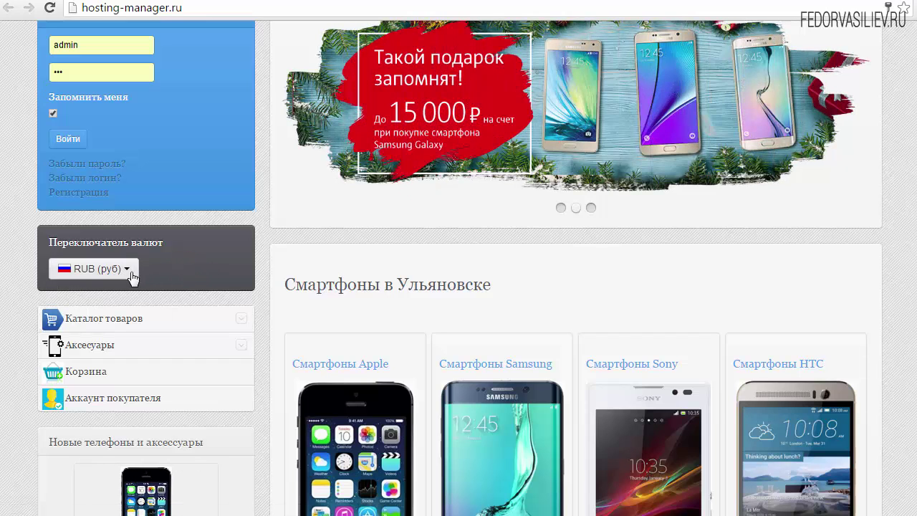
{"action": "left_click", "coordinate": [131, 277]}
{"action": "left_click", "coordinate": [199, 260]}
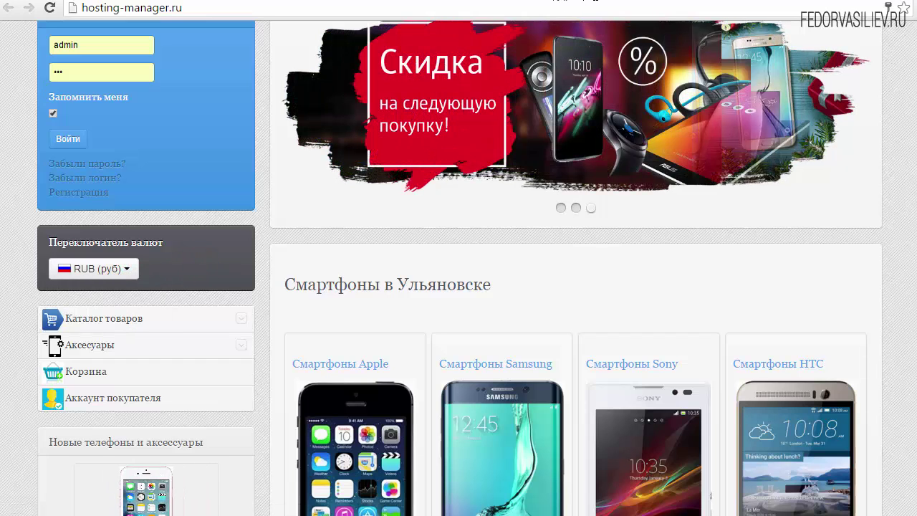
Step: Switch to fedorvasiliev.ru and look at the site address, contact e-mail and phone number on its home page
{"action": "key", "text": "ctrl+Tab"}
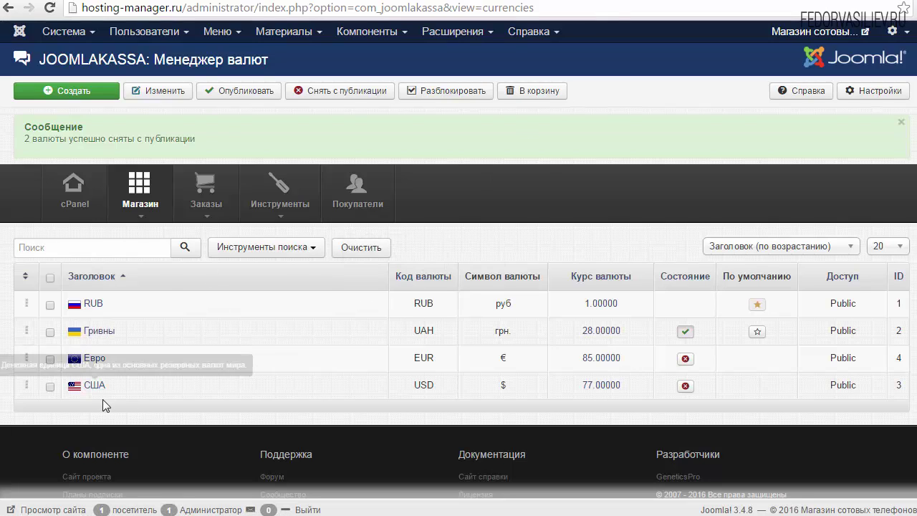
{"action": "mouse_move", "coordinate": [99, 377]}
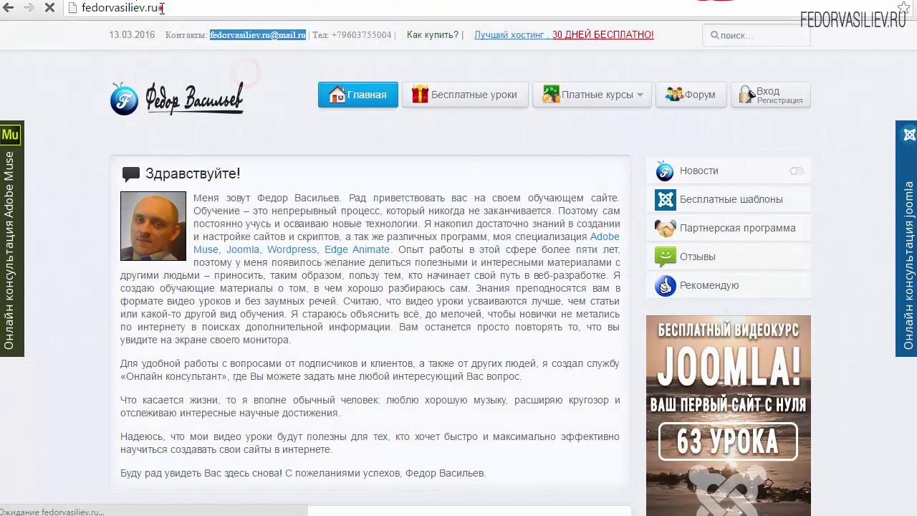
{"action": "left_click", "coordinate": [161, 8]}
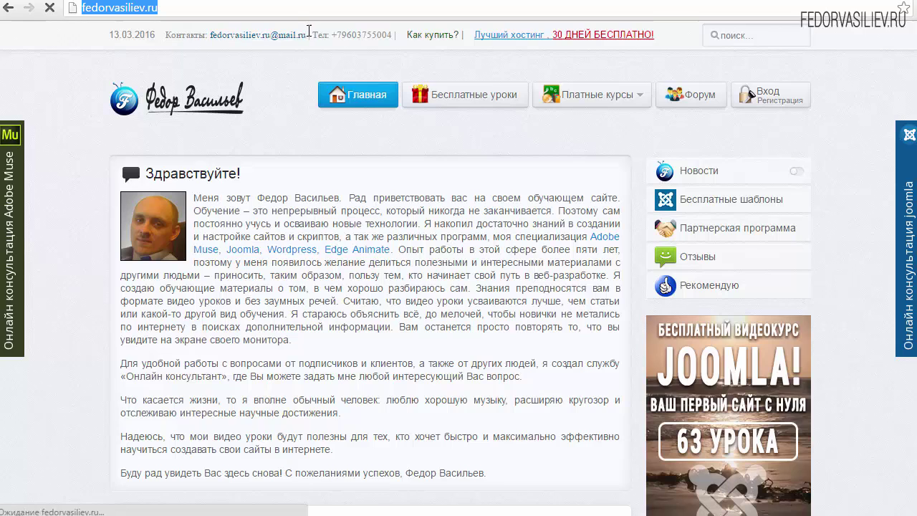
{"action": "left_click_drag", "start_coordinate": [309, 33], "coordinate": [213, 42]}
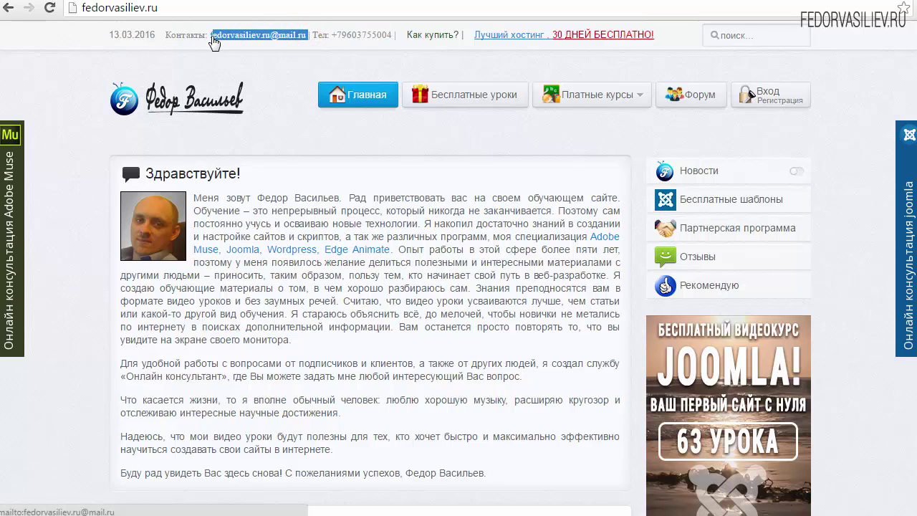
{"action": "left_click_drag", "start_coordinate": [315, 36], "coordinate": [393, 38]}
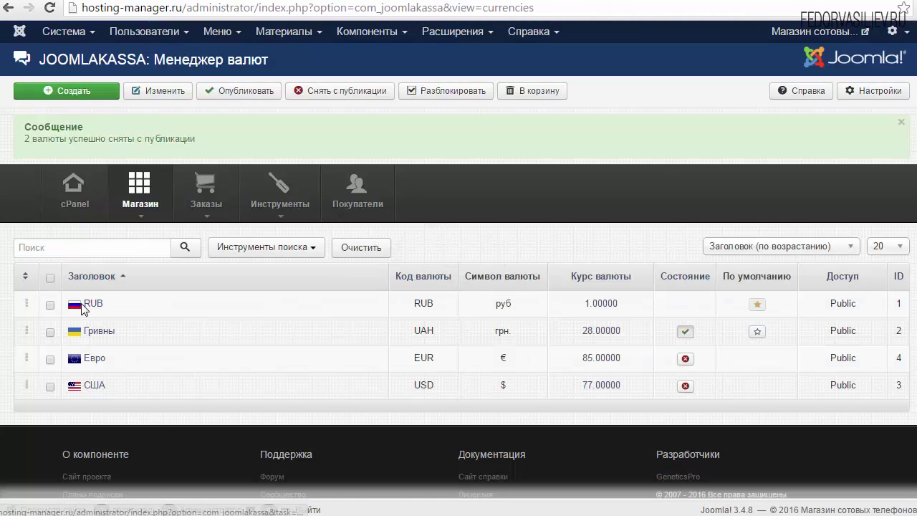
{"action": "left_click_drag", "start_coordinate": [114, 304], "coordinate": [82, 303]}
{"action": "left_click", "coordinate": [423, 246]}
{"action": "left_click", "coordinate": [133, 323]}
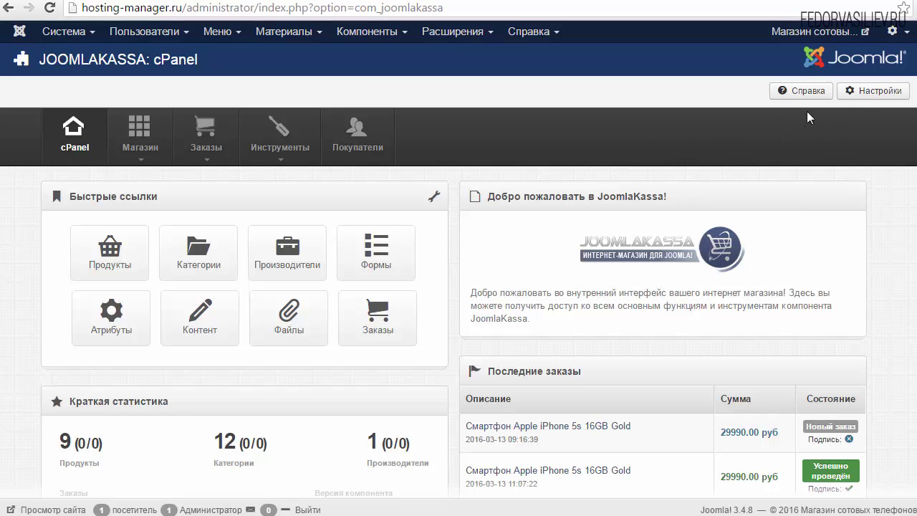
Step: In JoomlaKassa's cart and order configuration, set the order page's Метод оплаты to На выбор покупателя and save the configuration
{"action": "left_click", "coordinate": [872, 91]}
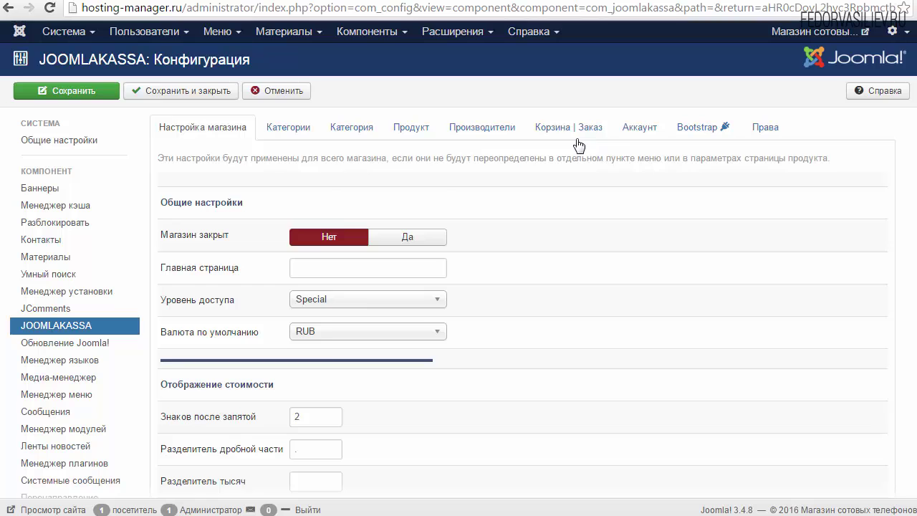
{"action": "left_click", "coordinate": [574, 127]}
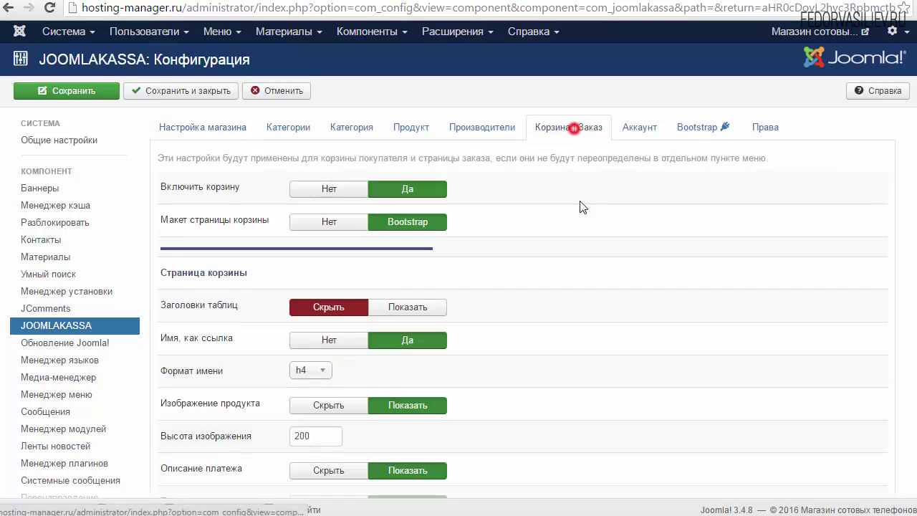
{"action": "scroll", "coordinate": [582, 207], "scroll_direction": "down", "scroll_amount": 5}
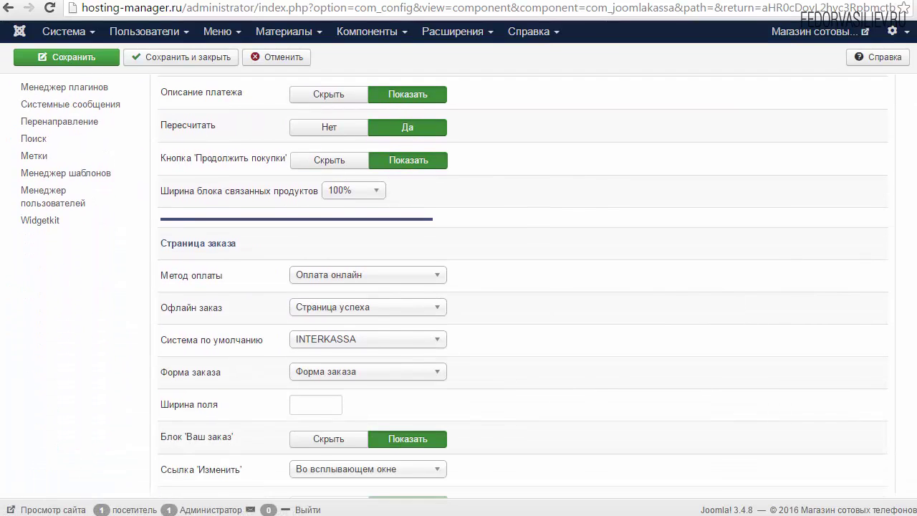
{"action": "left_click", "coordinate": [298, 276]}
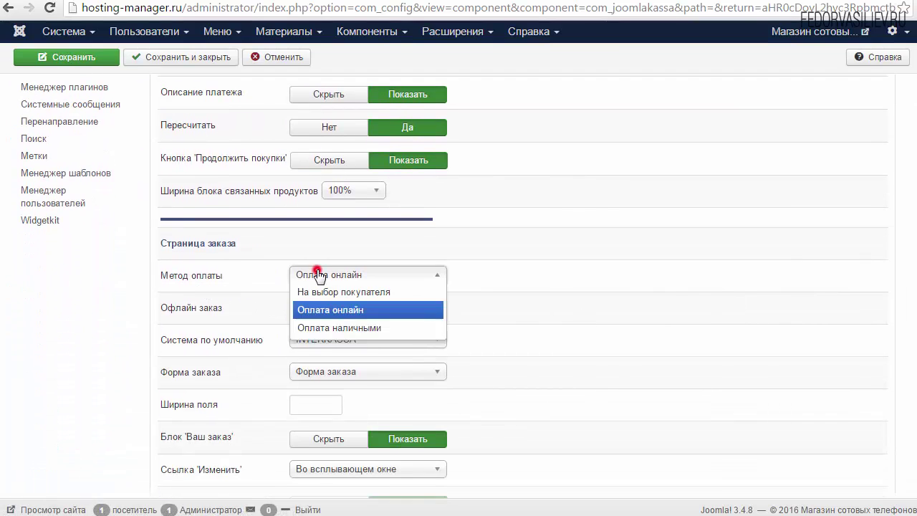
{"action": "left_click", "coordinate": [394, 290]}
{"action": "left_click", "coordinate": [74, 61]}
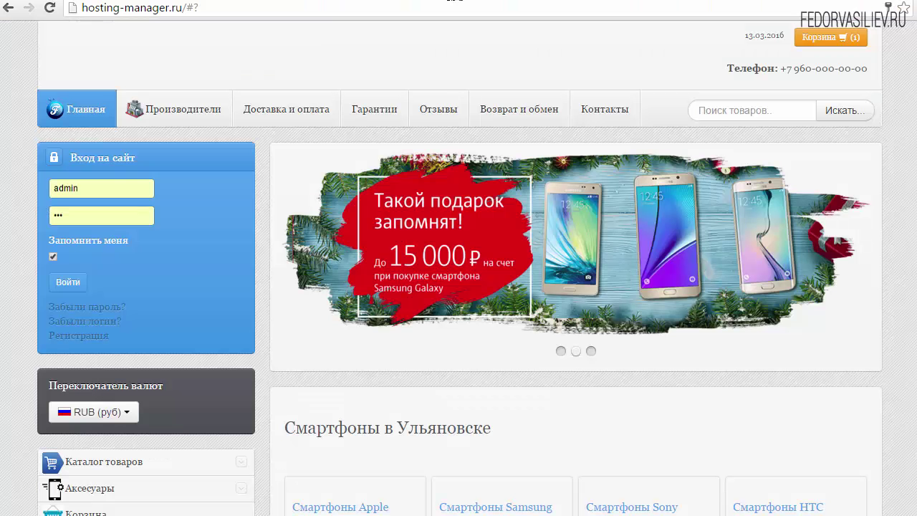
Step: Browse the Apple smartphones category from the store's home page and buy the Смартфон Apple iPhone 5c 32GB Pink
{"action": "scroll", "coordinate": [459, 88], "scroll_direction": "down", "scroll_amount": 7}
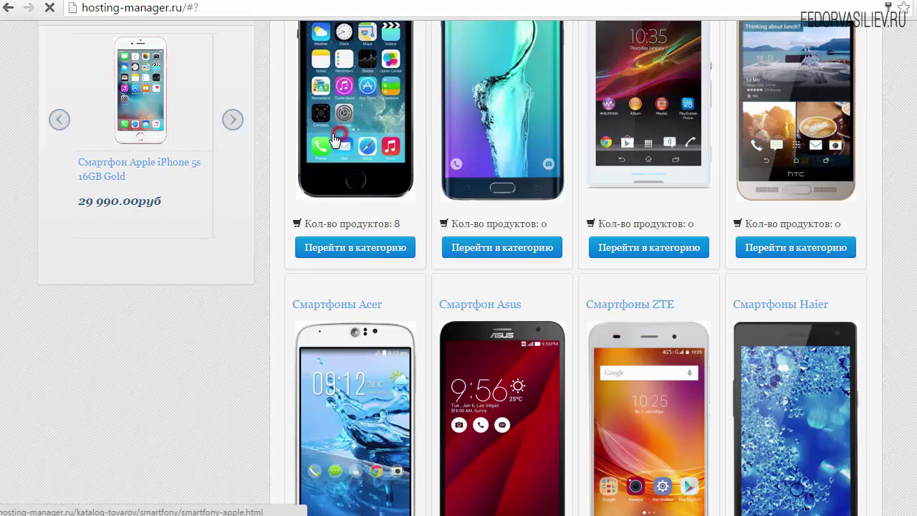
{"action": "left_click", "coordinate": [337, 161]}
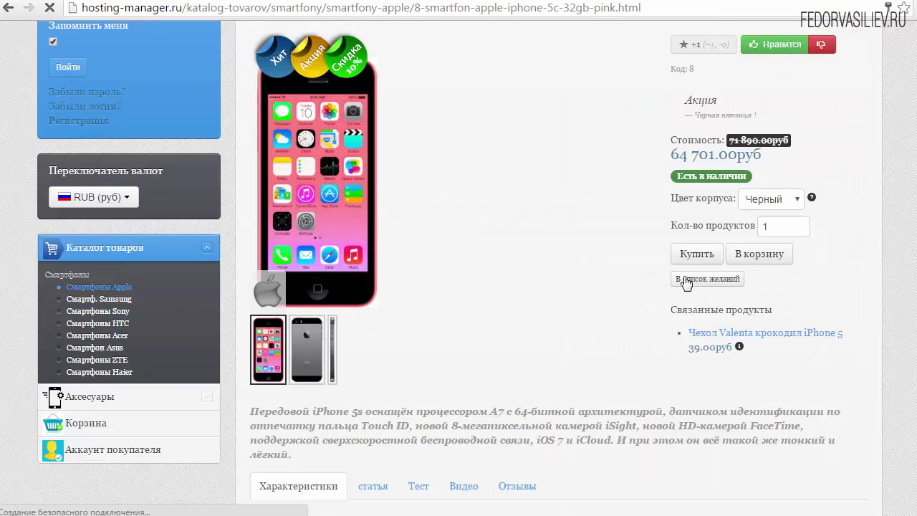
{"action": "left_click", "coordinate": [694, 254]}
Step: On the order form, check the Метод оплаты choices and select Оплата наличными
{"action": "scroll", "coordinate": [495, 227], "scroll_direction": "down", "scroll_amount": 1}
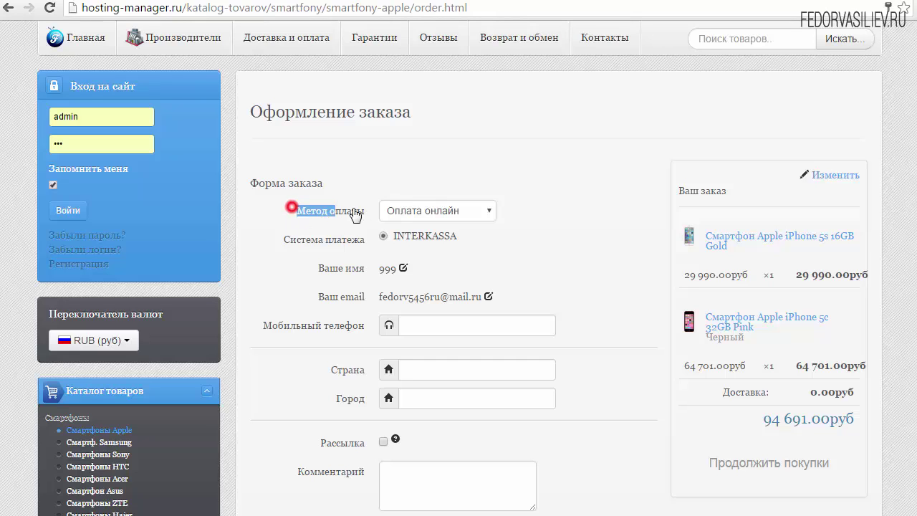
{"action": "left_click", "coordinate": [430, 210]}
{"action": "left_click", "coordinate": [423, 228]}
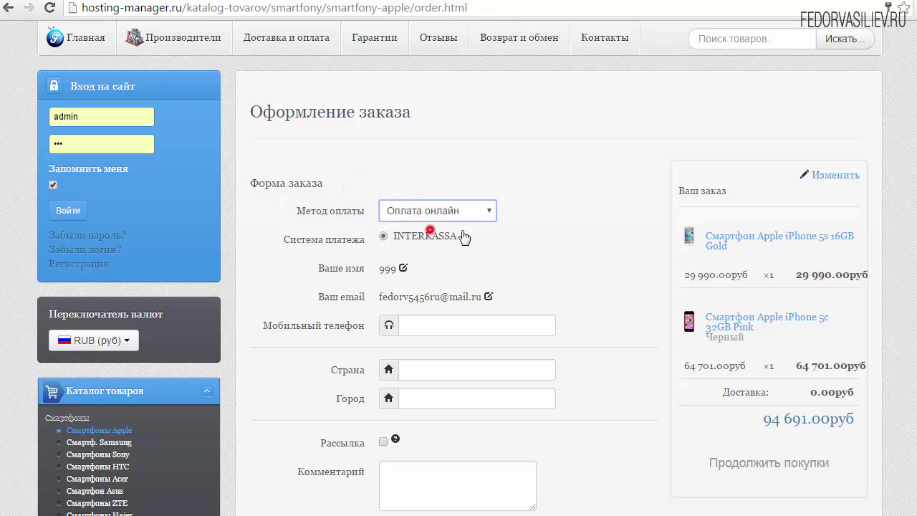
{"action": "left_click", "coordinate": [483, 210]}
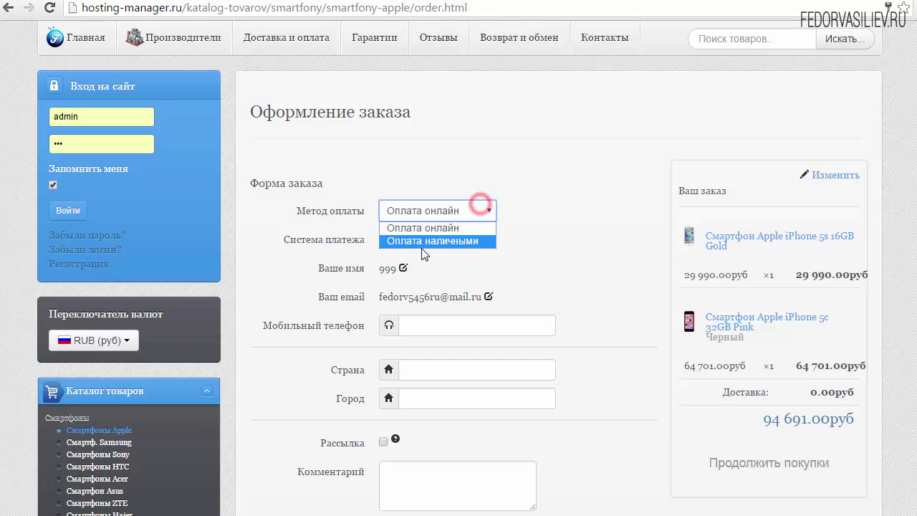
{"action": "left_click", "coordinate": [429, 240]}
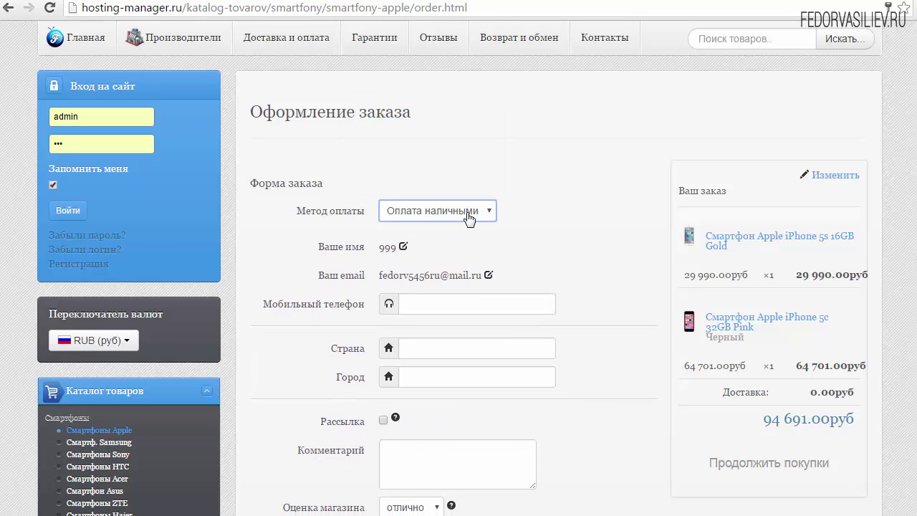
{"action": "left_click", "coordinate": [471, 215]}
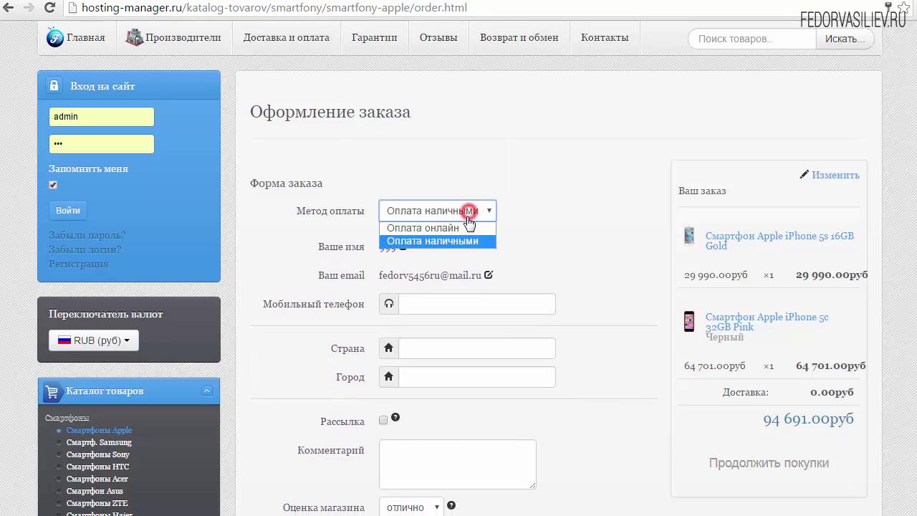
{"action": "left_click", "coordinate": [427, 242]}
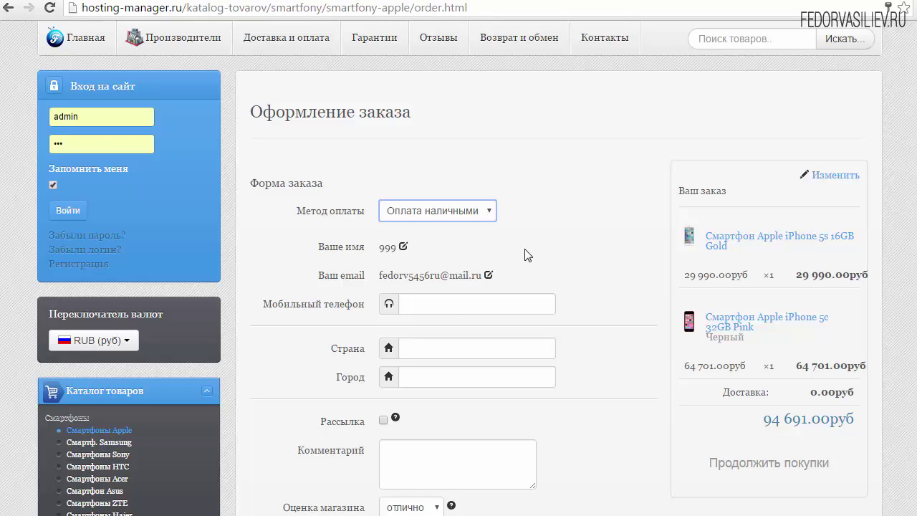
Step: Switch the order form to Оплата онлайн and back to Оплата наличными to compare the payment fields shown for each
{"action": "left_click", "coordinate": [493, 211]}
{"action": "left_click", "coordinate": [435, 241]}
{"action": "left_click", "coordinate": [457, 212]}
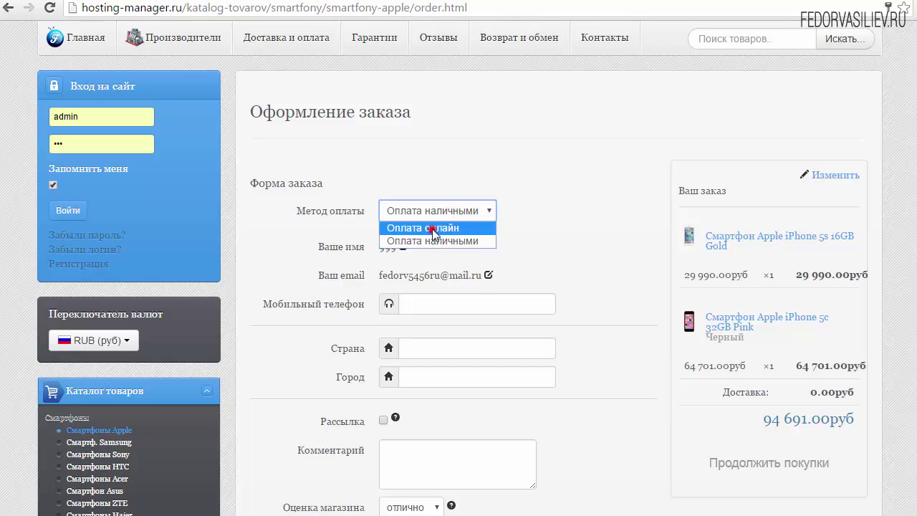
{"action": "left_click", "coordinate": [432, 229]}
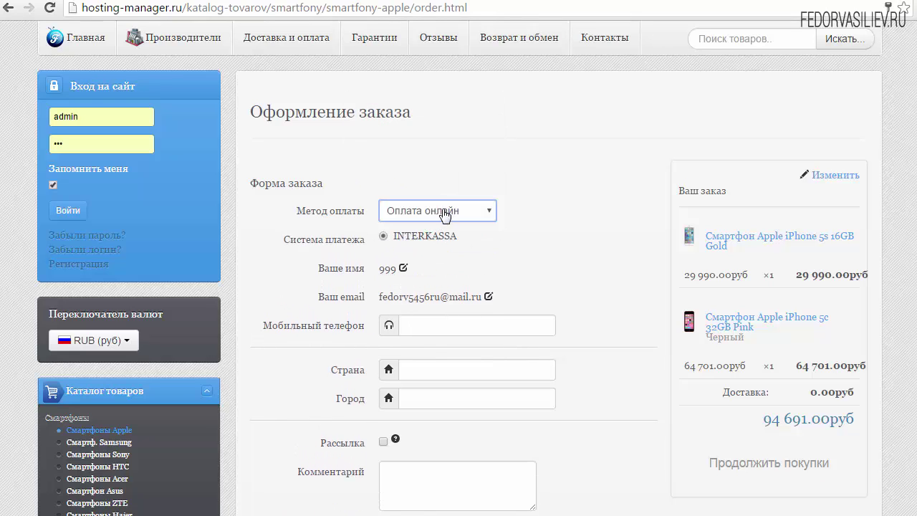
{"action": "left_click", "coordinate": [416, 211]}
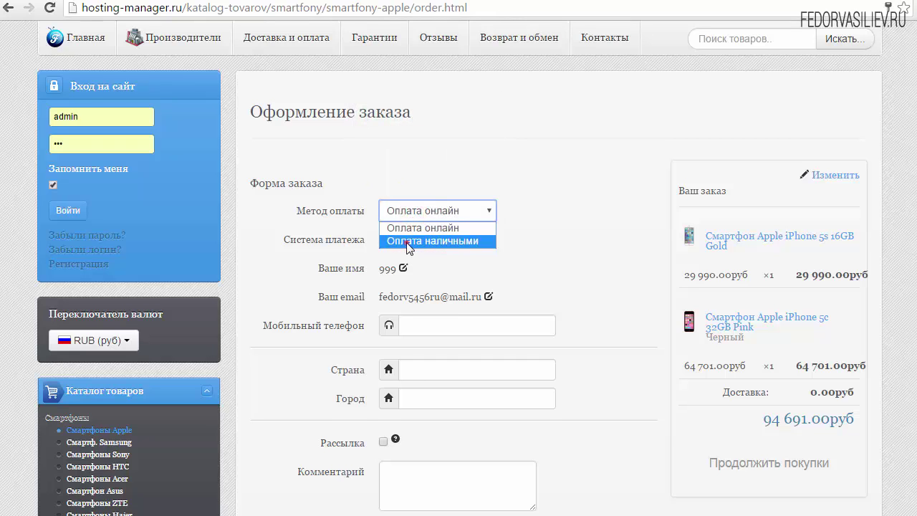
{"action": "left_click", "coordinate": [409, 241]}
Step: Accept the Правила магазина, submit the cash order for the two smartphones, and review the order result page
{"action": "scroll", "coordinate": [558, 243], "scroll_direction": "up", "scroll_amount": 1}
{"action": "scroll", "coordinate": [559, 246], "scroll_direction": "down", "scroll_amount": 2}
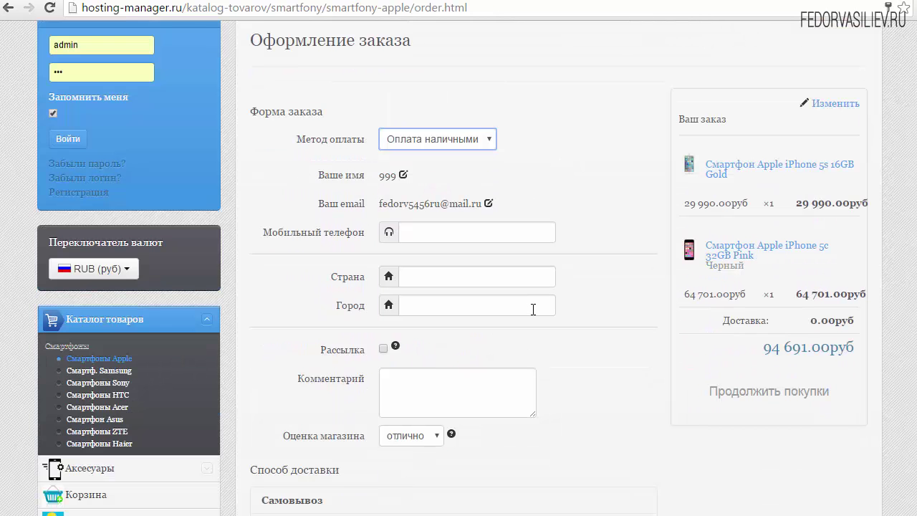
{"action": "left_click", "coordinate": [428, 232]}
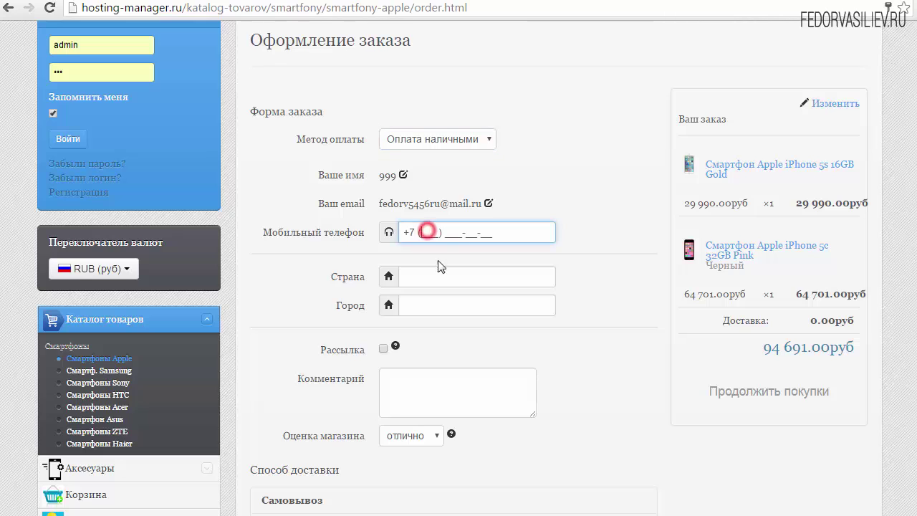
{"action": "scroll", "coordinate": [453, 308], "scroll_direction": "down", "scroll_amount": 4}
{"action": "scroll", "coordinate": [453, 309], "scroll_direction": "down", "scroll_amount": 1}
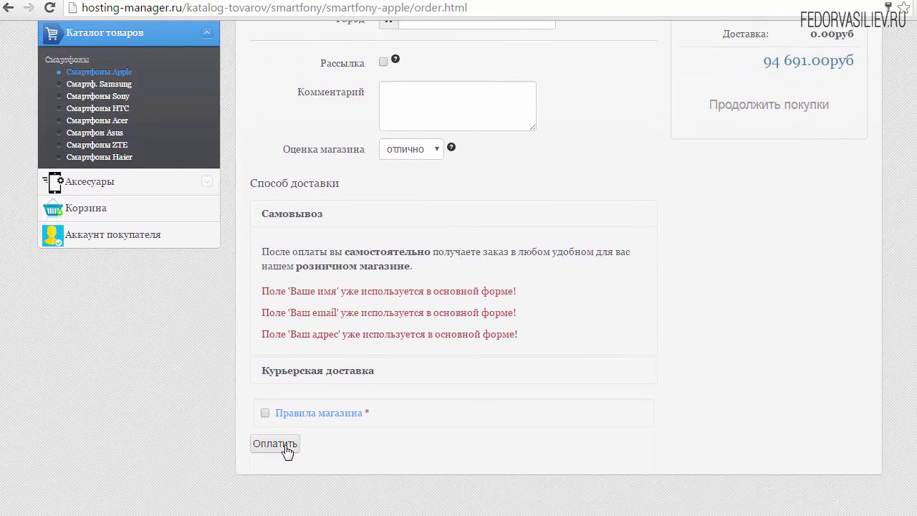
{"action": "left_click", "coordinate": [265, 412]}
{"action": "left_click", "coordinate": [274, 443]}
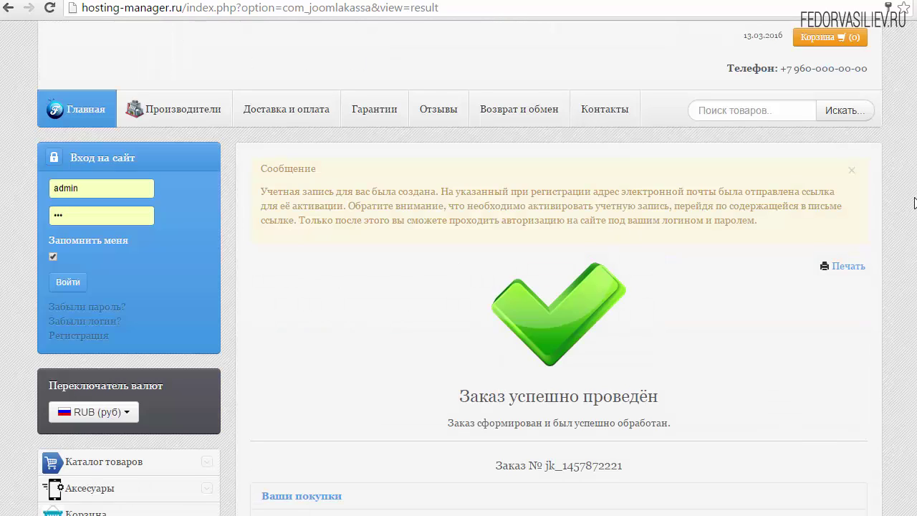
{"action": "scroll", "coordinate": [458, 287], "scroll_direction": "down", "scroll_amount": 3}
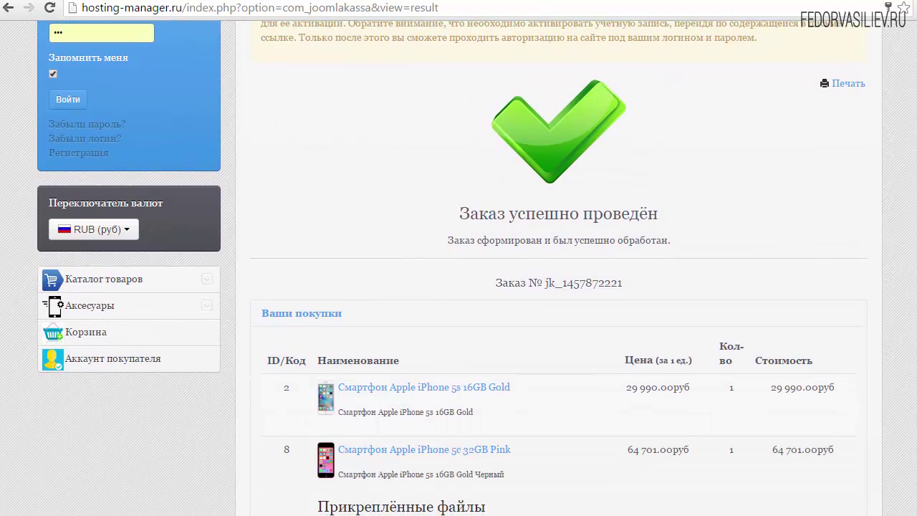
{"action": "scroll", "coordinate": [531, 312], "scroll_direction": "down", "scroll_amount": 3}
{"action": "scroll", "coordinate": [531, 313], "scroll_direction": "up", "scroll_amount": 5}
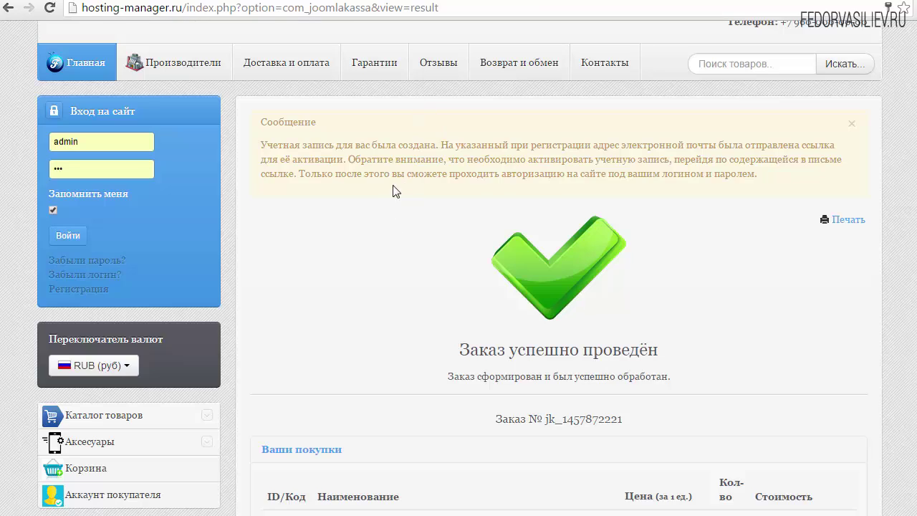
Step: Start another order from the store's home page by buying the Смартфон Apple iPhone 5c 32GB Pink from the Apple smartphones category
{"action": "left_click", "coordinate": [85, 71]}
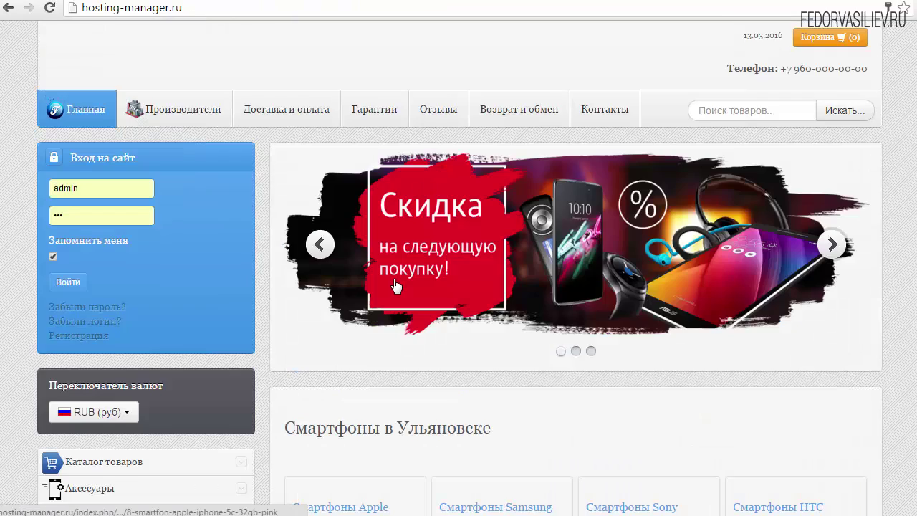
{"action": "scroll", "coordinate": [397, 286], "scroll_direction": "down", "scroll_amount": 5}
{"action": "left_click", "coordinate": [400, 277]}
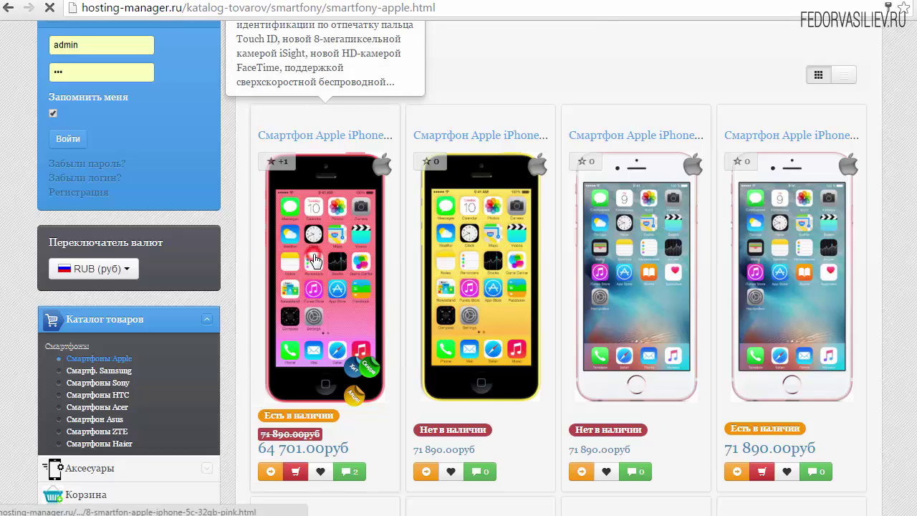
{"action": "left_click", "coordinate": [313, 259]}
{"action": "scroll", "coordinate": [314, 251], "scroll_direction": "down", "scroll_amount": 5}
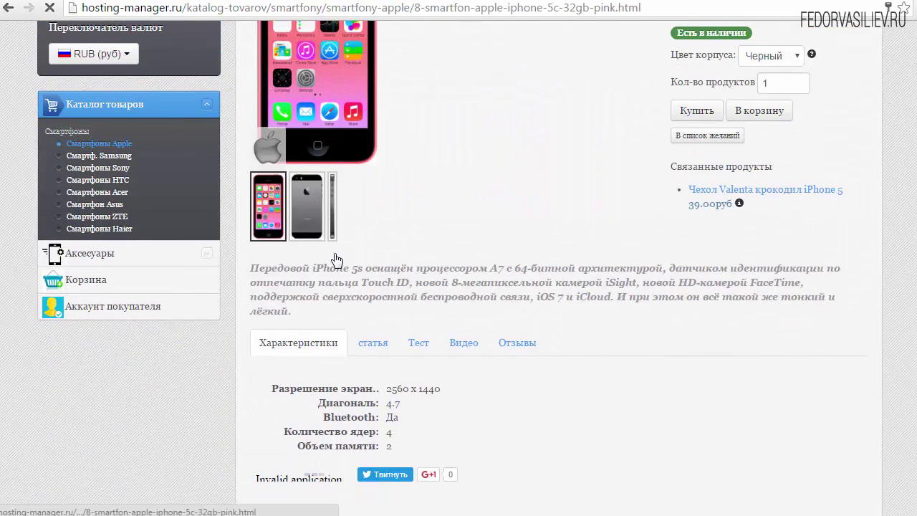
{"action": "left_click", "coordinate": [693, 112]}
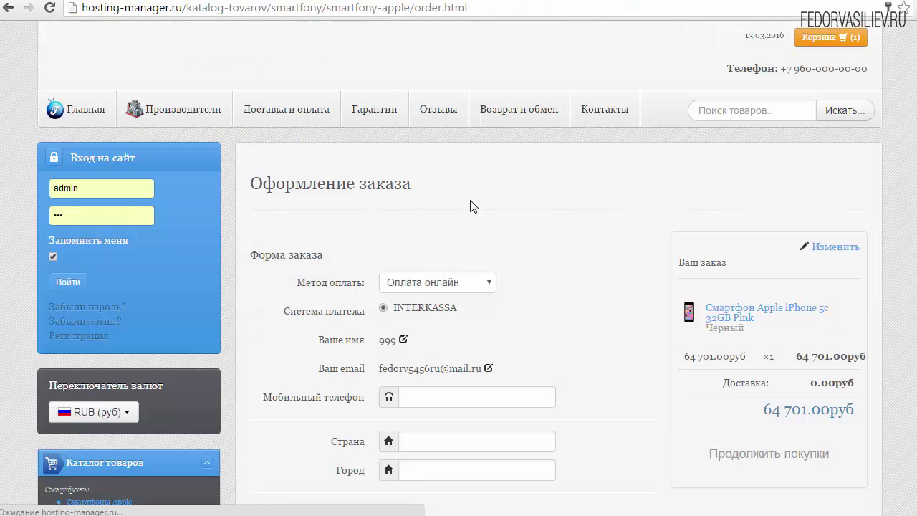
Step: Choose Курьерская доставка as the order's delivery method and examine its address fields and additional description
{"action": "scroll", "coordinate": [479, 206], "scroll_direction": "down", "scroll_amount": 4}
{"action": "scroll", "coordinate": [479, 207], "scroll_direction": "down", "scroll_amount": 3}
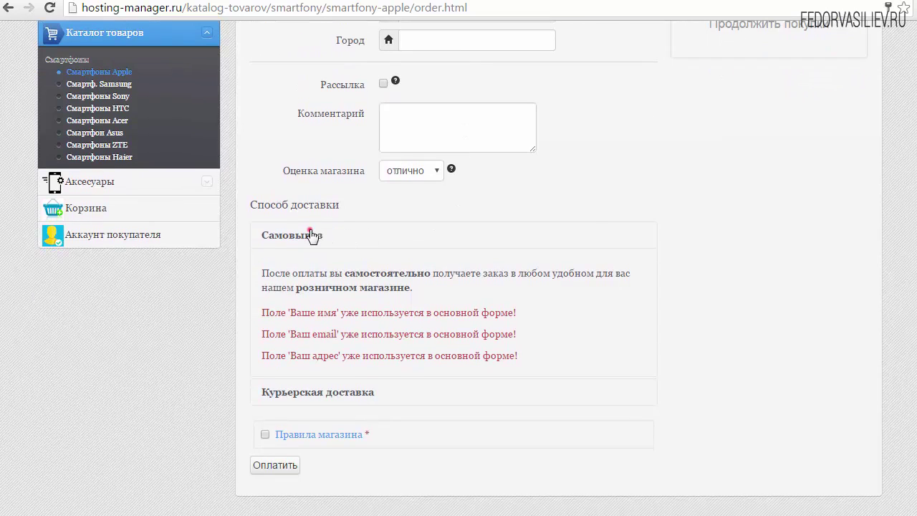
{"action": "left_click", "coordinate": [311, 232]}
{"action": "left_click", "coordinate": [320, 343]}
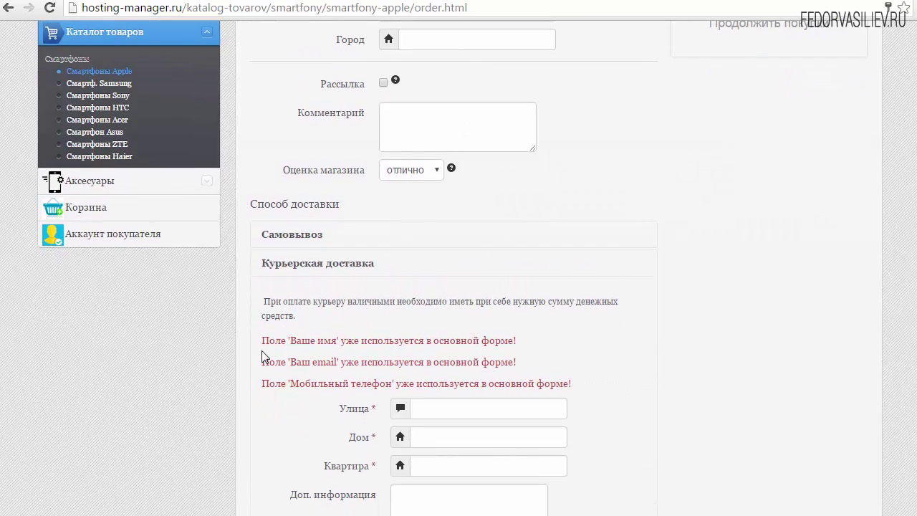
{"action": "scroll", "coordinate": [310, 348], "scroll_direction": "down", "scroll_amount": 3}
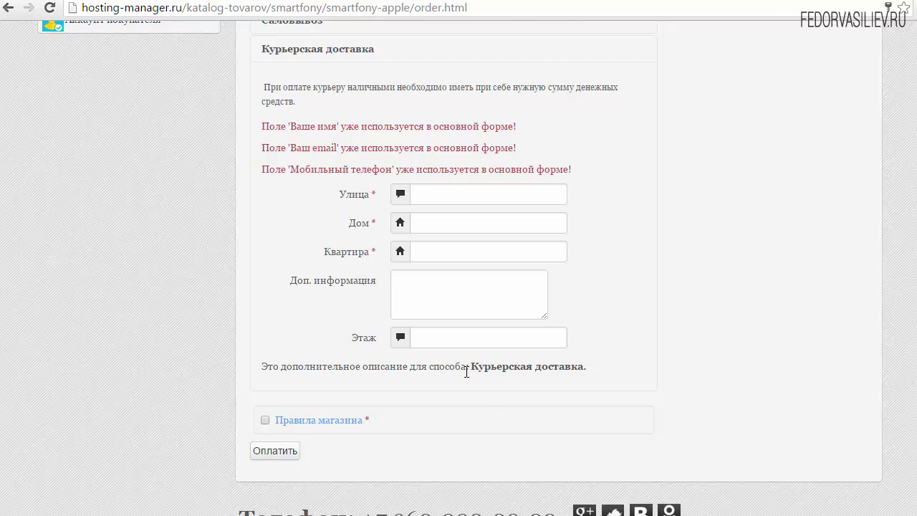
{"action": "left_click_drag", "start_coordinate": [468, 369], "coordinate": [584, 366]}
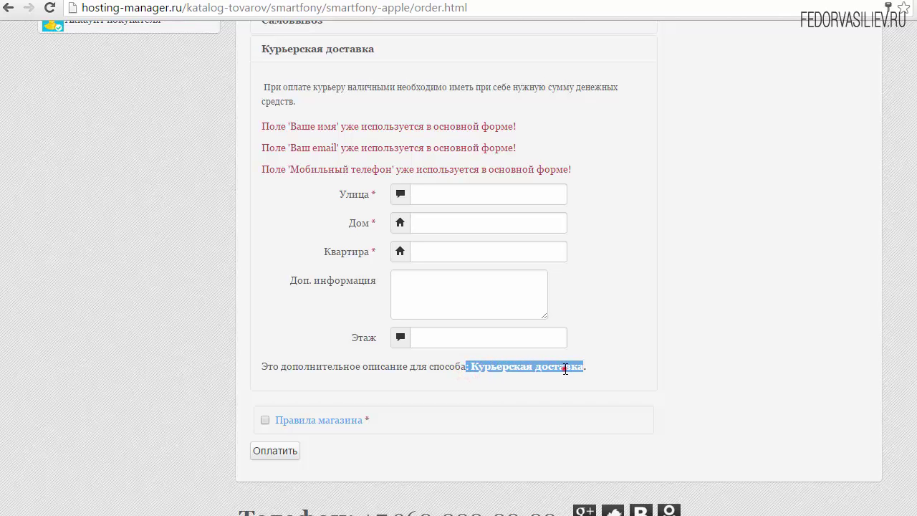
{"action": "left_click_drag", "start_coordinate": [467, 368], "coordinate": [680, 310]}
Step: In JoomlaKassa's configuration, set the order page's Метод оплаты to Оплата наличными and save the configuration
{"action": "key", "text": "ctrl+Tab"}
{"action": "scroll", "coordinate": [596, 266], "scroll_direction": "down", "scroll_amount": 4}
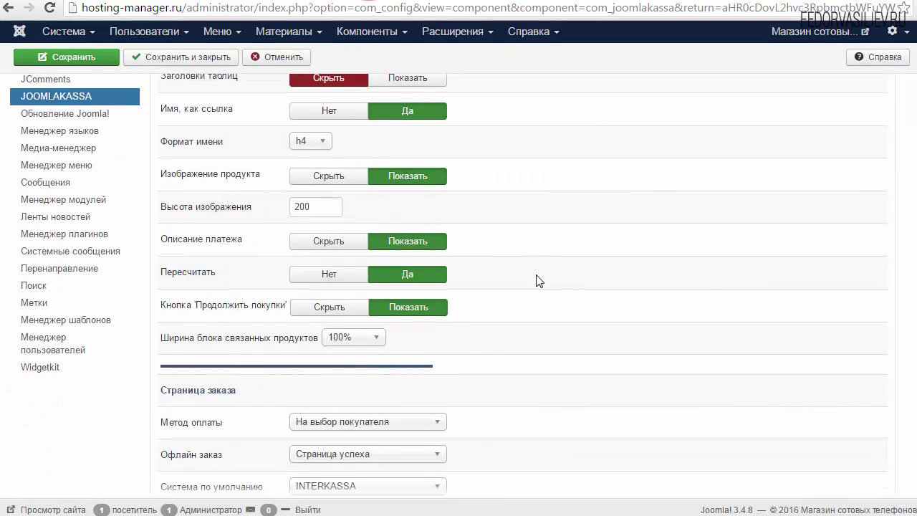
{"action": "scroll", "coordinate": [539, 280], "scroll_direction": "down", "scroll_amount": 2}
{"action": "left_click", "coordinate": [323, 281]}
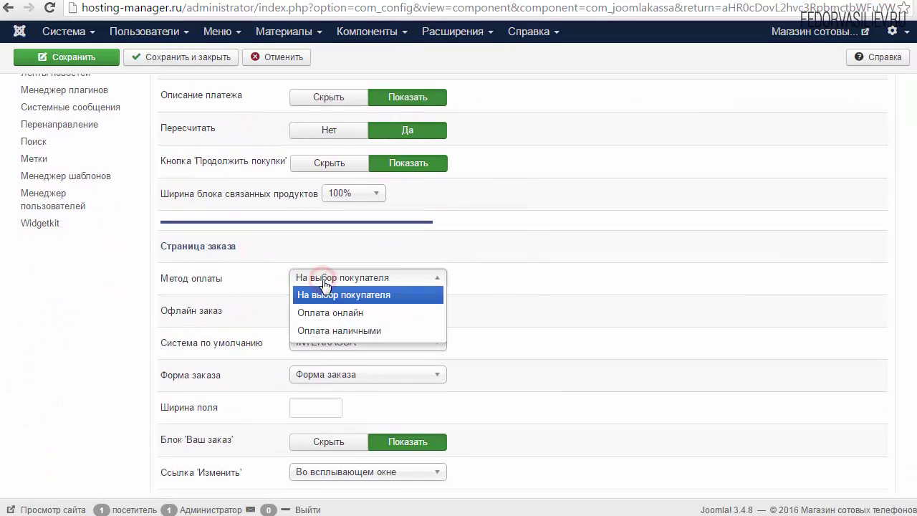
{"action": "left_click", "coordinate": [348, 331]}
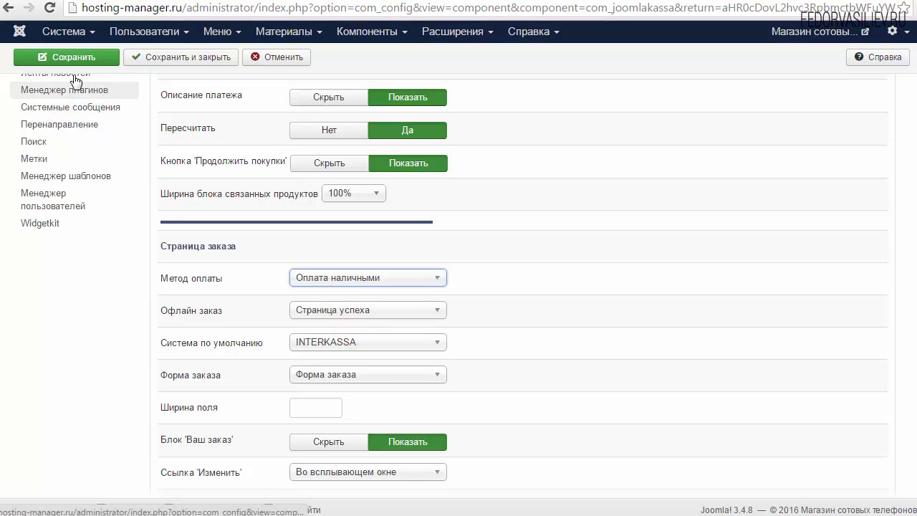
Step: Reload the store's order page and check its form fields under the cash-only payment setting
{"action": "key", "text": "ctrl+Tab"}
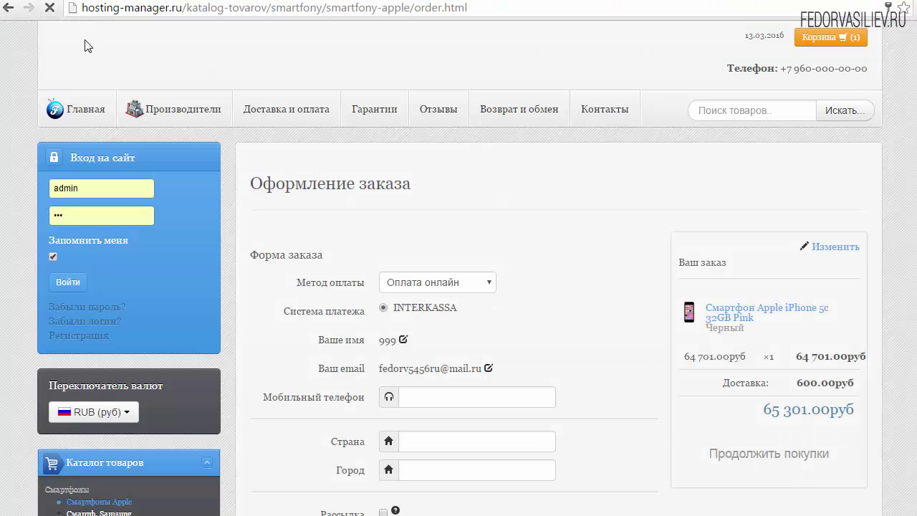
{"action": "key", "text": "F5"}
{"action": "scroll", "coordinate": [359, 136], "scroll_direction": "down", "scroll_amount": 2}
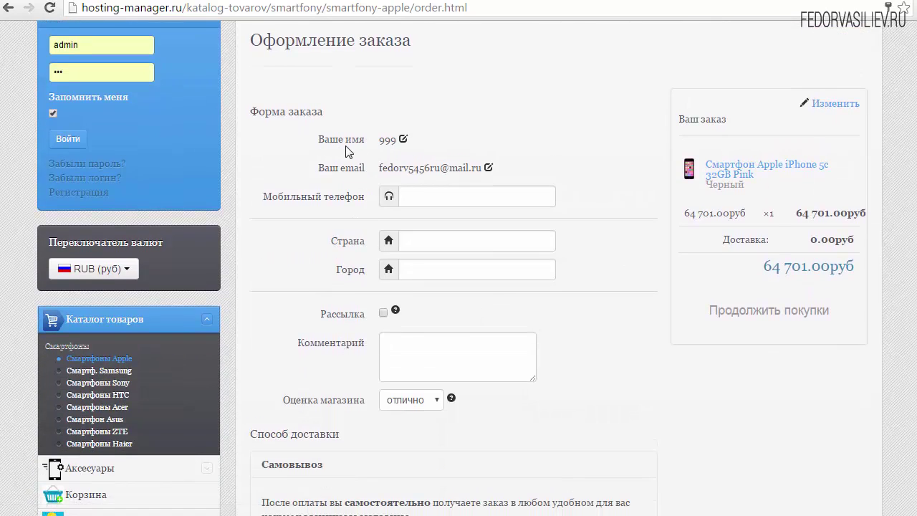
{"action": "left_click", "coordinate": [501, 198]}
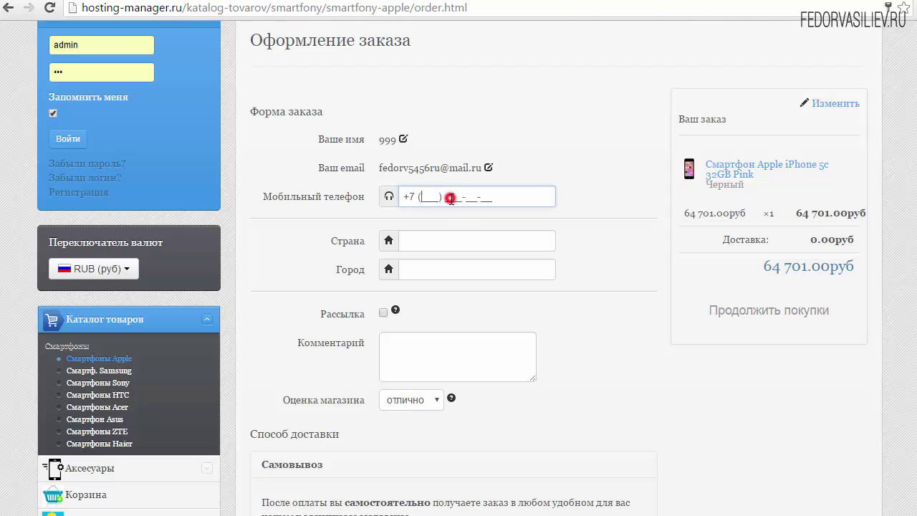
{"action": "left_click", "coordinate": [447, 238]}
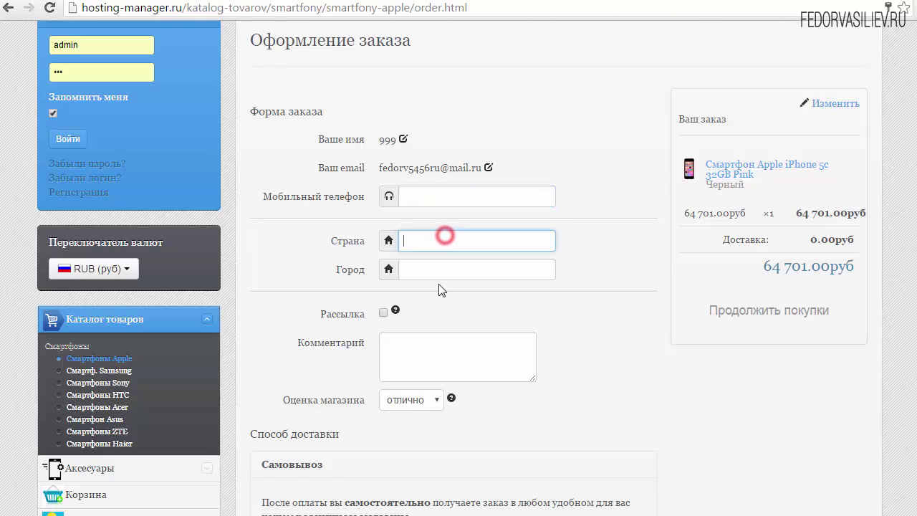
{"action": "key", "text": "Tab"}
{"action": "left_click", "coordinate": [432, 371]}
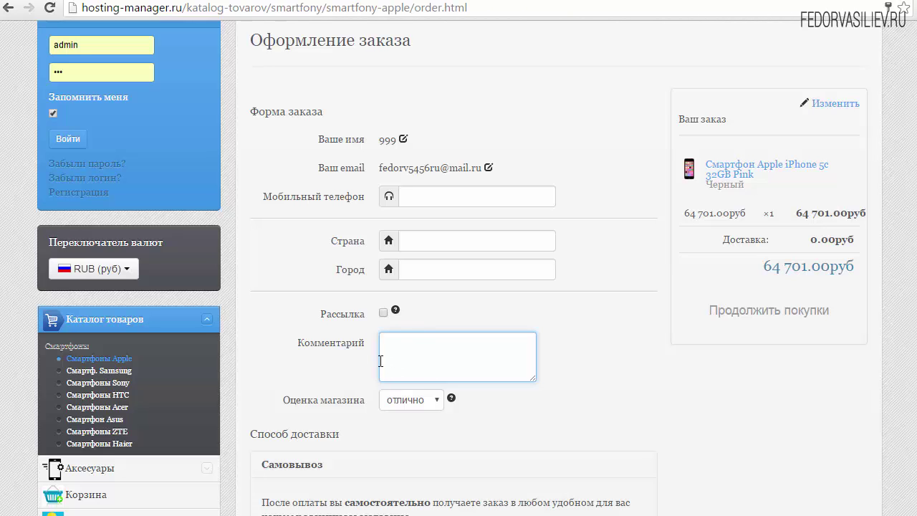
{"action": "scroll", "coordinate": [529, 354], "scroll_direction": "down", "scroll_amount": 5}
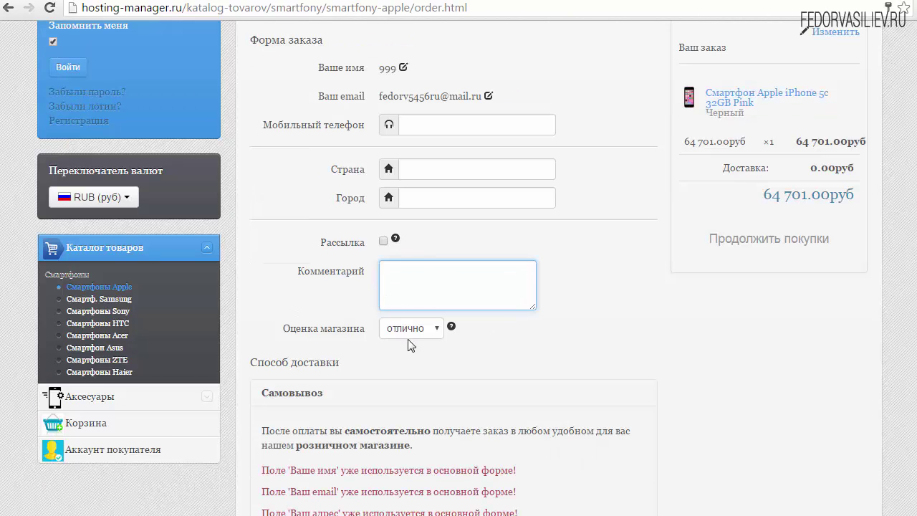
{"action": "scroll", "coordinate": [542, 337], "scroll_direction": "up", "scroll_amount": 6}
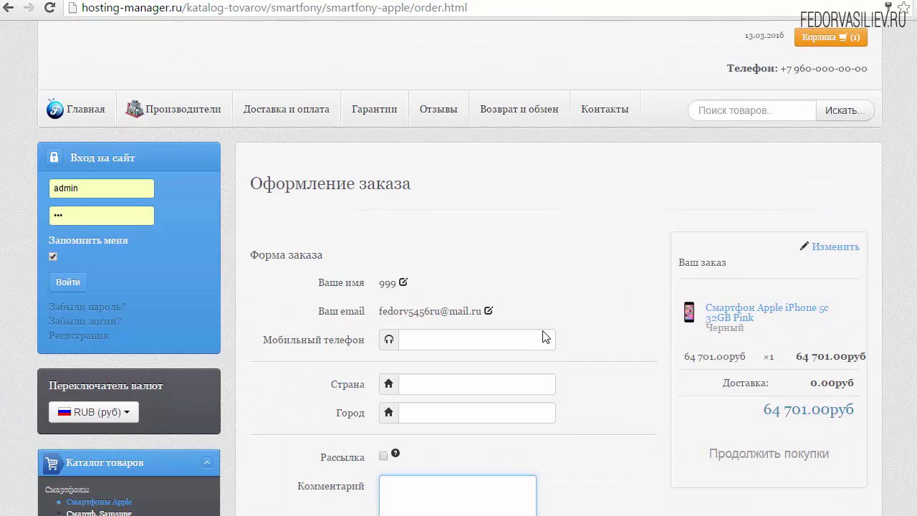
Step: Return to the site administration and close the JoomlaKassa configuration
{"action": "left_click", "coordinate": [380, 1]}
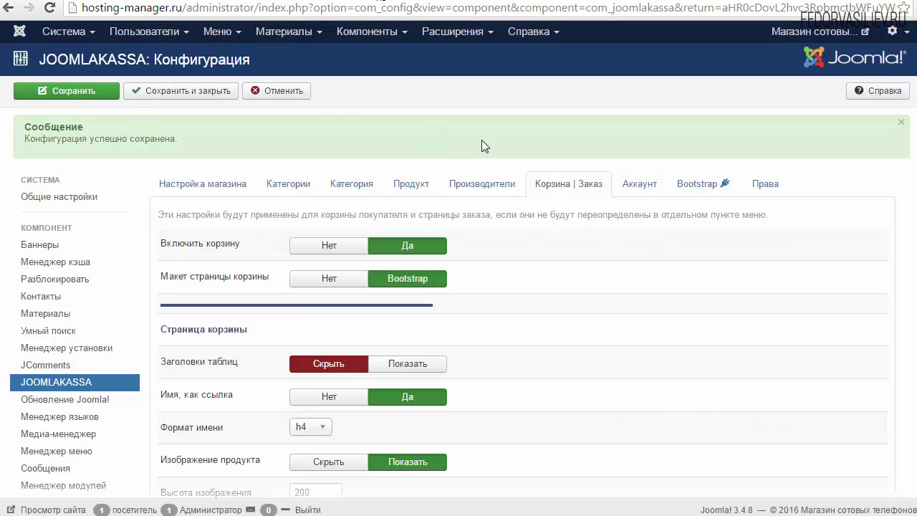
{"action": "left_click", "coordinate": [285, 90]}
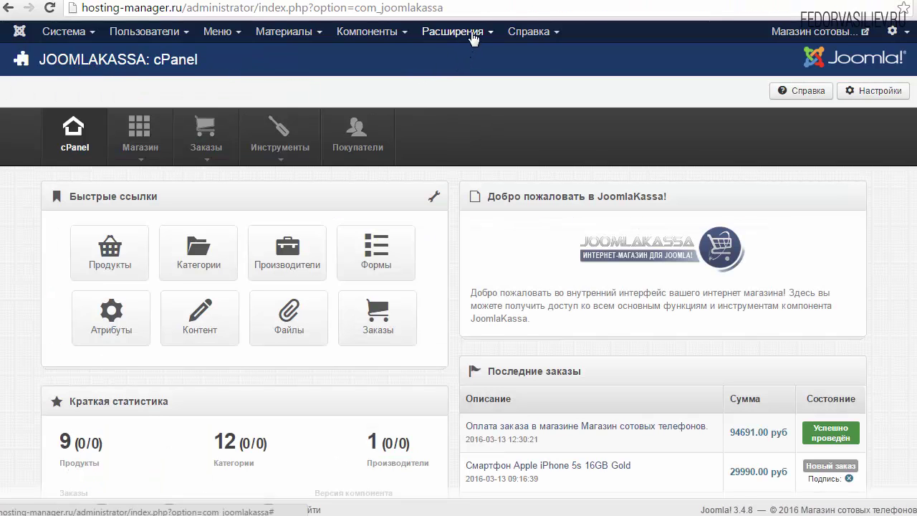
Step: Open the JoomlaKassa PaySystem - Interkassa plugin from the plugin manager for editing
{"action": "left_click", "coordinate": [463, 32]}
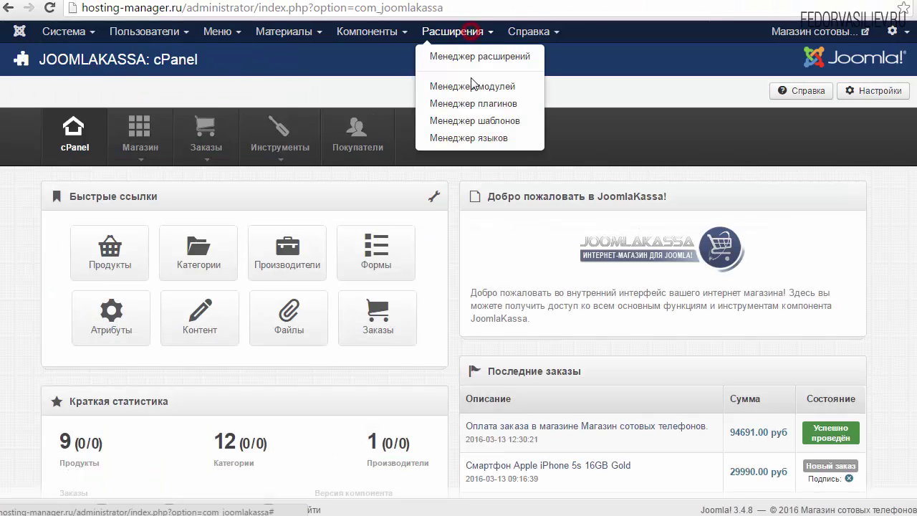
{"action": "left_click", "coordinate": [485, 105]}
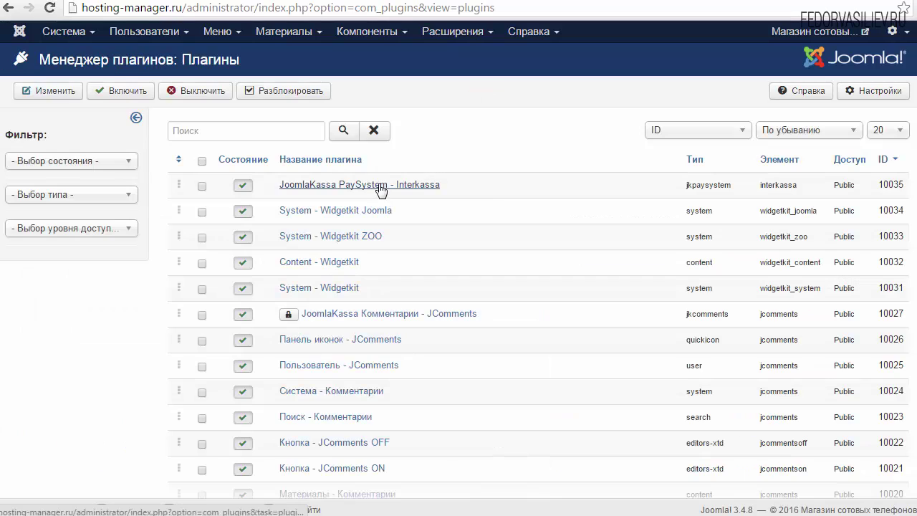
{"action": "left_click", "coordinate": [378, 184]}
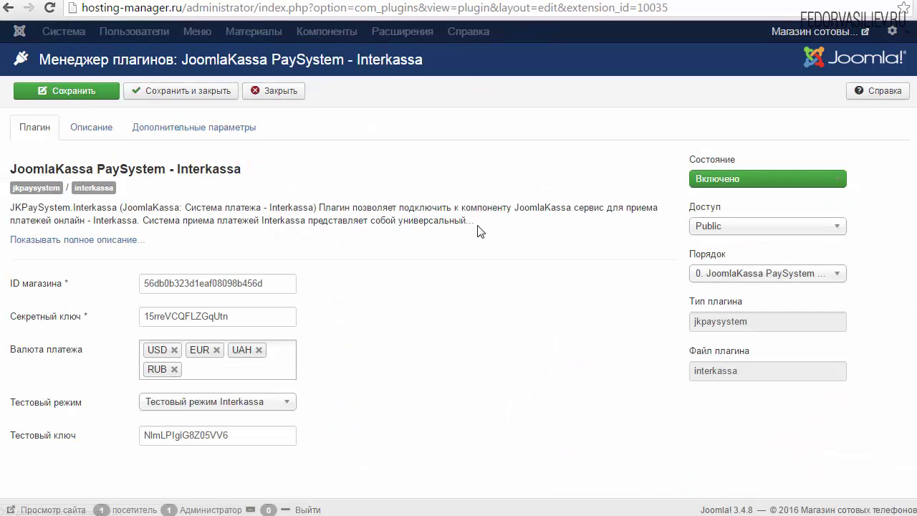
Step: Remove USD and EUR from the Interkassa plugin's Валюта платежа, keeping UAH and RUB
{"action": "scroll", "coordinate": [206, 349], "scroll_direction": "down", "scroll_amount": 1}
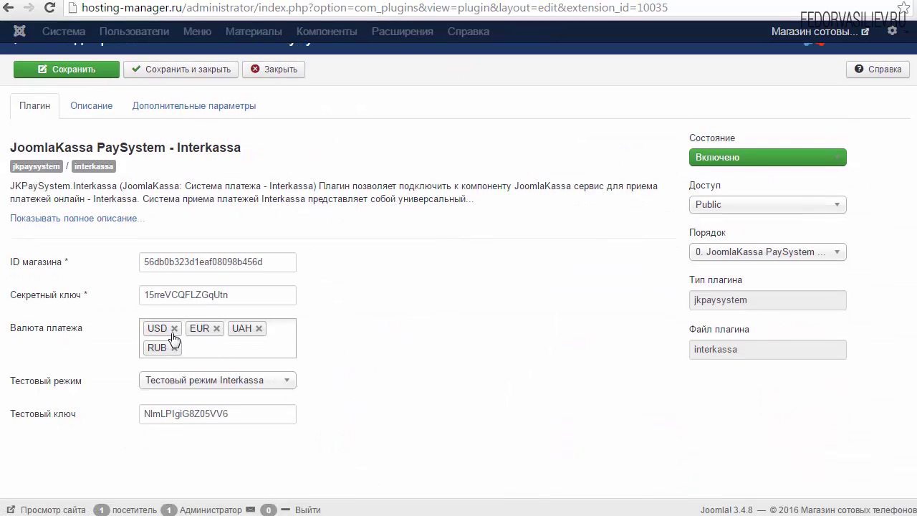
{"action": "left_click", "coordinate": [93, 330]}
{"action": "left_click", "coordinate": [205, 343]}
{"action": "left_click", "coordinate": [174, 328]}
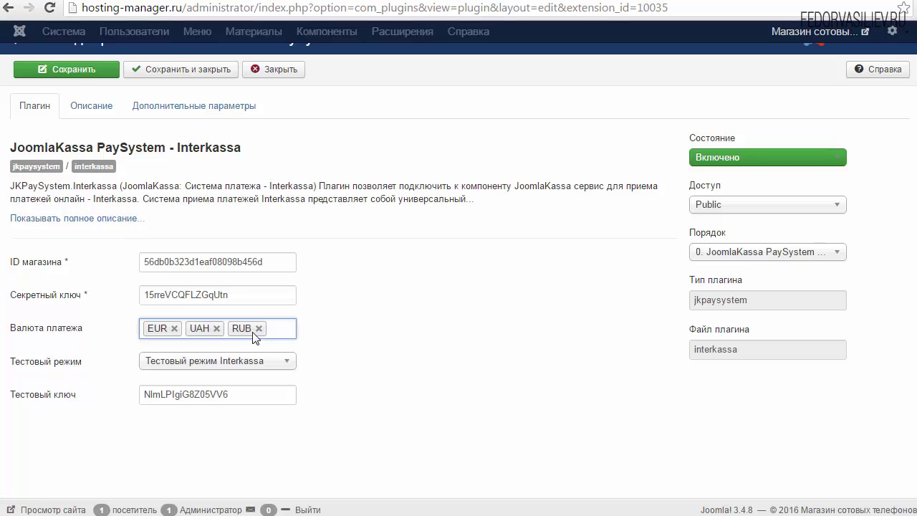
{"action": "left_click", "coordinate": [175, 329]}
{"action": "left_click", "coordinate": [365, 322]}
Step: Set the Interkassa plugin's Тестовый режим to Нет, then save and close the plugin
{"action": "scroll", "coordinate": [381, 401], "scroll_direction": "up", "scroll_amount": 1}
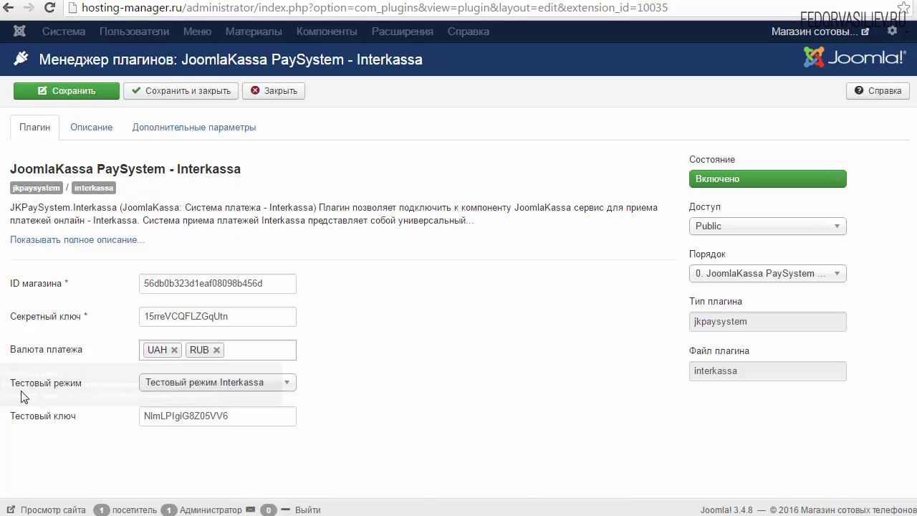
{"action": "left_click", "coordinate": [284, 387]}
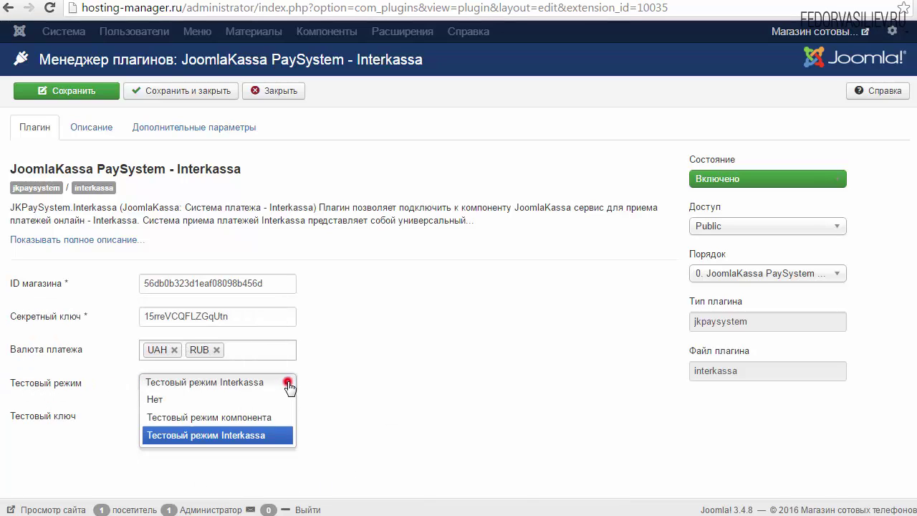
{"action": "left_click", "coordinate": [153, 401]}
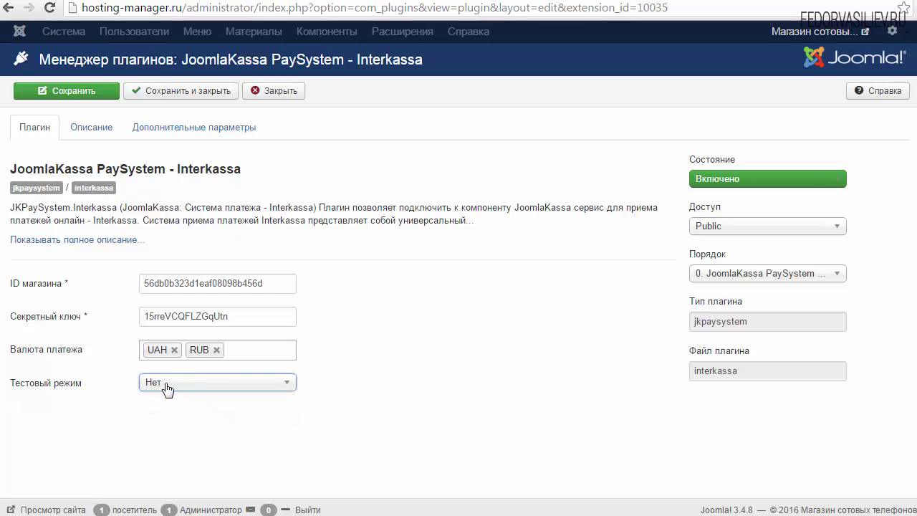
{"action": "left_click", "coordinate": [190, 89]}
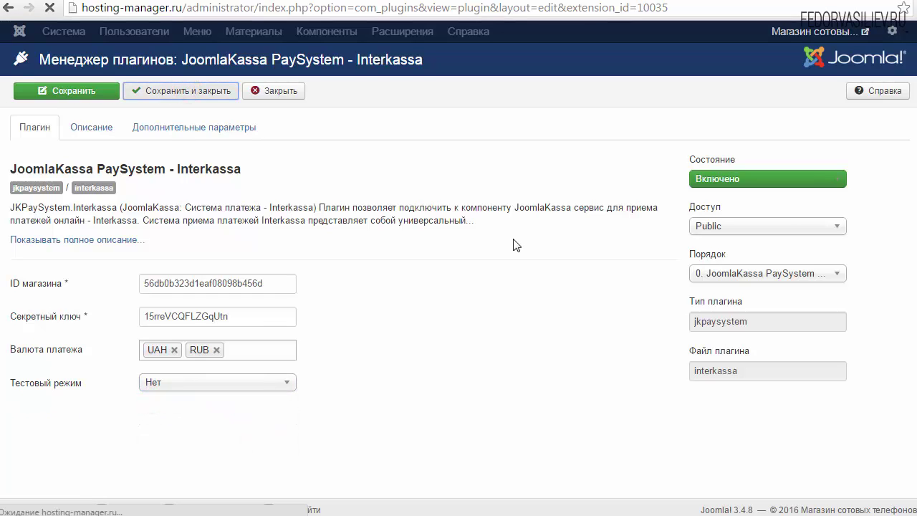